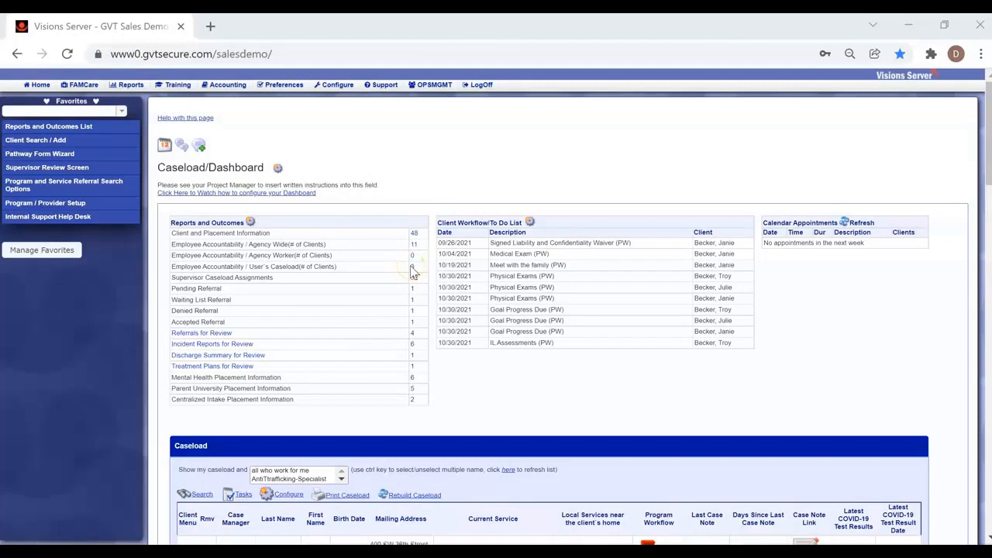
# Open the Reports and Outcomes List
pyautogui.click(131, 88)
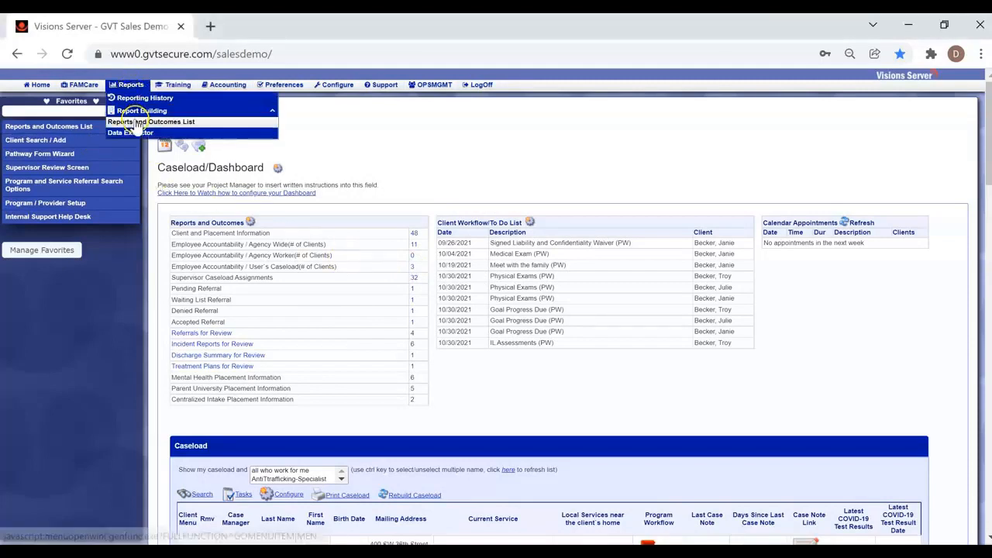
pyautogui.click(144, 124)
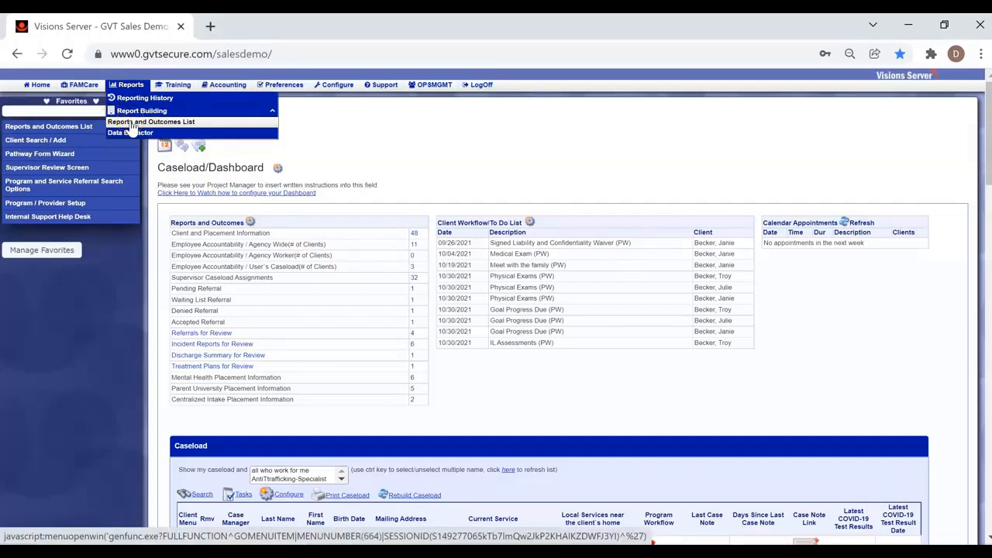
pyautogui.click(131, 126)
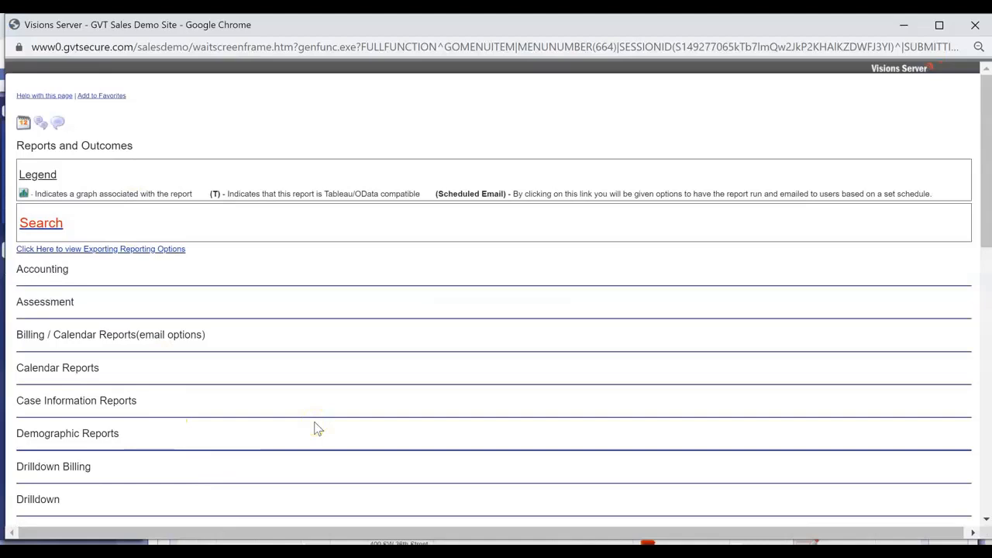
# Expand the Billing / Calendar Reports and Sample Reports categories to look through the reports they offer
pyautogui.click(80, 337)
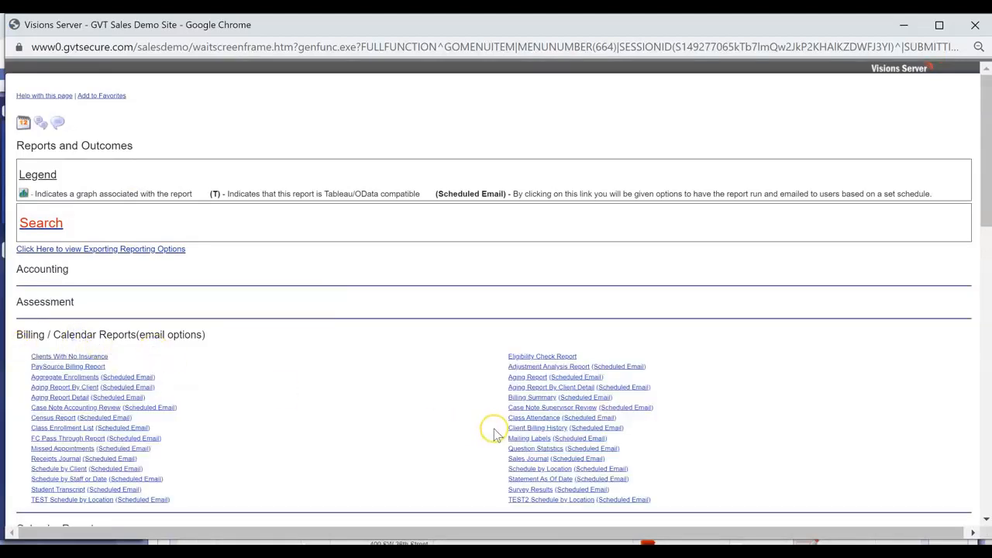
pyautogui.scroll(-1, 496, 430)
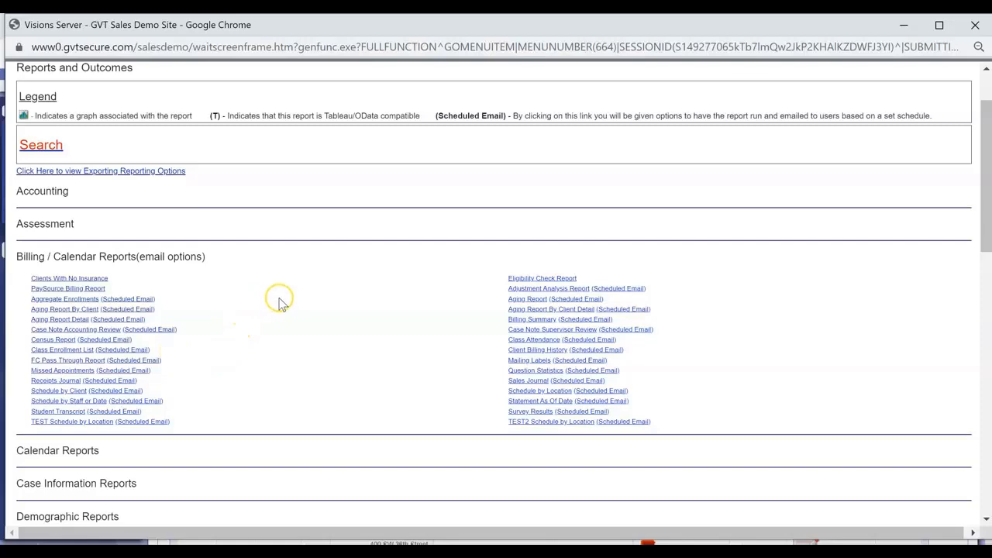
pyautogui.scroll(-7, 282, 302)
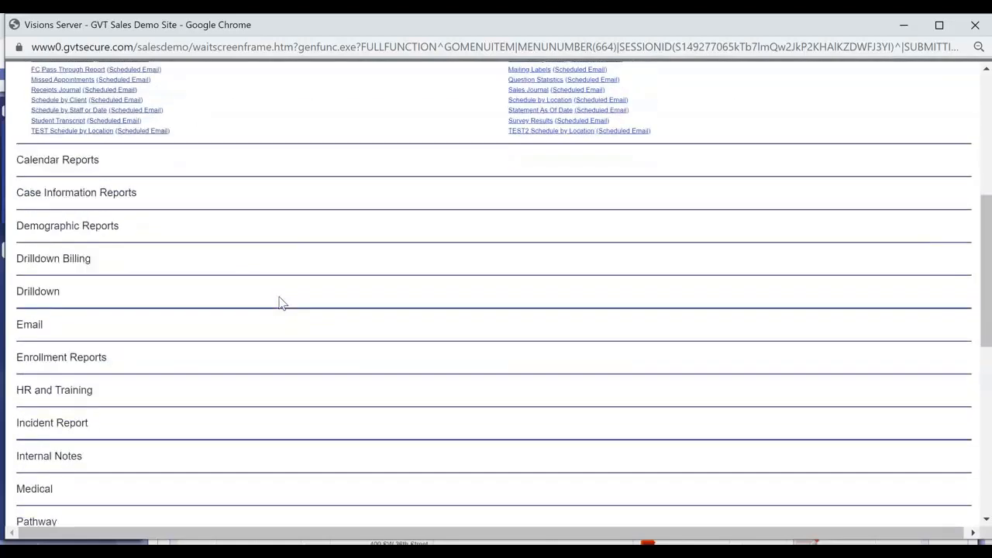
pyautogui.scroll(-3, 275, 288)
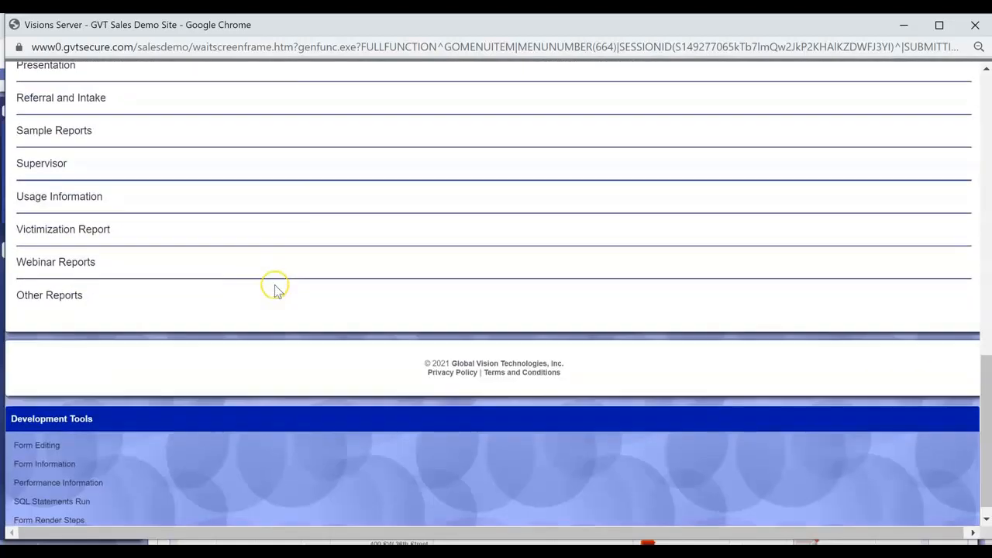
pyautogui.scroll(1, 237, 285)
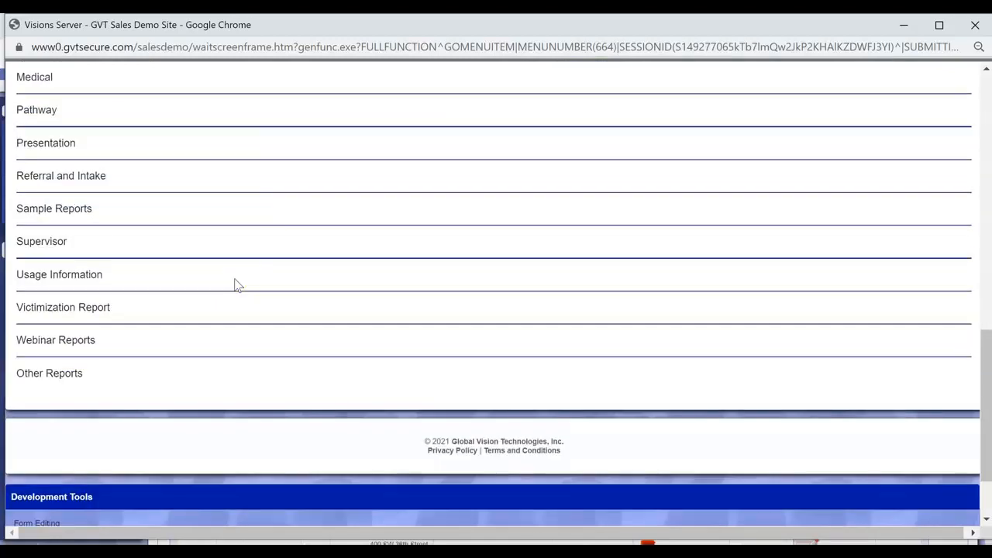
pyautogui.click(60, 209)
pyautogui.scroll(-2, 62, 345)
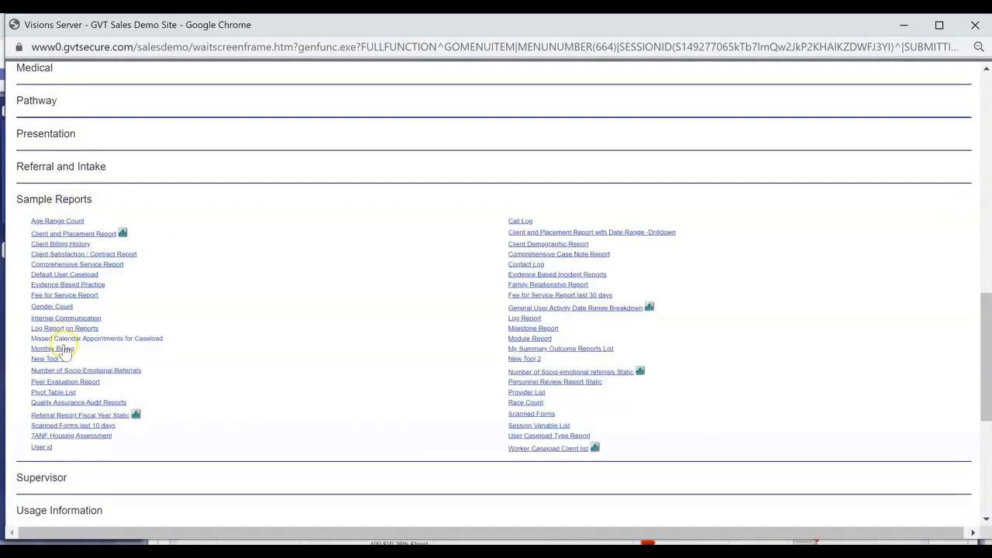
# Expand the Webinar Reports category and open its COVID-19 report
pyautogui.click(49, 435)
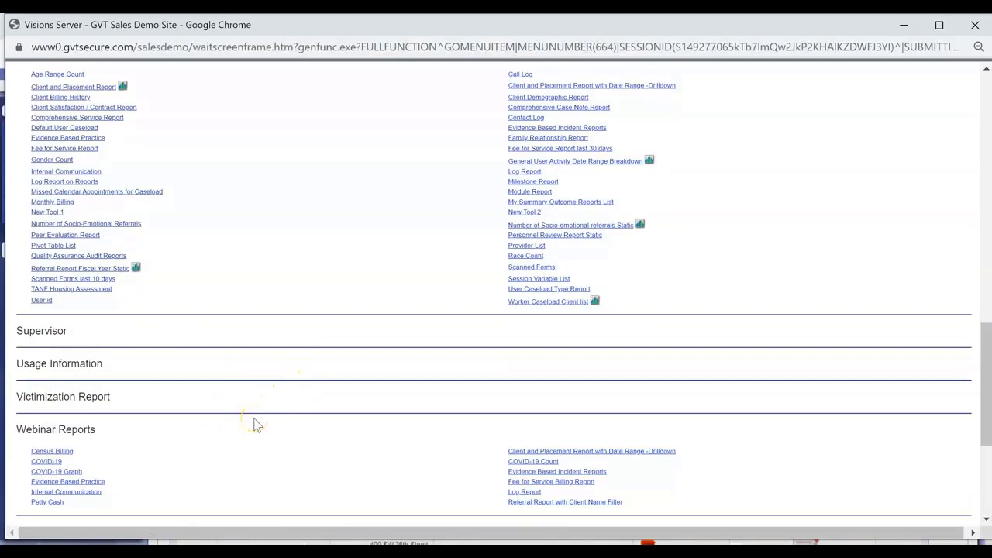
pyautogui.click(46, 462)
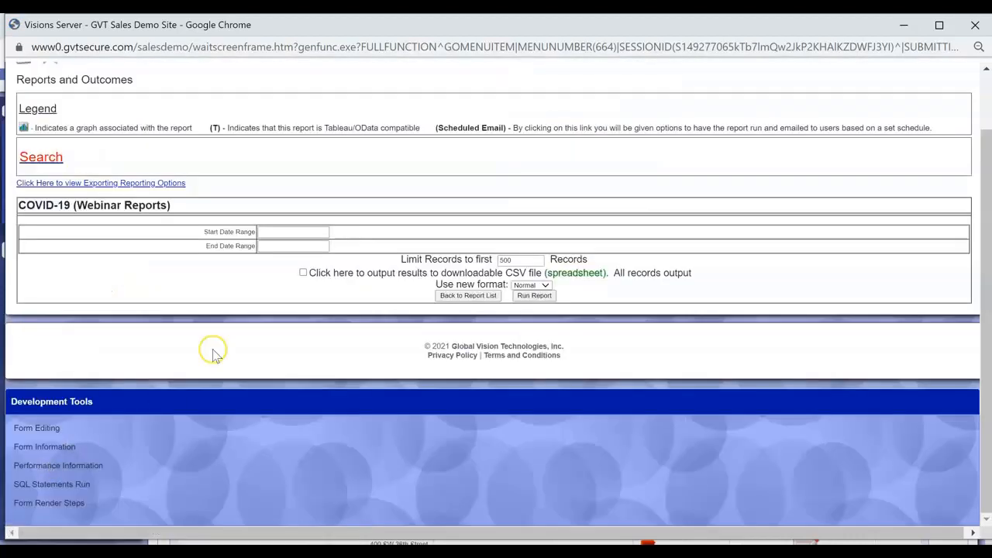
# Set the COVID-19 report's date range to start on 01/01/2021 and end on 02/17/2022
pyautogui.moveTo(207, 242); pyautogui.dragTo(247, 235)
pyautogui.moveTo(195, 233); pyautogui.dragTo(252, 250)
pyautogui.click(271, 231)
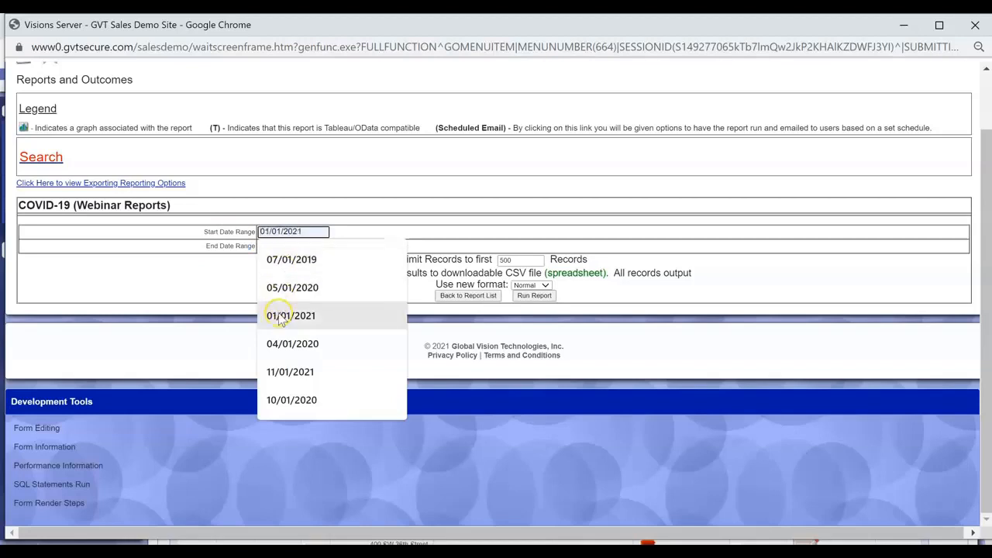
pyautogui.click(288, 315)
pyautogui.click(259, 247)
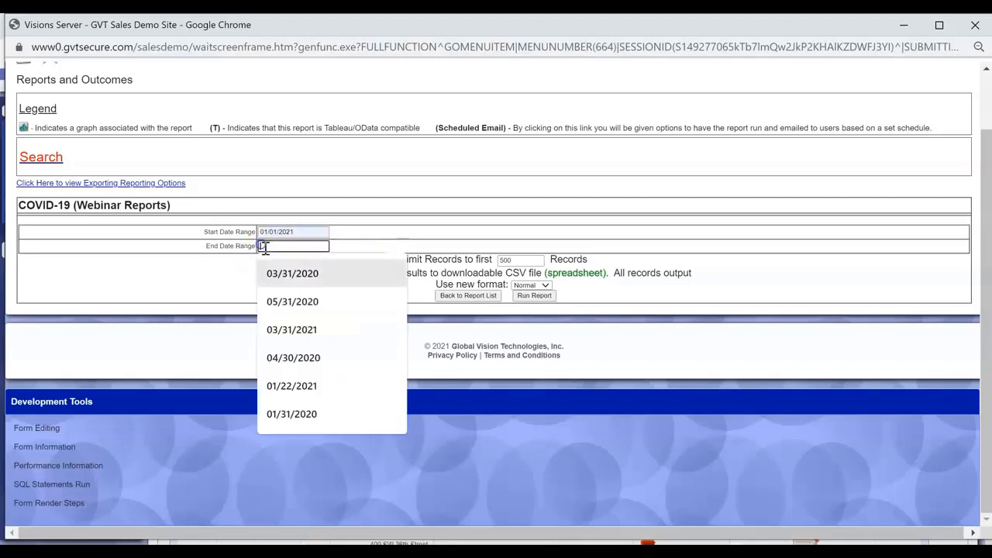
pyautogui.click(275, 326)
pyautogui.click(276, 369)
pyautogui.click(376, 263)
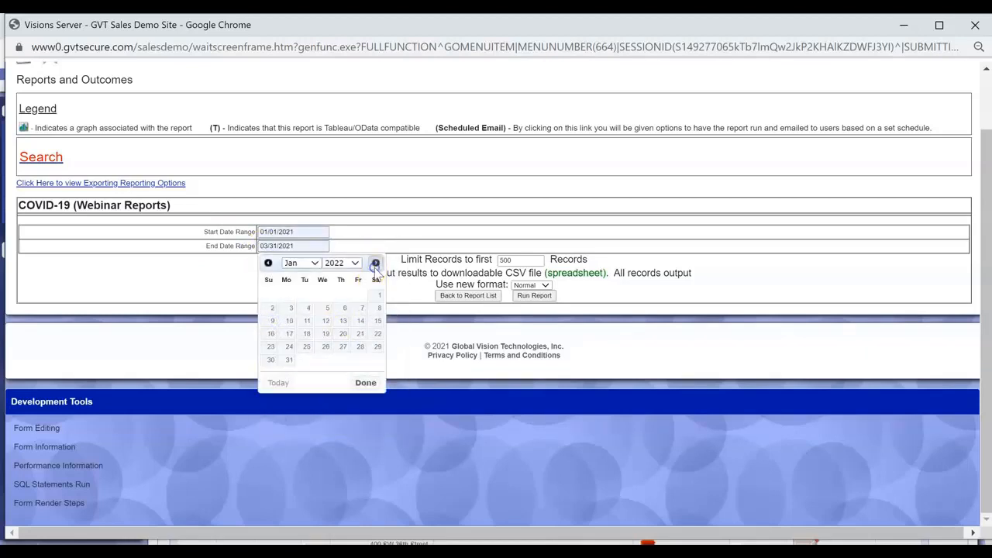
pyautogui.click(376, 263)
pyautogui.click(345, 322)
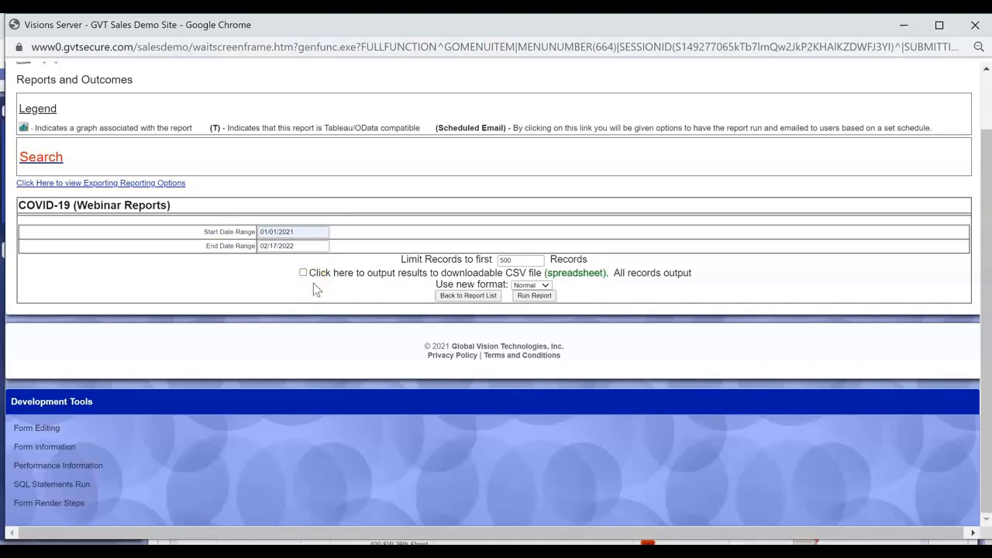
# Set the report's record limit to the first 5000 records
pyautogui.click(519, 262)
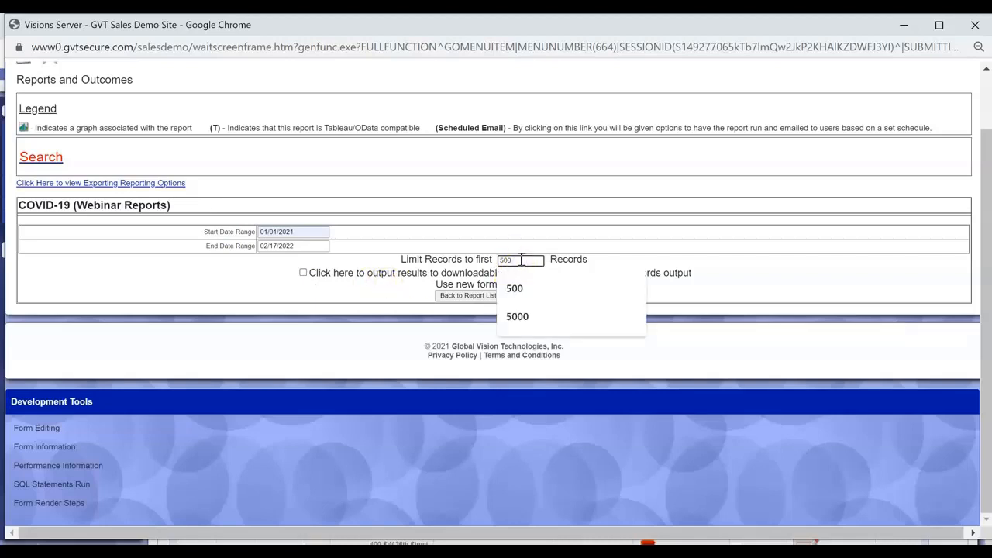
pyautogui.click(475, 261)
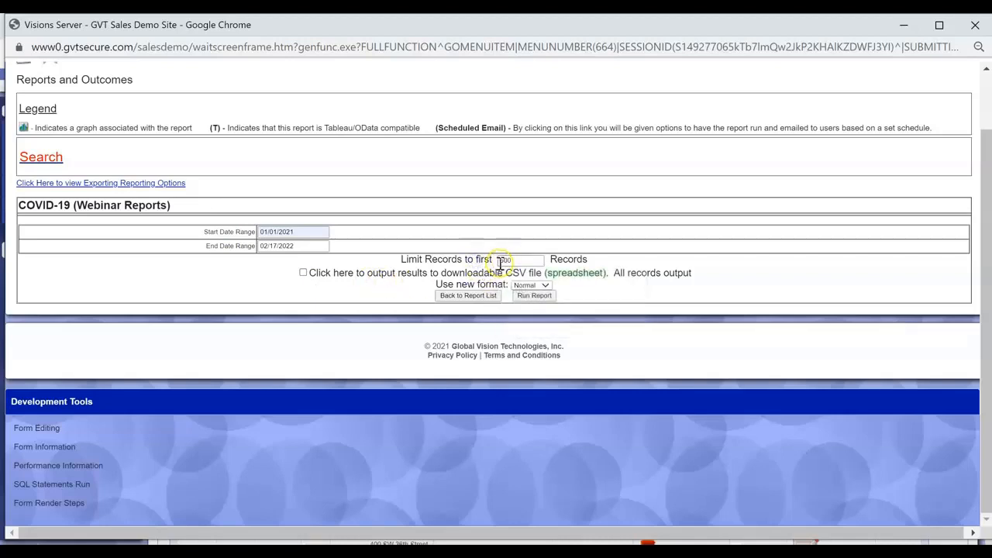
pyautogui.doubleClick(508, 261)
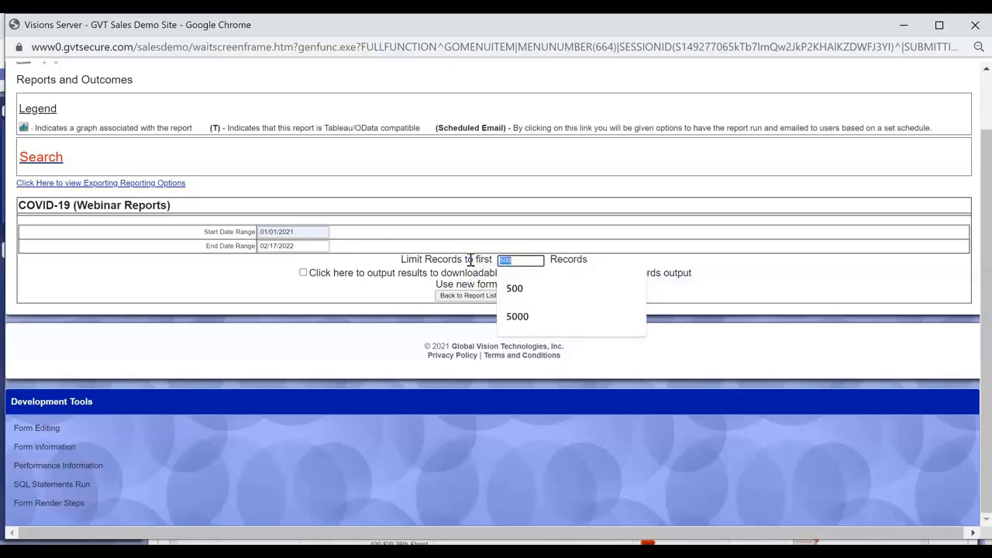
pyautogui.click(529, 264)
pyautogui.write('00')
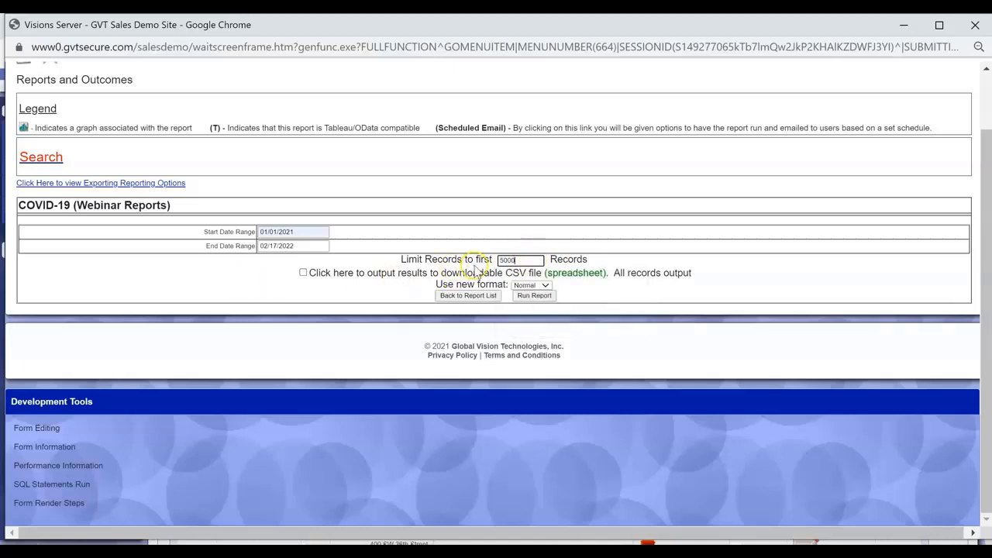
pyautogui.moveTo(499, 259); pyautogui.dragTo(404, 260)
# Choose the Pivot output format and run the COVID-19 report
pyautogui.click(524, 286)
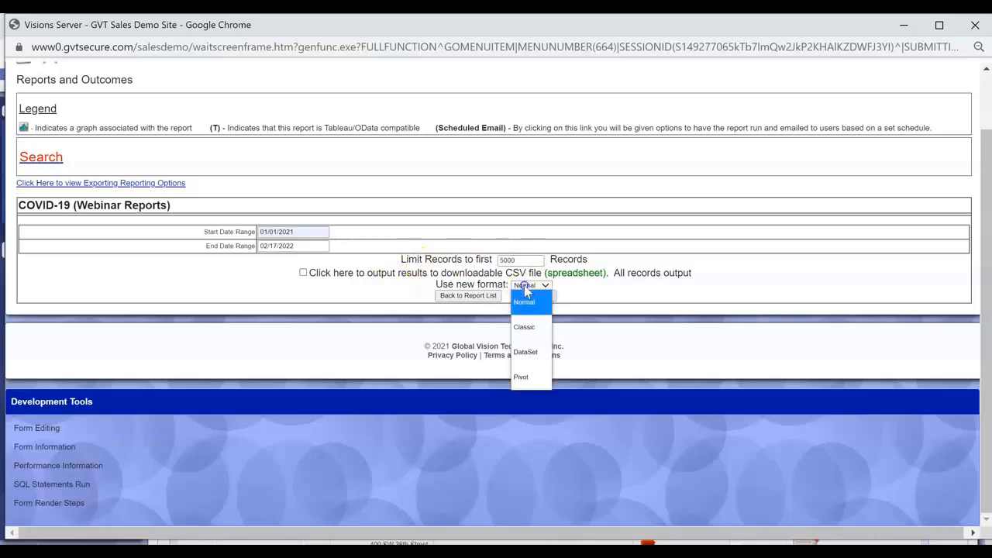
pyautogui.click(522, 377)
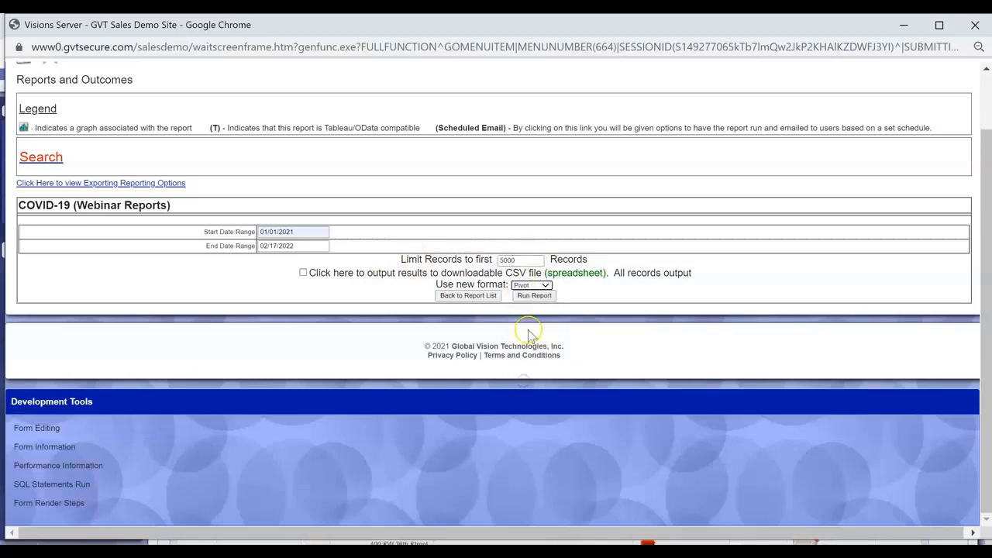
pyautogui.click(534, 296)
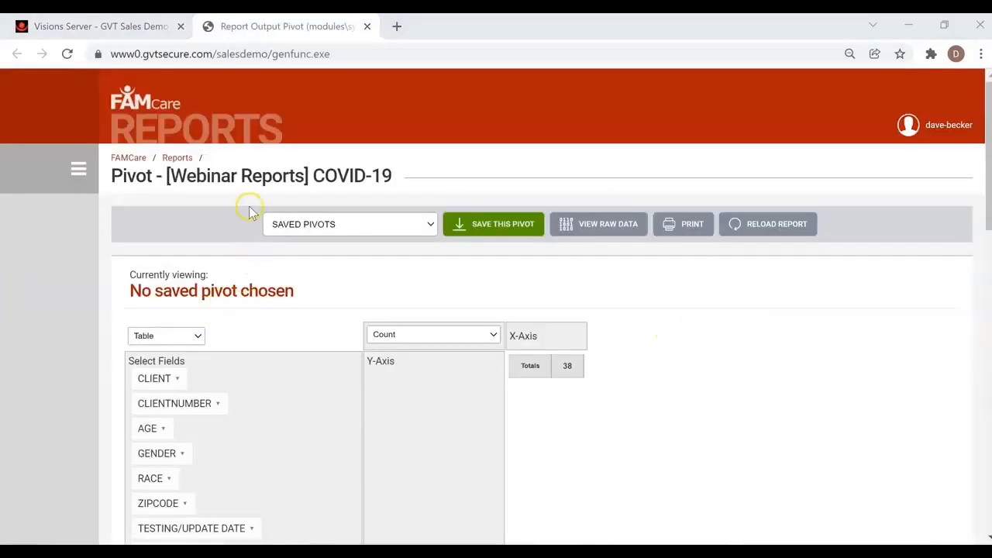
# Check which saved pivots are available for the COVID-19 report
pyautogui.moveTo(391, 172); pyautogui.dragTo(112, 164)
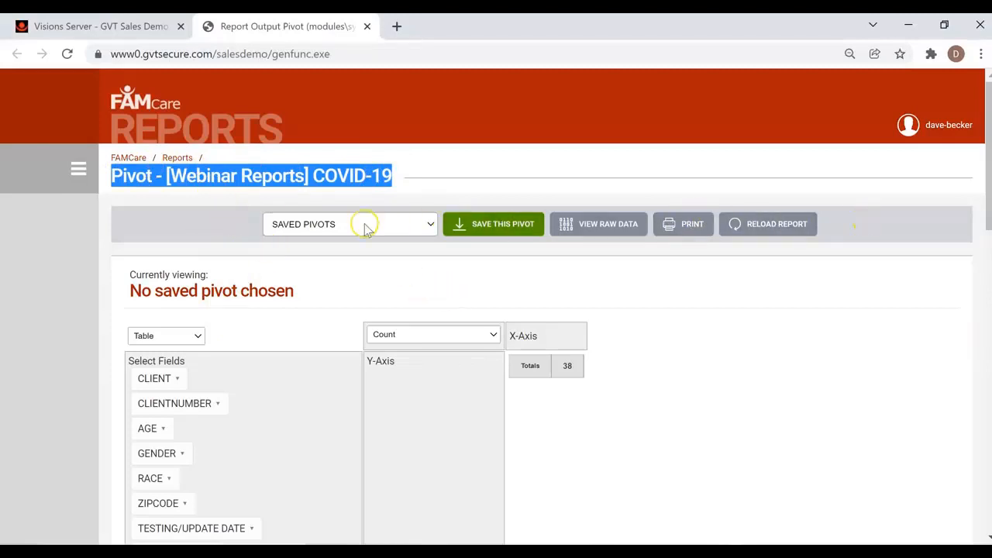
pyautogui.click(338, 226)
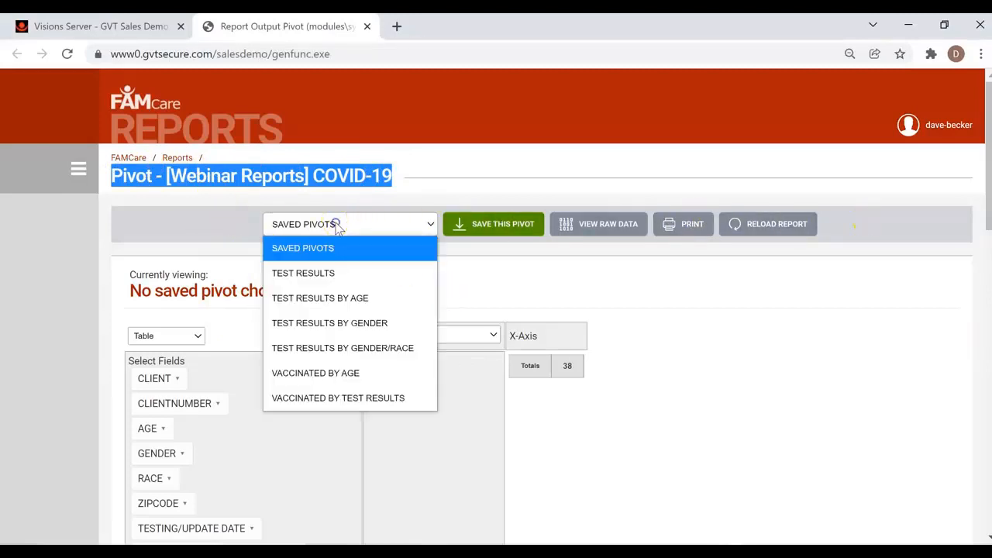
pyautogui.click(498, 284)
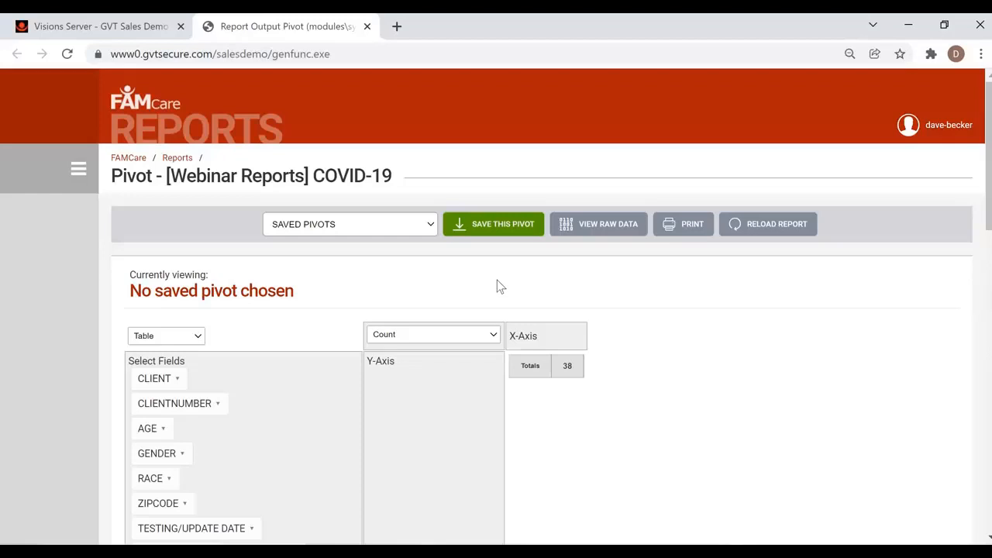
# Load the saved pivot Test Results by Age and view its table
pyautogui.click(365, 224)
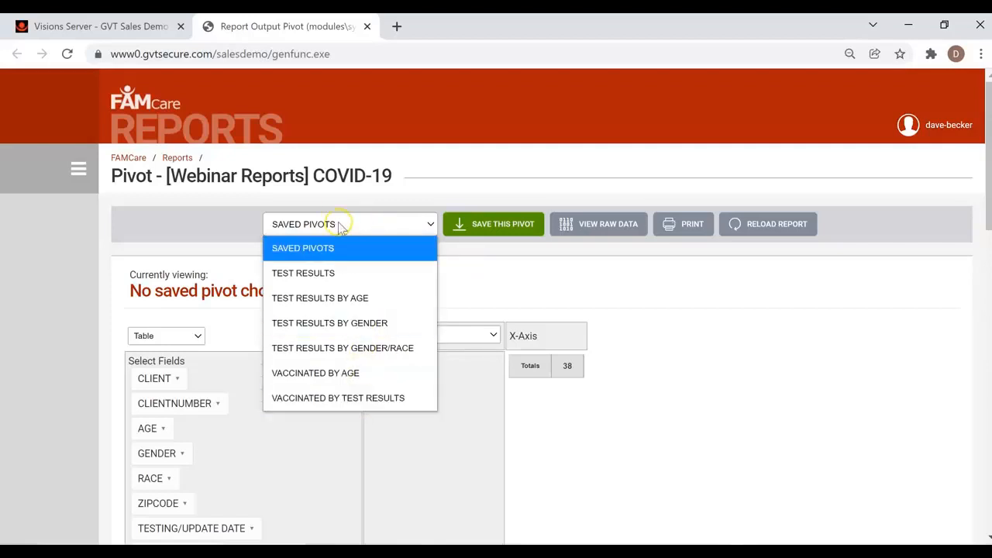
pyautogui.click(329, 302)
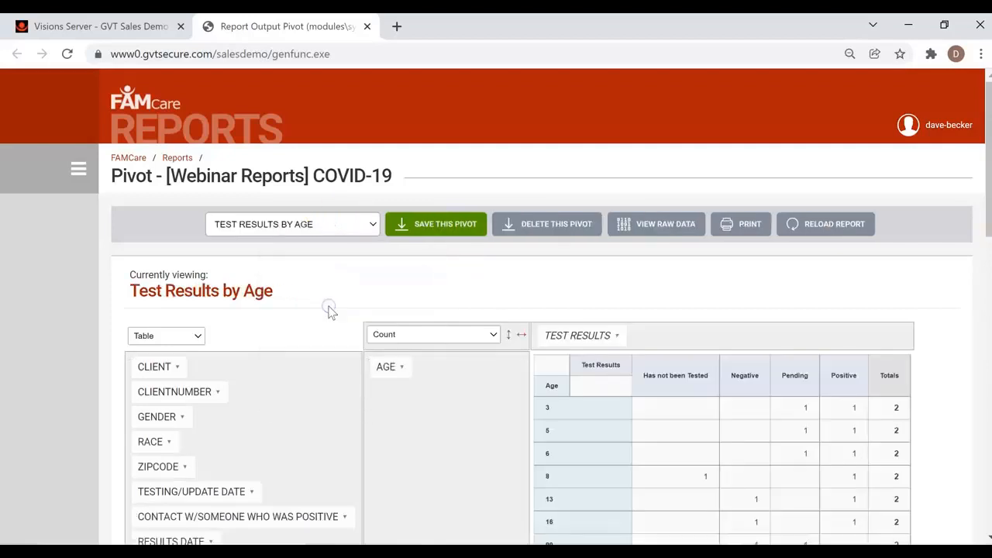
pyautogui.scroll(-1, 665, 476)
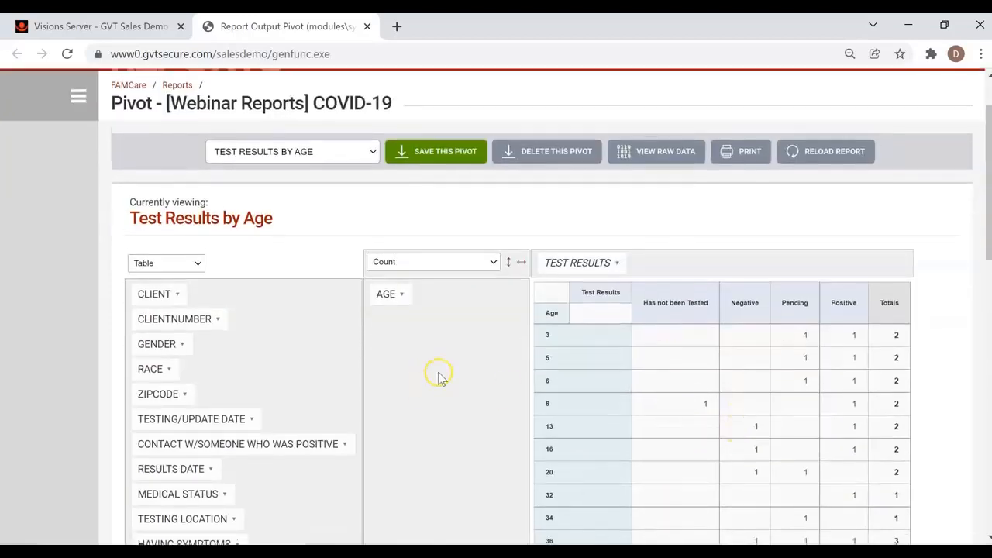
pyautogui.scroll(1, 438, 377)
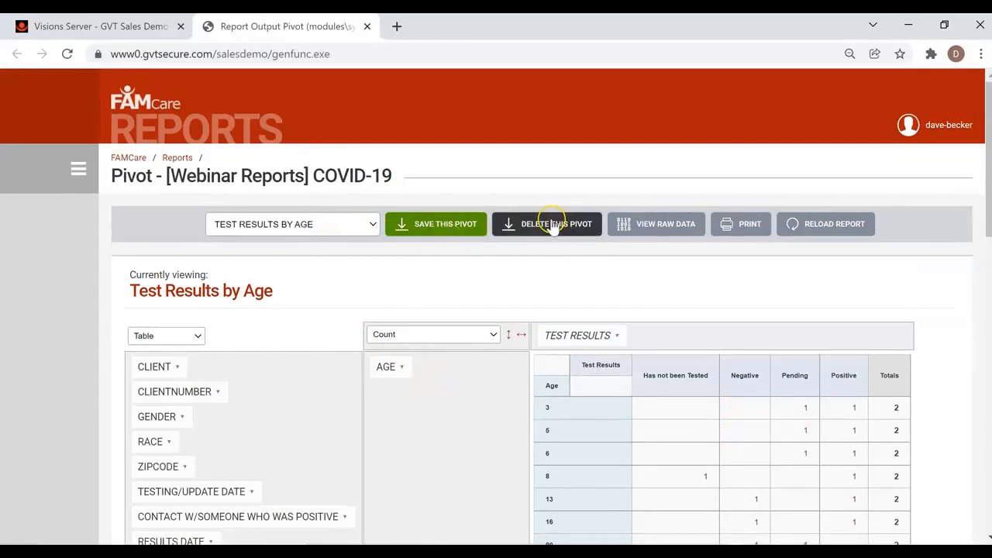
# Load the saved pivot Test Results by Gender/Race and delete it from the saved pivots
pyautogui.click(329, 229)
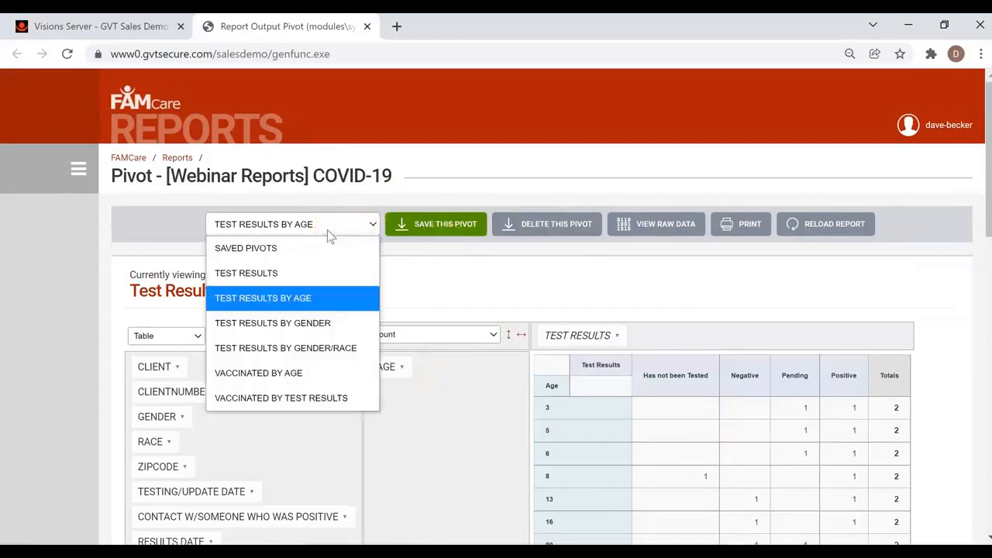
pyautogui.click(308, 348)
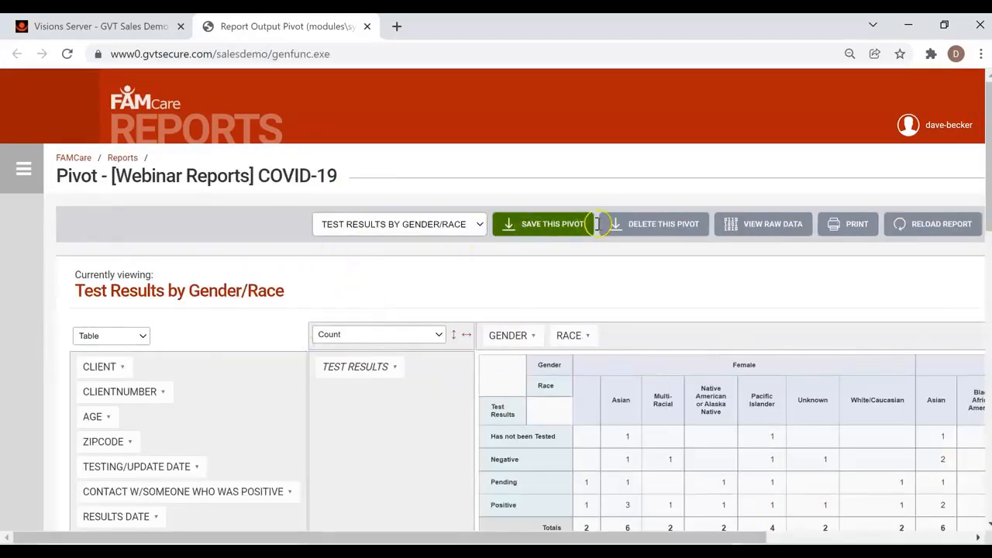
pyautogui.click(643, 224)
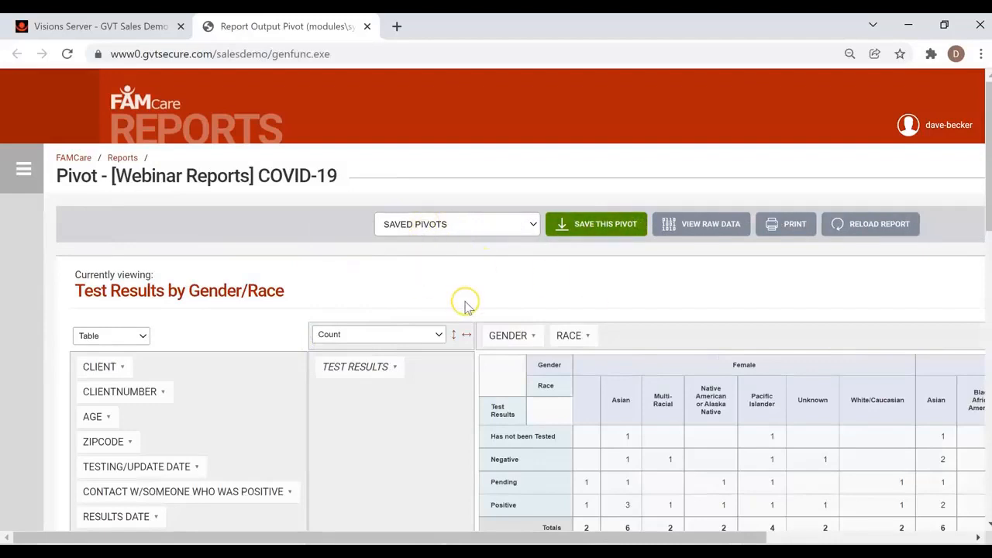
# Show the report's raw data and examine the client records listed beneath the pivot fields
pyautogui.click(700, 226)
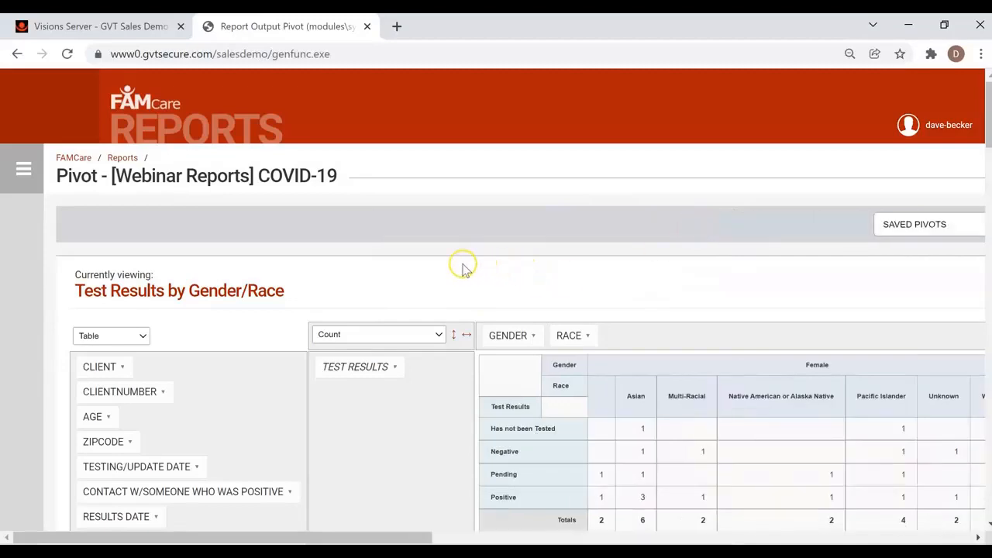
pyautogui.scroll(-15, 383, 277)
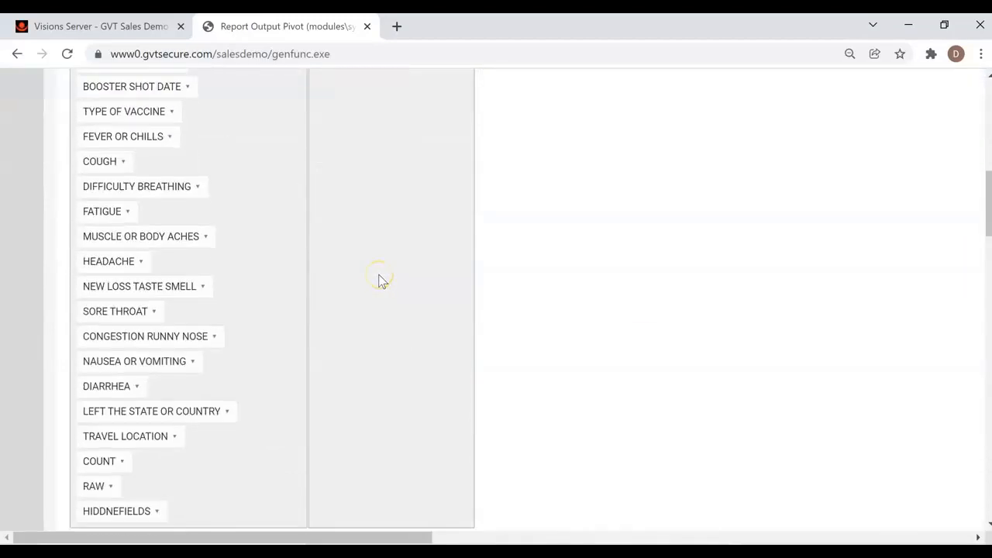
pyautogui.scroll(3, 379, 280)
pyautogui.scroll(-1, 338, 406)
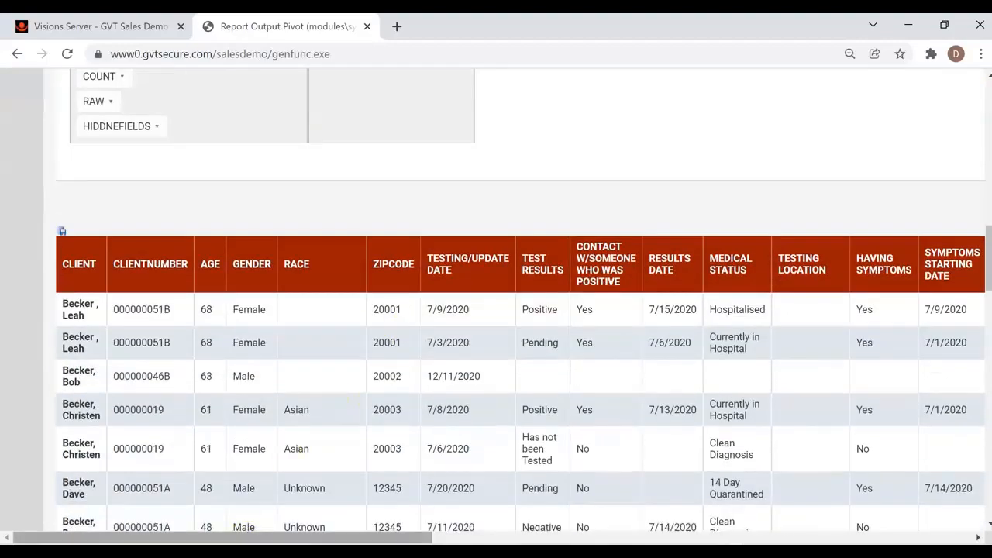
# Export the raw data table of client records to a CSV file
pyautogui.moveTo(245, 539); pyautogui.dragTo(186, 538)
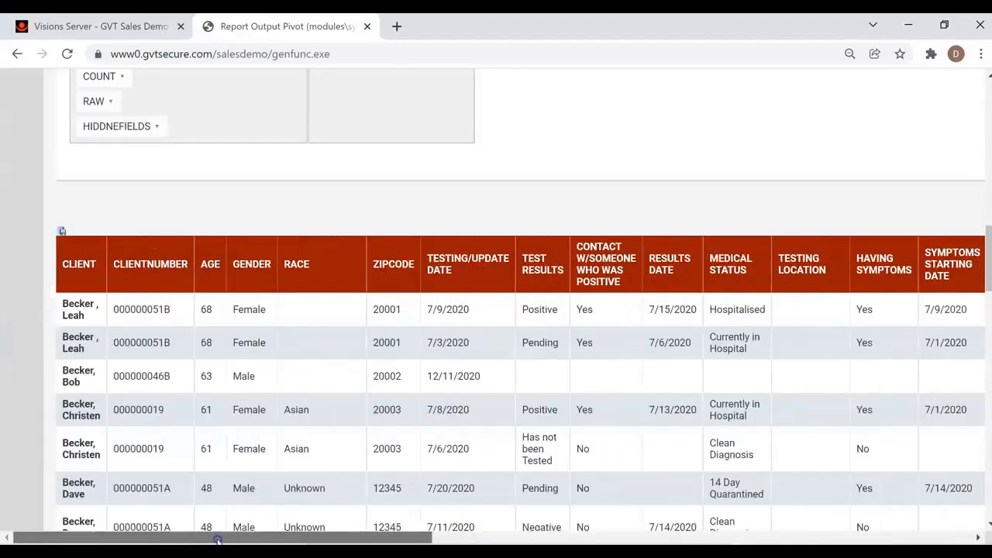
pyautogui.click(62, 232)
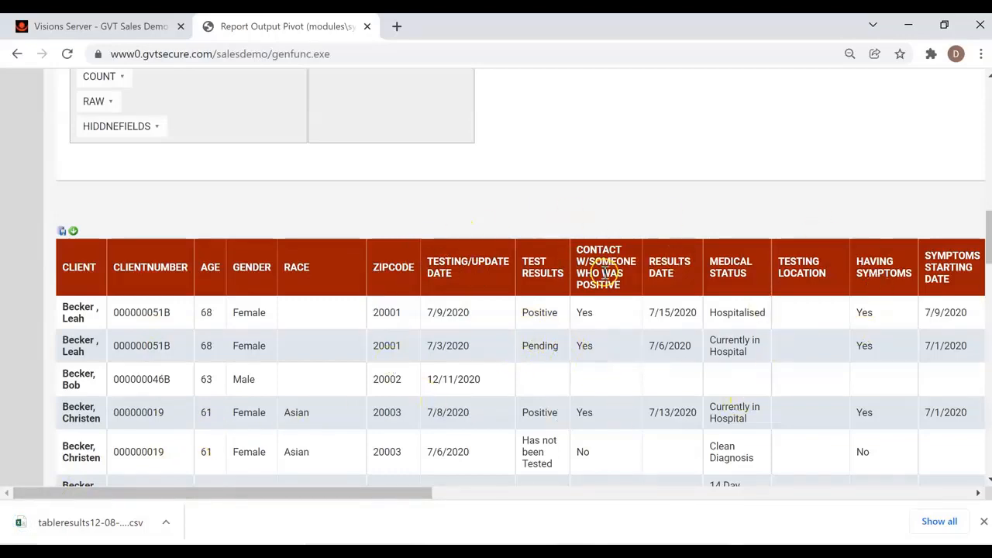
# Review the full width of the Test Results by Gender/Race pivot and highlight the whole table
pyautogui.scroll(10, 601, 273)
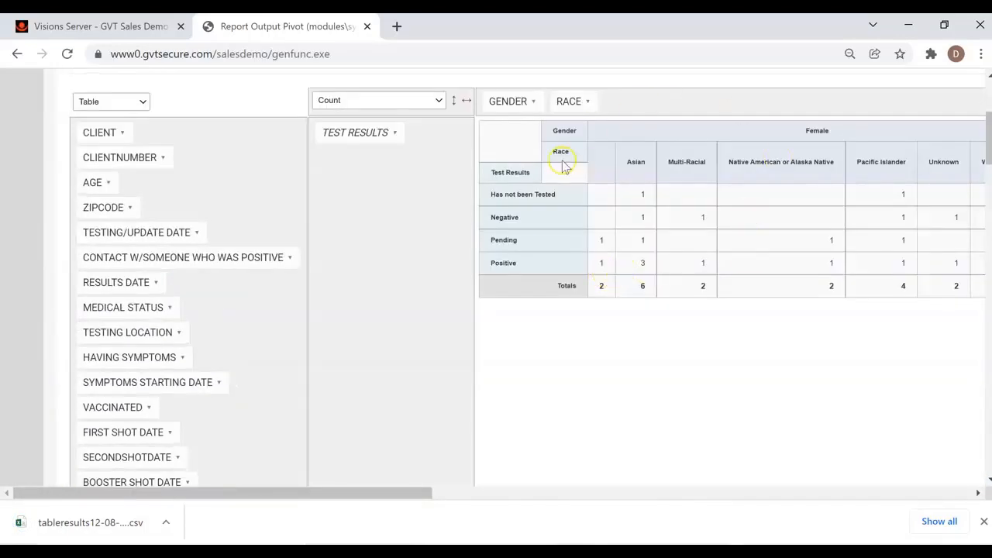
pyautogui.moveTo(345, 499); pyautogui.dragTo(554, 503)
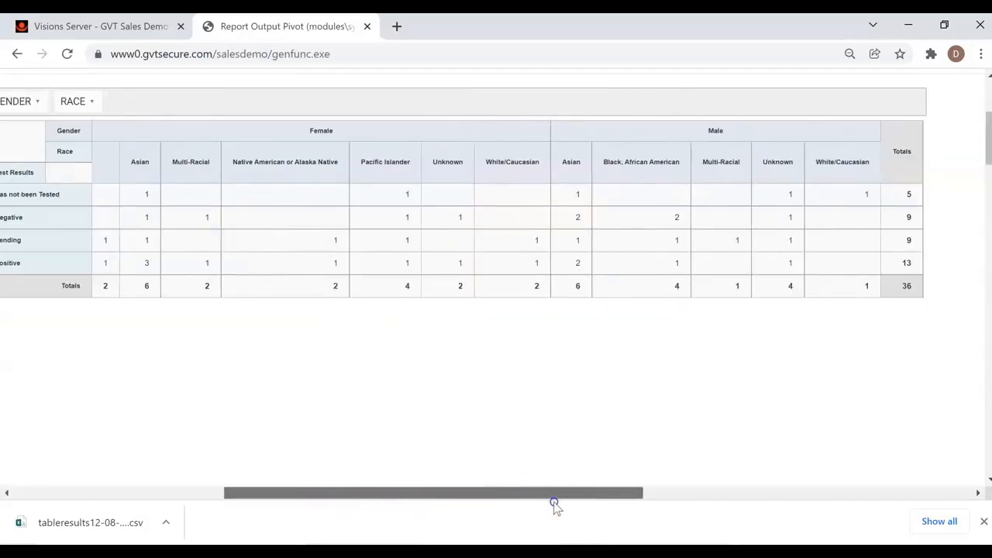
pyautogui.moveTo(919, 288); pyautogui.dragTo(237, 136)
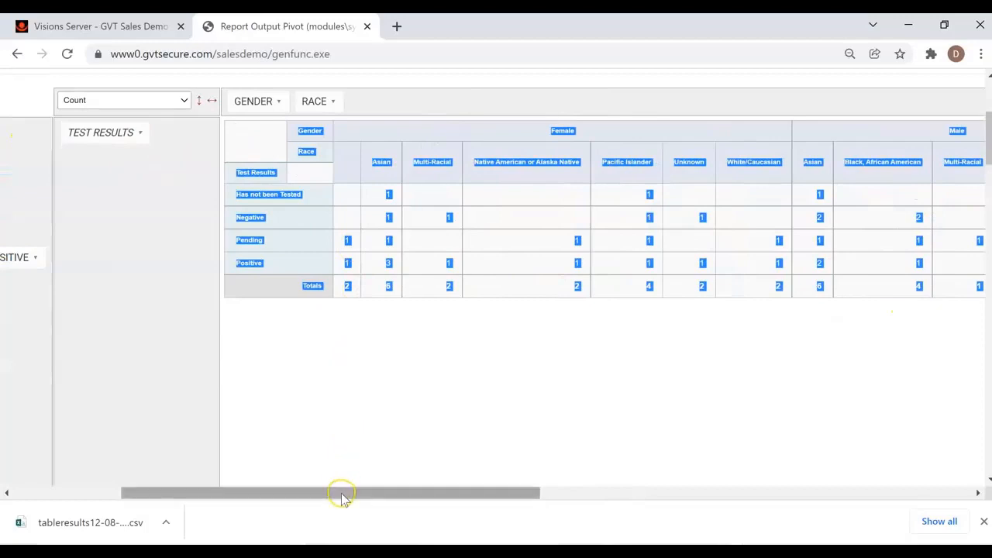
pyautogui.scroll(2, 330, 411)
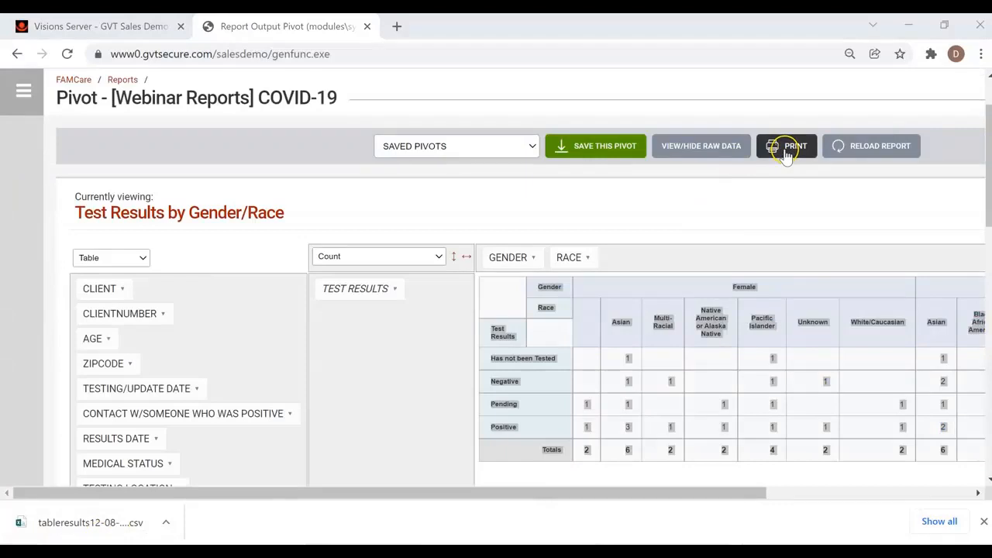
# Preview the pivot's printout in Landscape layout and leave without printing it
pyautogui.click(785, 151)
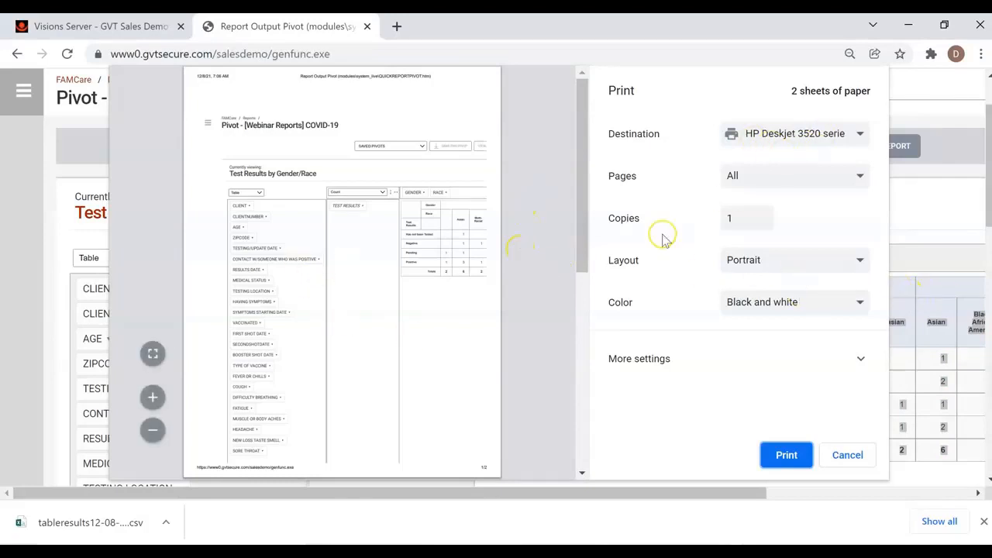
pyautogui.click(777, 263)
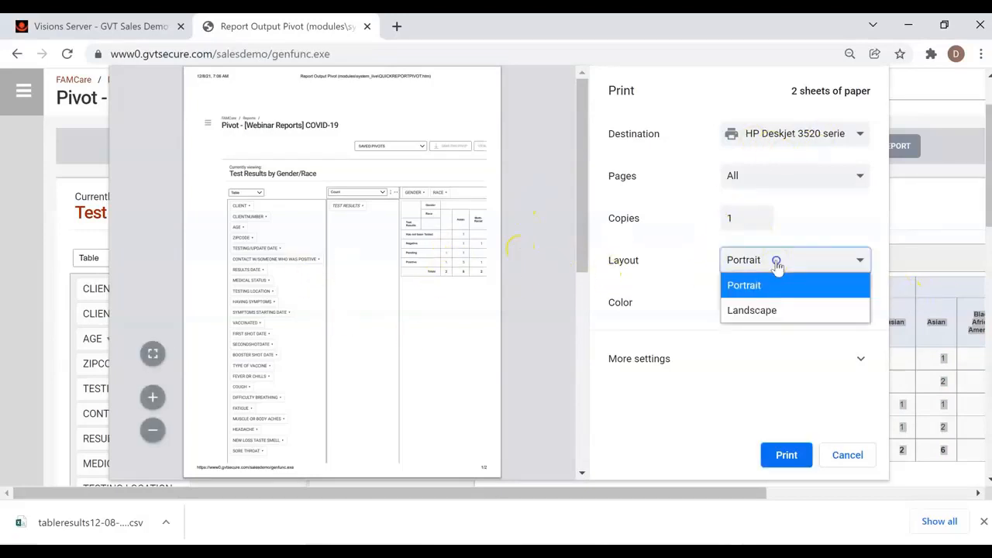
pyautogui.click(767, 309)
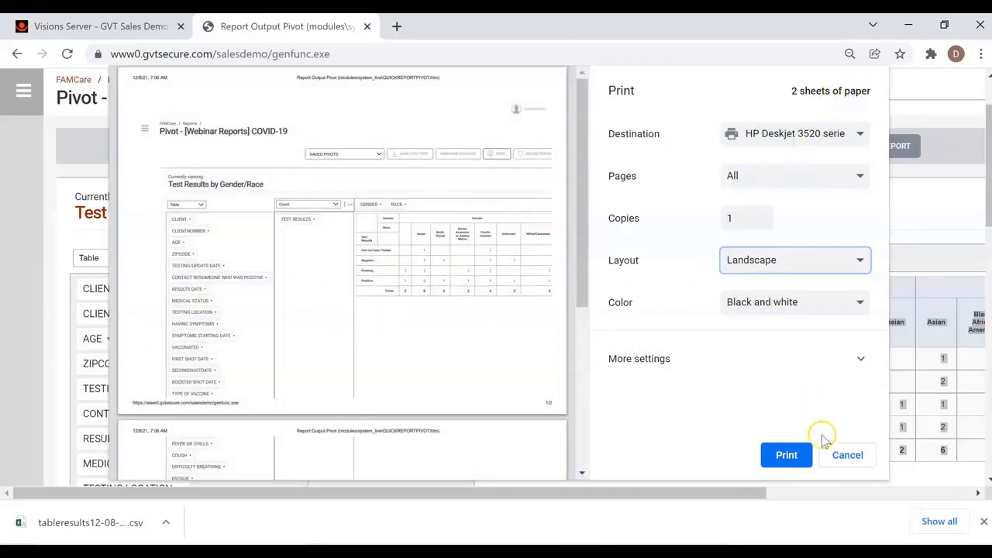
pyautogui.click(847, 456)
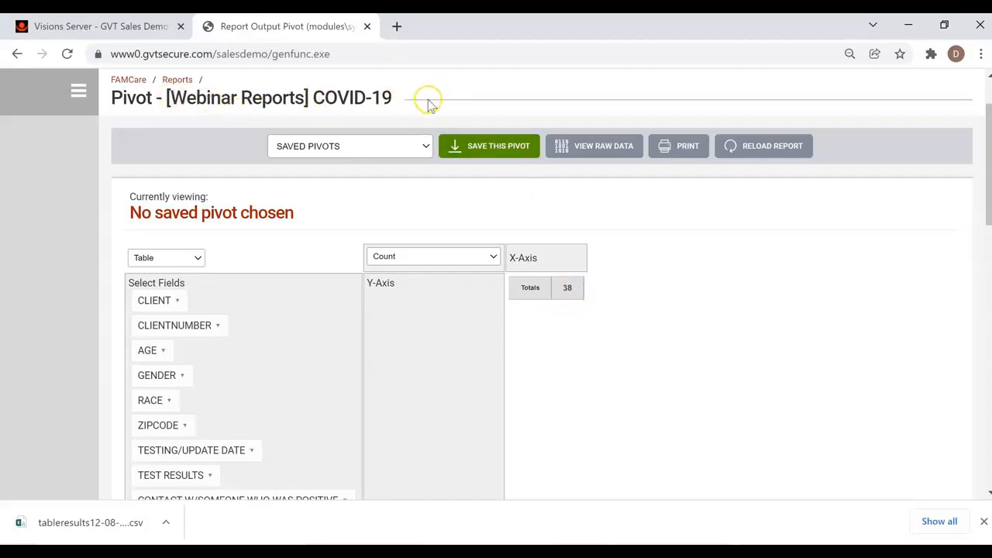
# Highlight COVID-19 in the report title and open the Advanced Ad Hoc query tool from the Visions site
pyautogui.moveTo(430, 103); pyautogui.dragTo(313, 92)
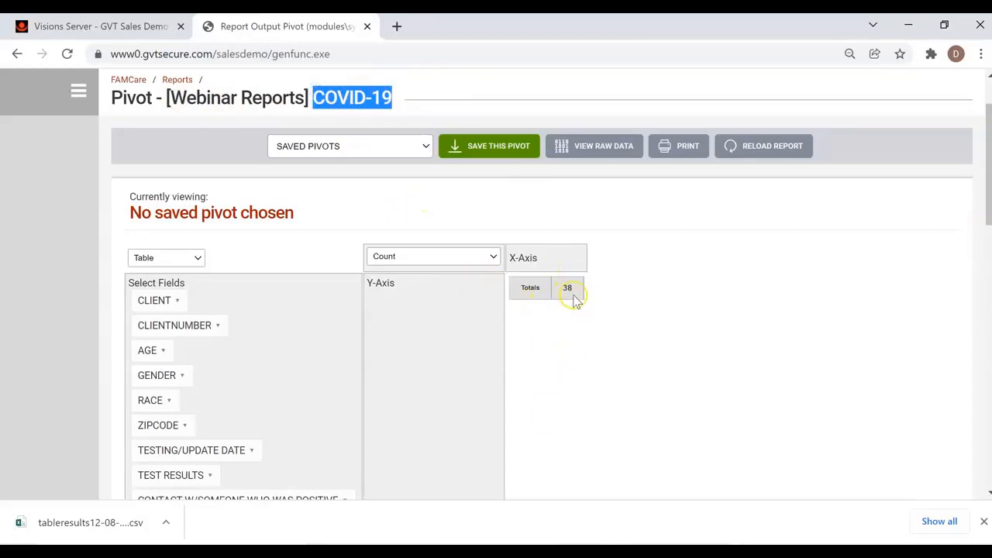
pyautogui.click(104, 26)
pyautogui.moveTo(128, 84)
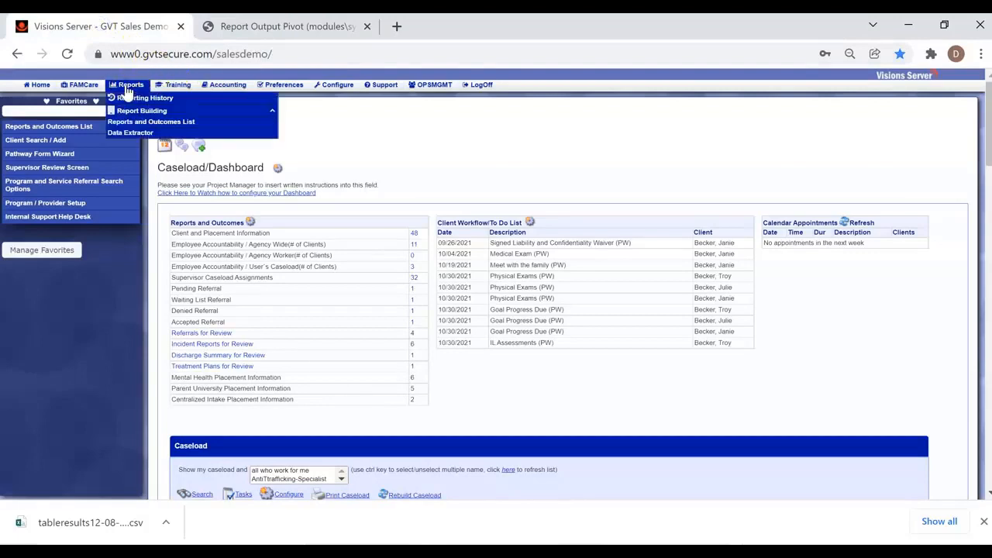
pyautogui.moveTo(144, 110)
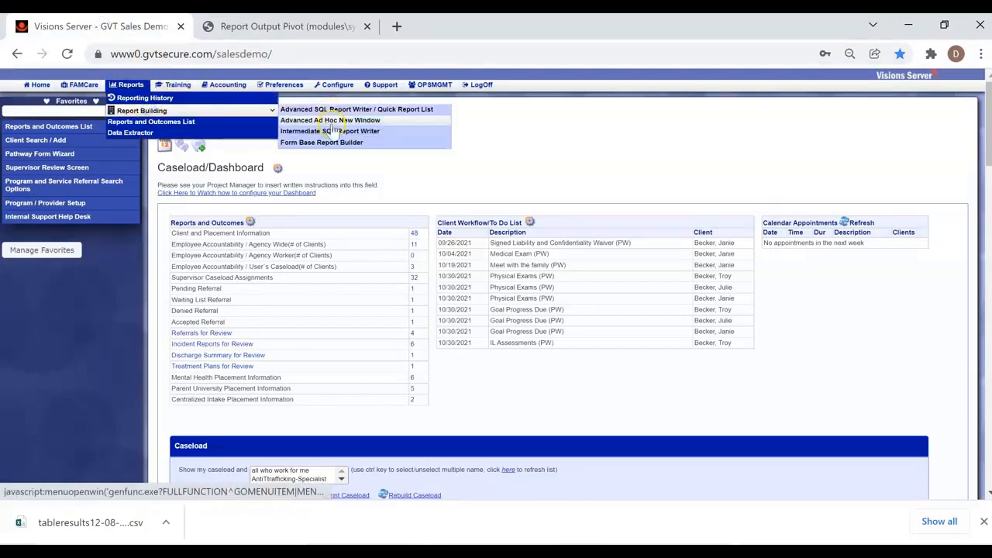
pyautogui.click(332, 126)
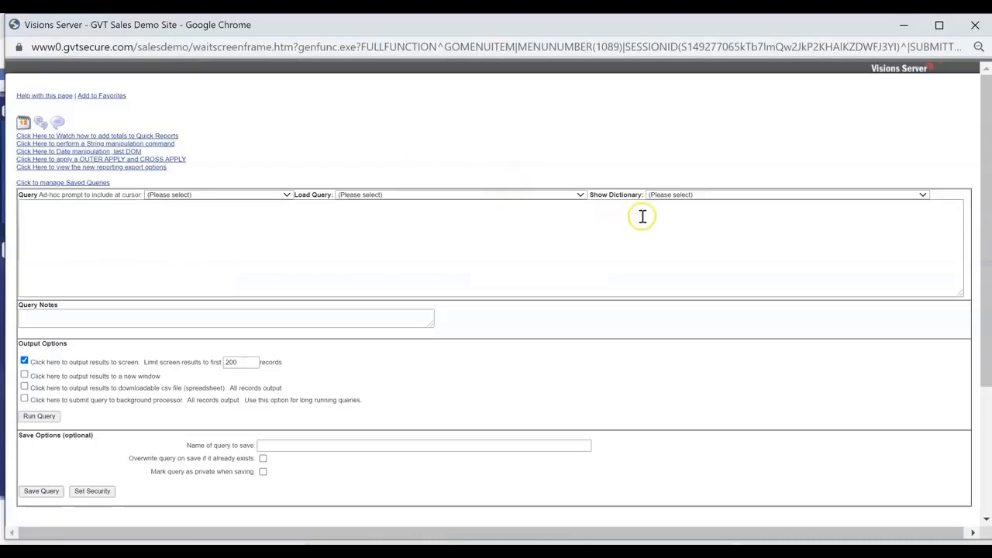
# Find and load a saved report query in the ad hoc query window
pyautogui.click(509, 195)
pyautogui.scroll(-5, 503, 329)
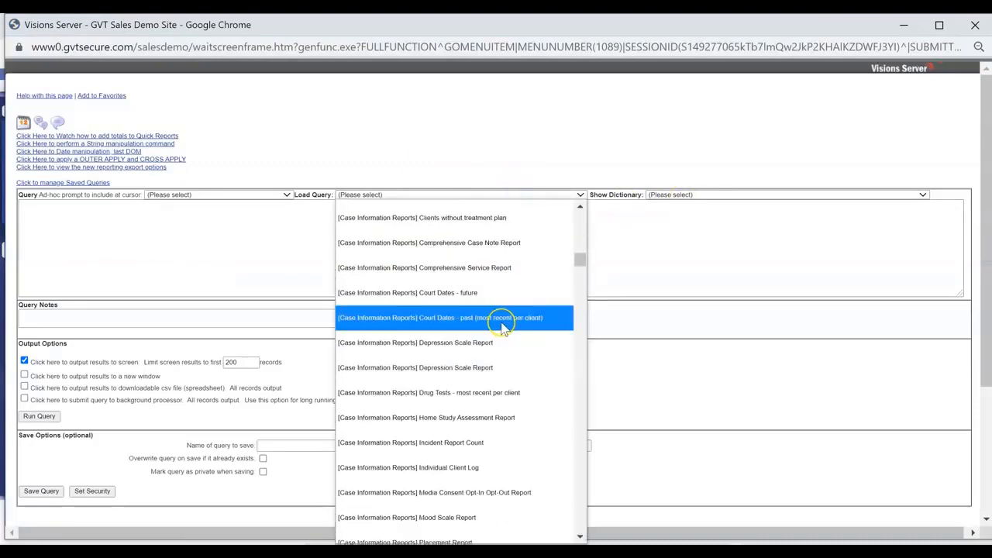
pyautogui.scroll(-2, 502, 328)
pyautogui.moveTo(580, 259); pyautogui.dragTo(578, 433)
pyautogui.click(419, 392)
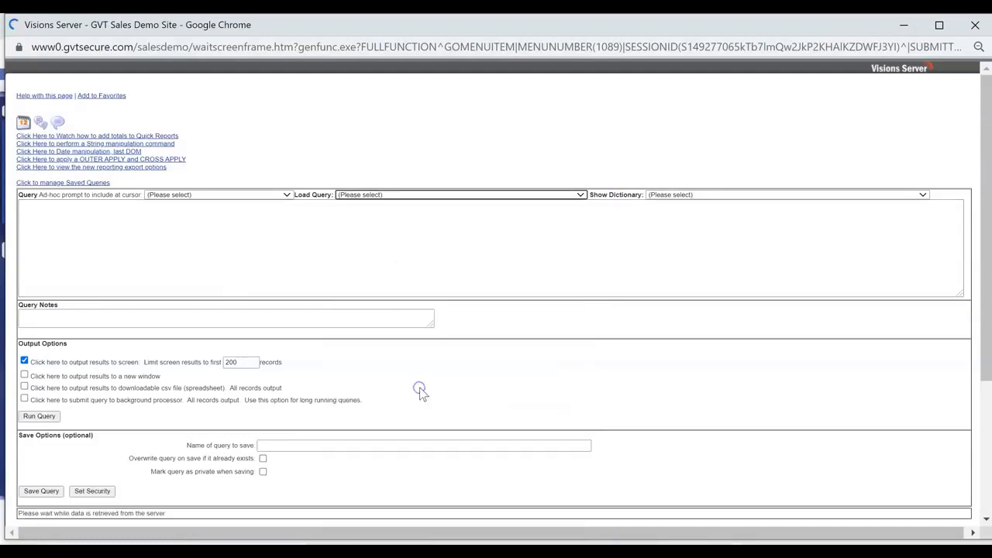
pyautogui.click(39, 317)
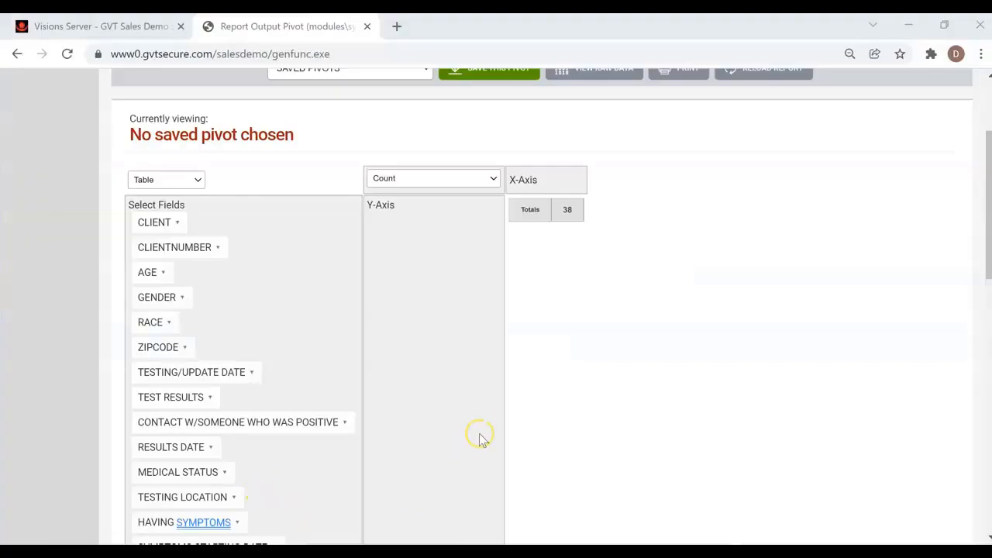
# Place the CLIENT field on the pivot's Y-axis and review the record count per client
pyautogui.scroll(2, 479, 423)
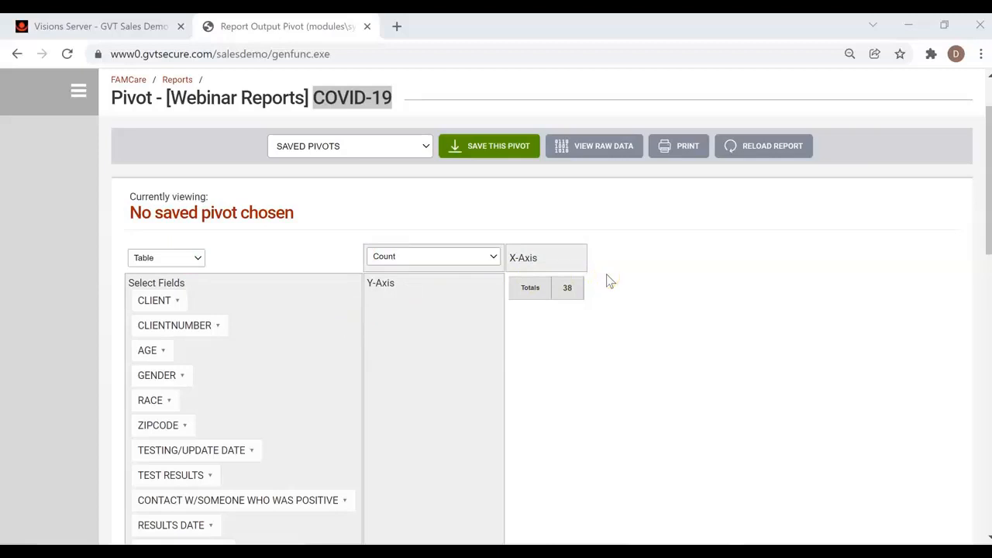
pyautogui.doubleClick(568, 288)
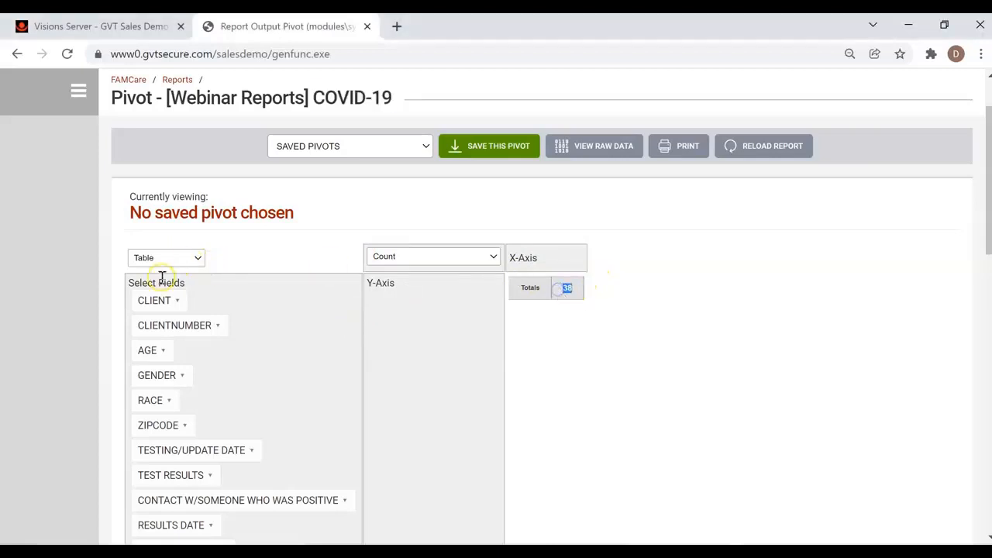
pyautogui.moveTo(144, 299); pyautogui.dragTo(417, 308)
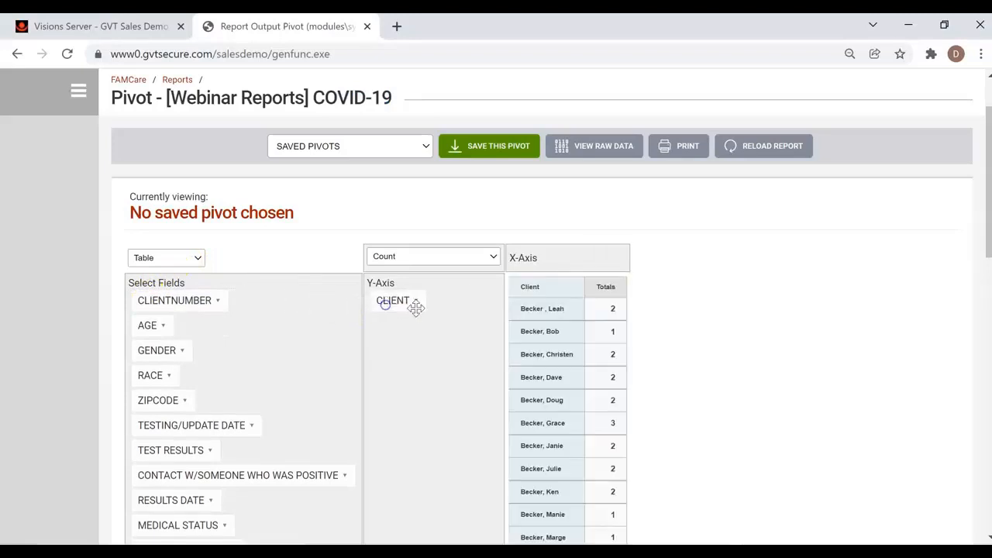
pyautogui.scroll(-2, 675, 318)
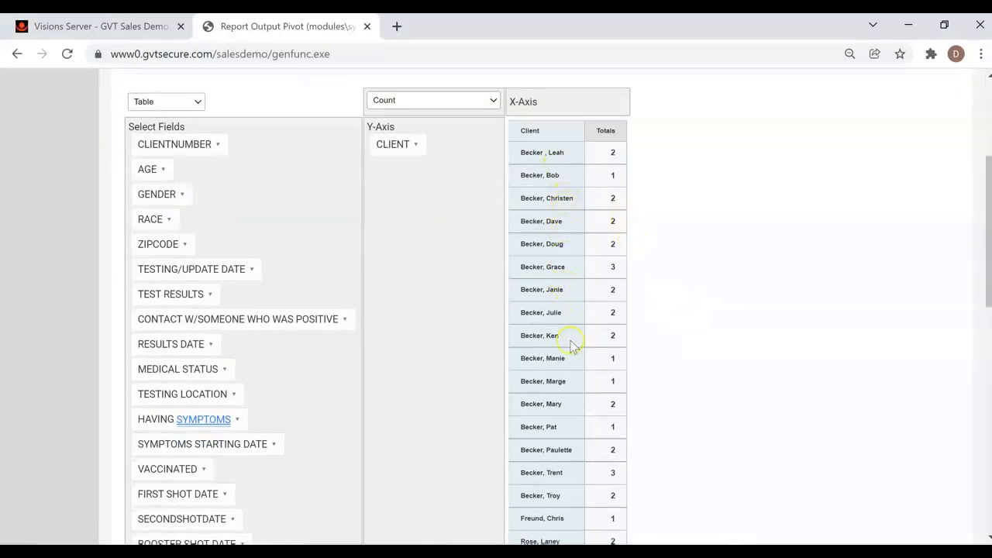
pyautogui.scroll(1, 589, 419)
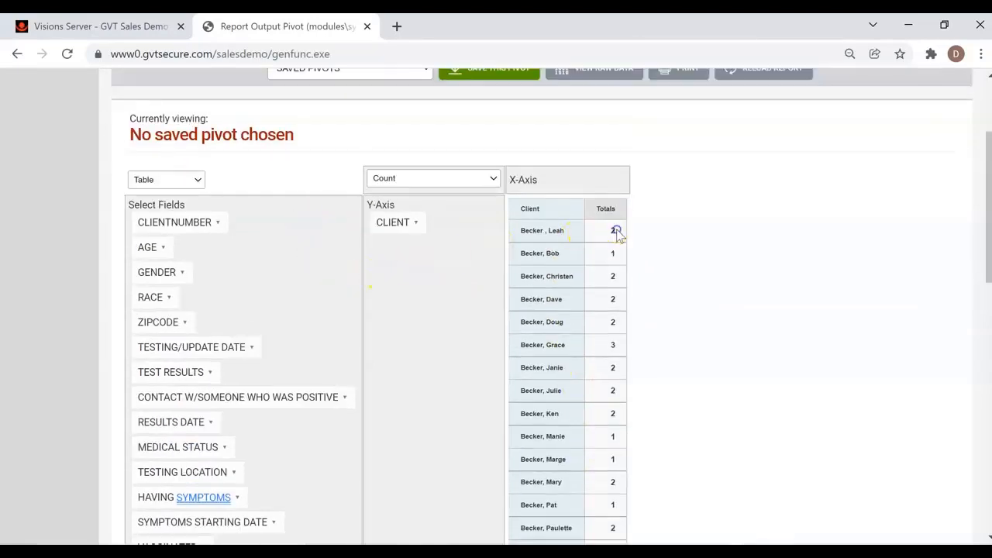
pyautogui.scroll(1, 426, 206)
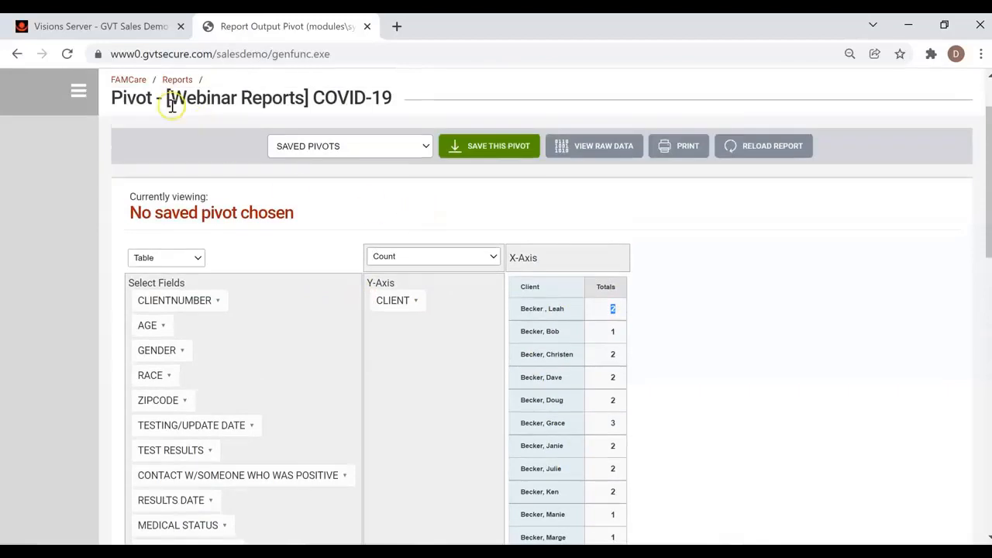
pyautogui.moveTo(572, 309); pyautogui.dragTo(543, 312)
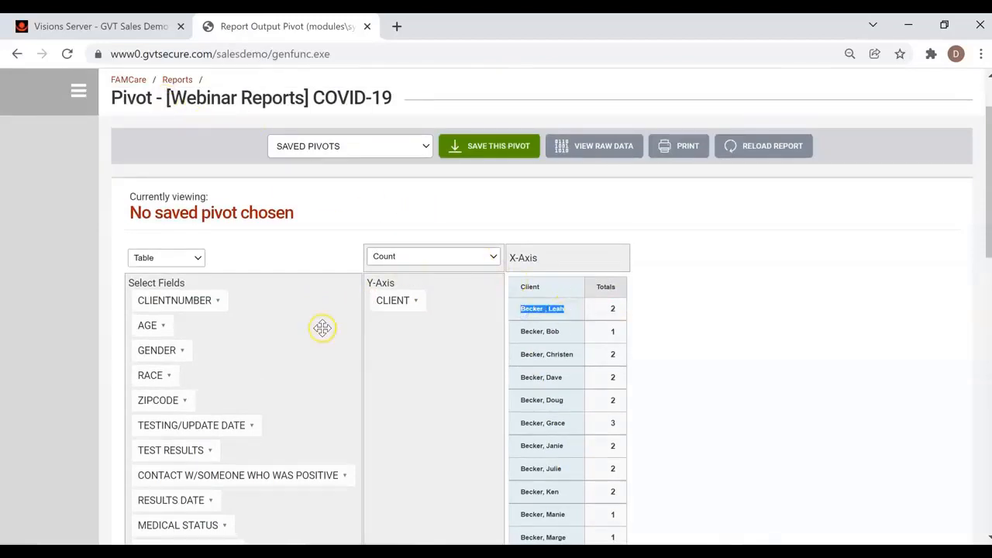
# Add TESTING/UPDATE DATE below CLIENT on the Y-axis and review the dates per client
pyautogui.moveTo(155, 425); pyautogui.dragTo(373, 320)
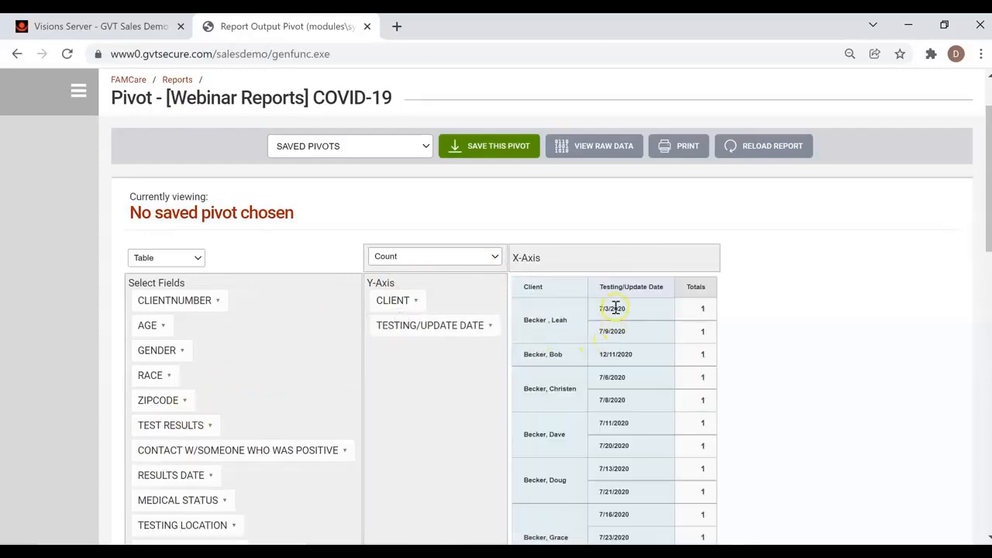
pyautogui.scroll(-1, 626, 376)
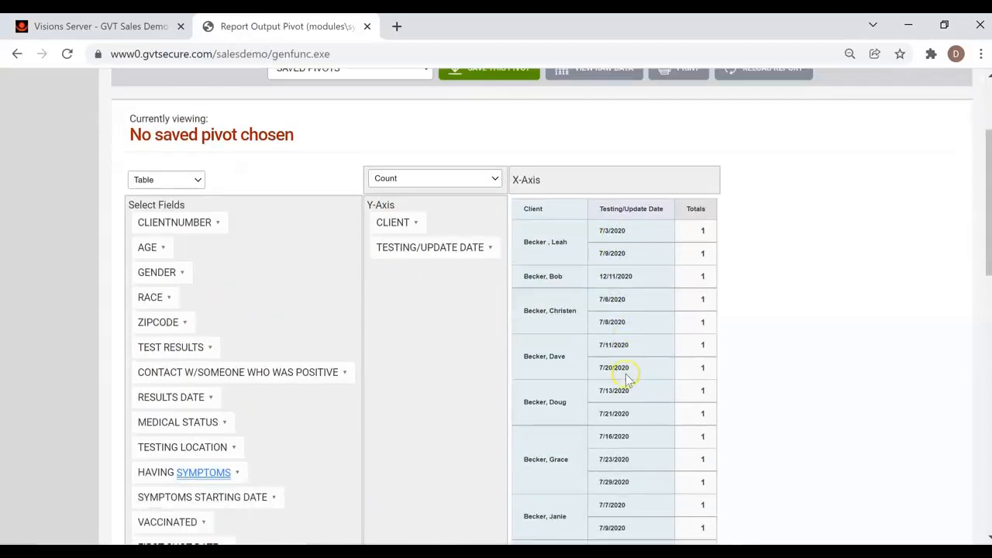
pyautogui.click(610, 272)
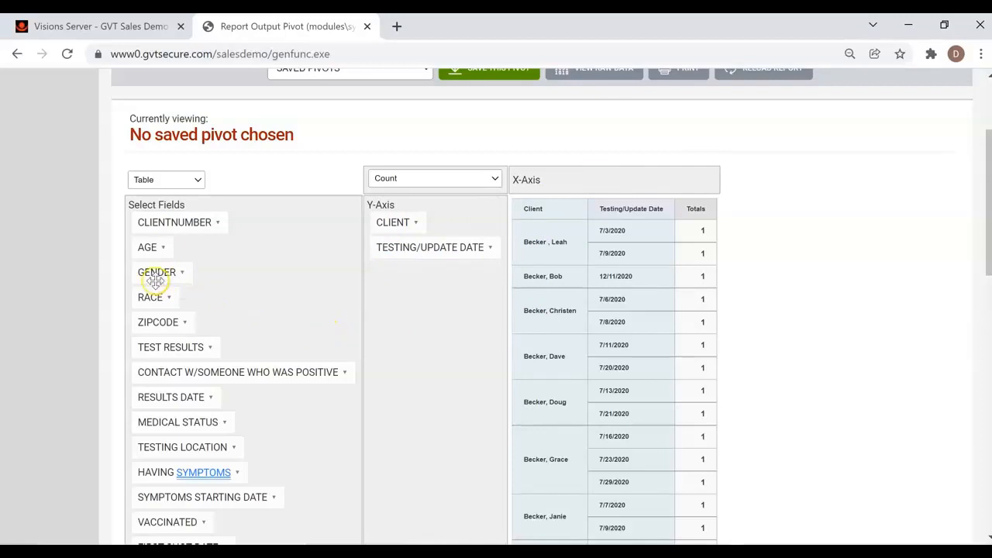
# Place GENDER on the X-axis and take TESTING/UPDATE DATE off the Y-axis
pyautogui.moveTo(157, 271); pyautogui.dragTo(577, 180)
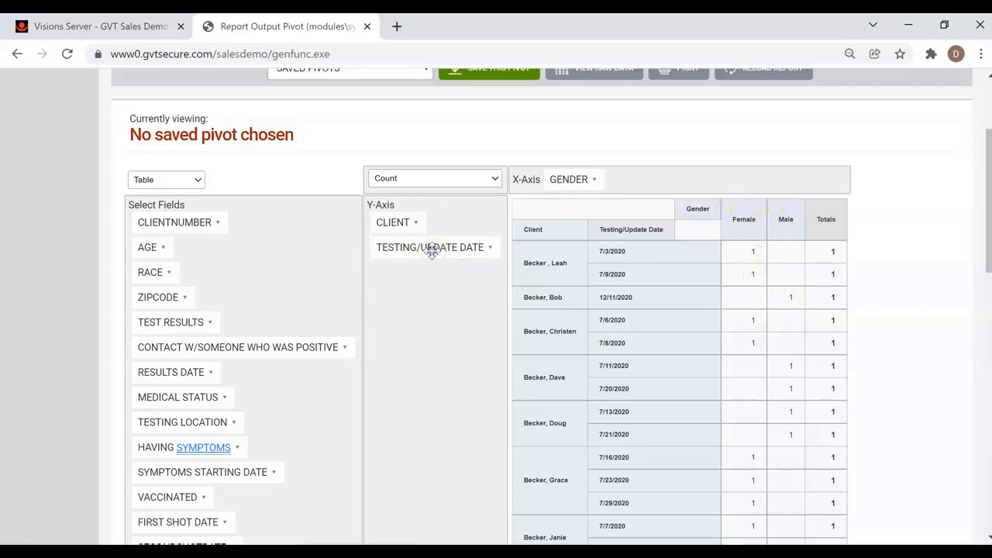
pyautogui.moveTo(428, 248); pyautogui.dragTo(194, 242)
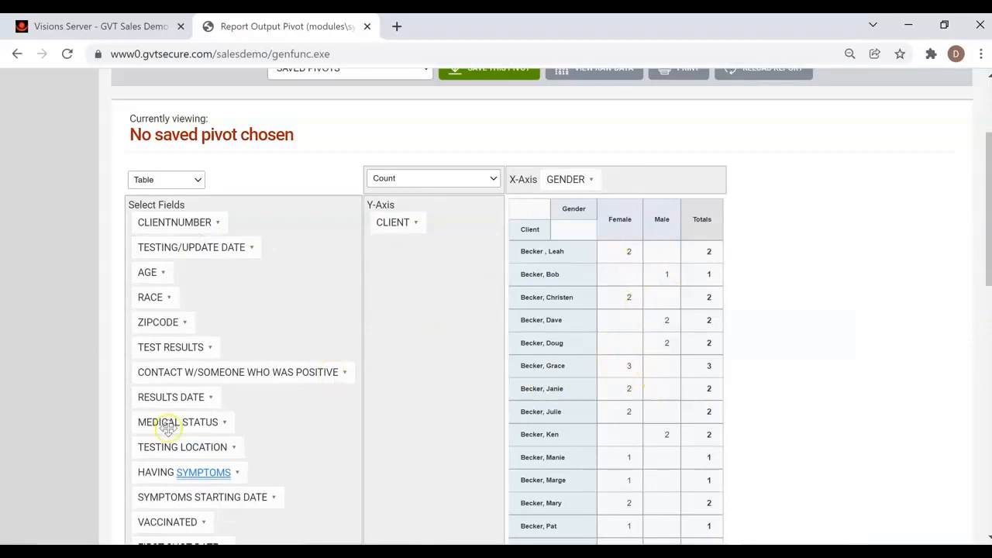
pyautogui.click(32, 551)
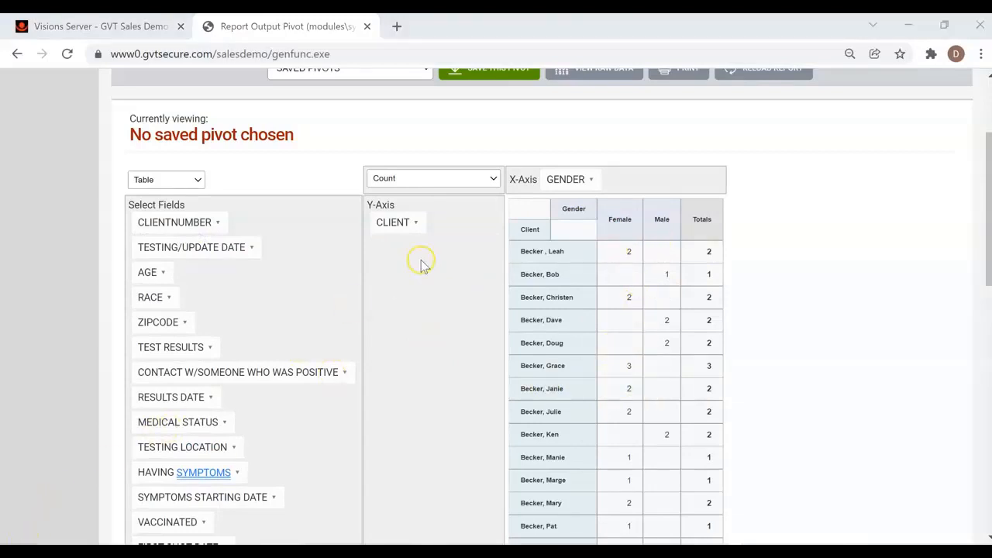
# Try GENDER below CLIENT on the Y-axis and return it to the available fields
pyautogui.moveTo(562, 180); pyautogui.dragTo(397, 245)
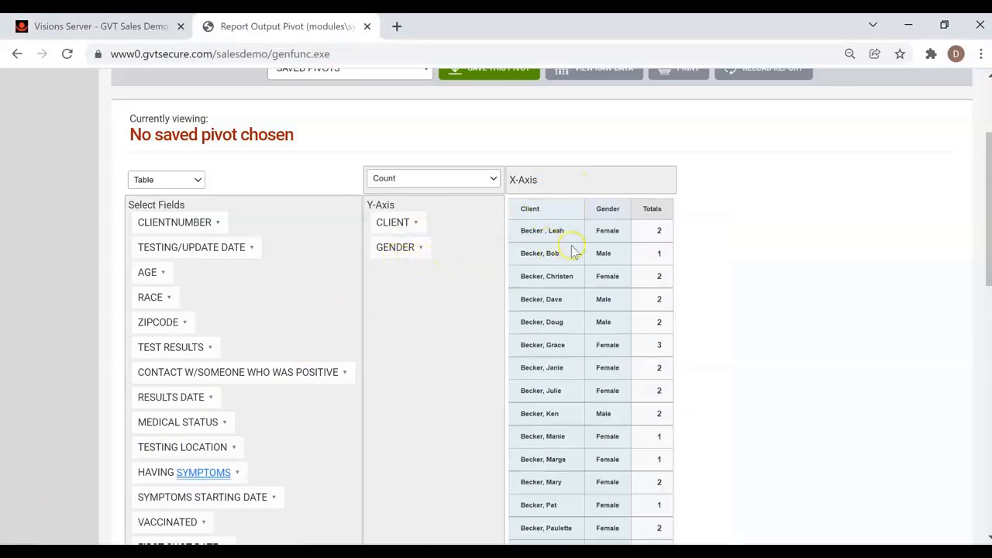
pyautogui.moveTo(385, 246); pyautogui.dragTo(151, 266)
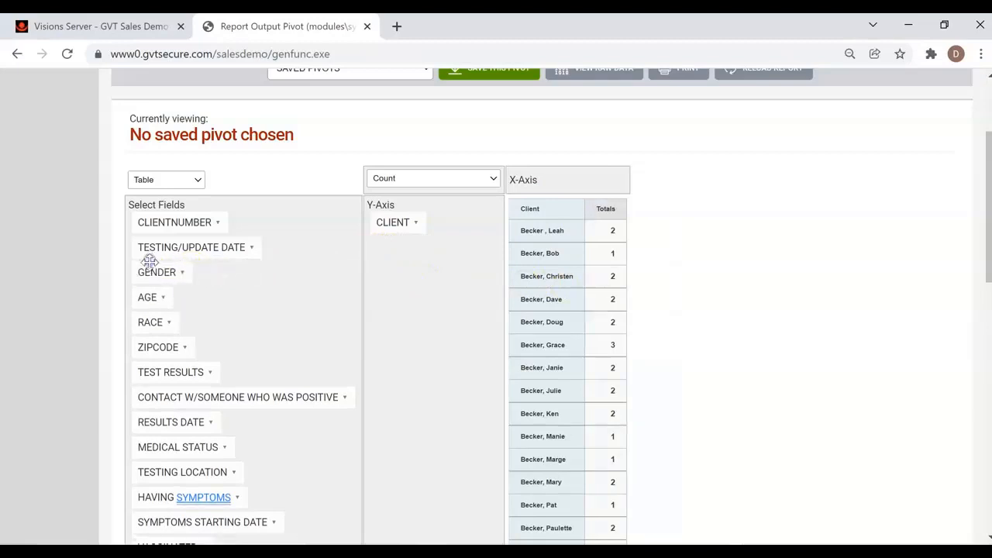
# Add RESULTS DATE and TEST RESULTS below CLIENT on the Y-axis and check the first client's rows
pyautogui.moveTo(156, 422); pyautogui.dragTo(400, 241)
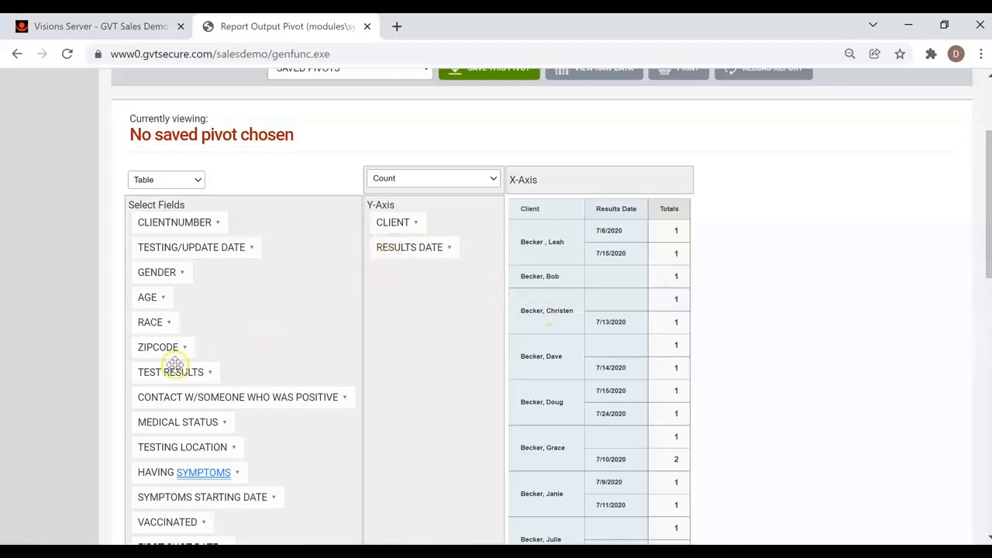
pyautogui.moveTo(172, 372); pyautogui.dragTo(404, 267)
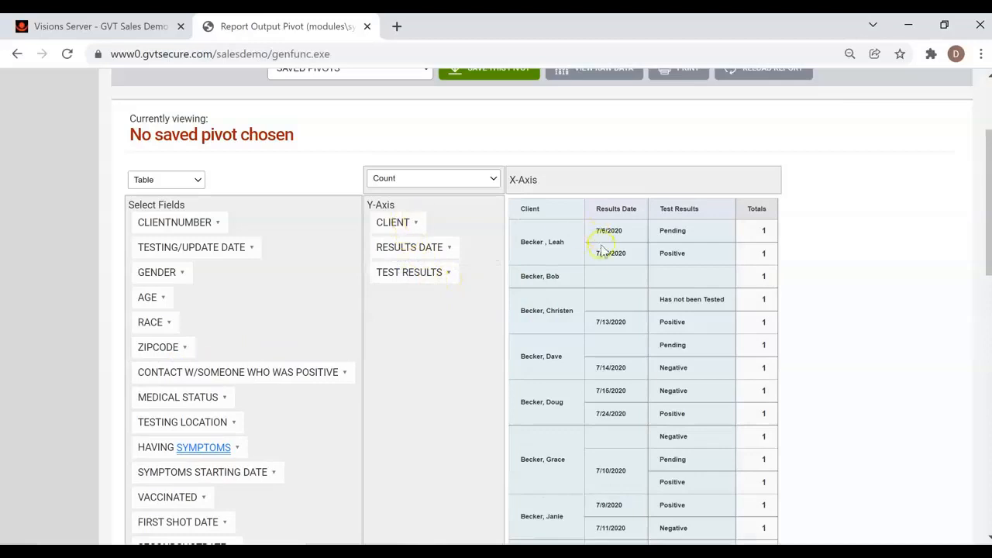
pyautogui.moveTo(565, 246); pyautogui.dragTo(514, 251)
# Set the pivot's aggregation to Count Unique Values of Clientnumber
pyautogui.click(386, 181)
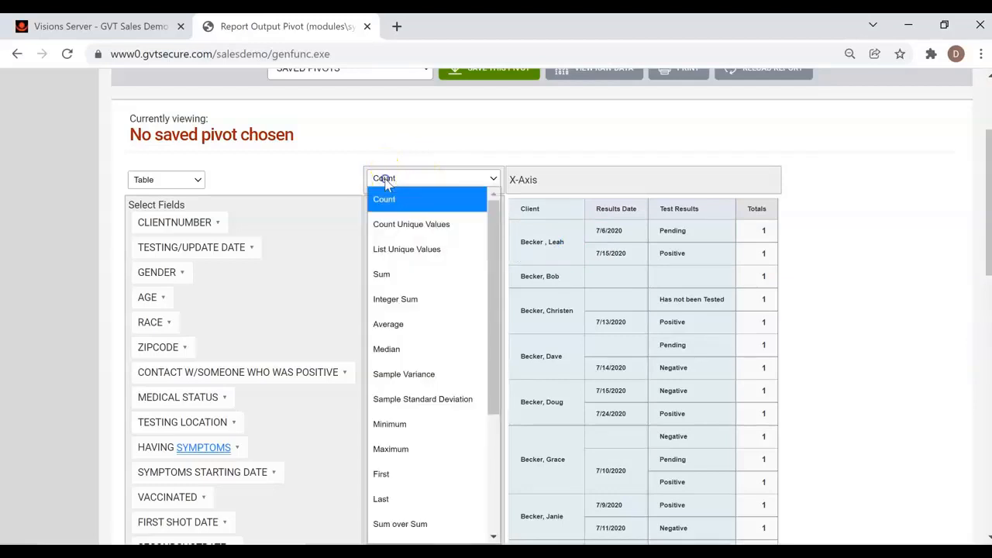
pyautogui.click(390, 224)
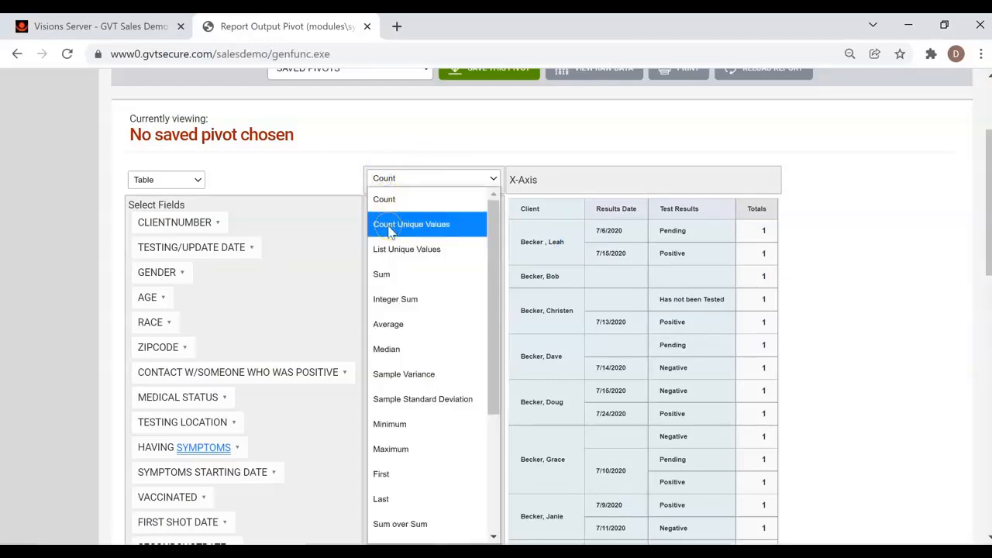
pyautogui.click(389, 224)
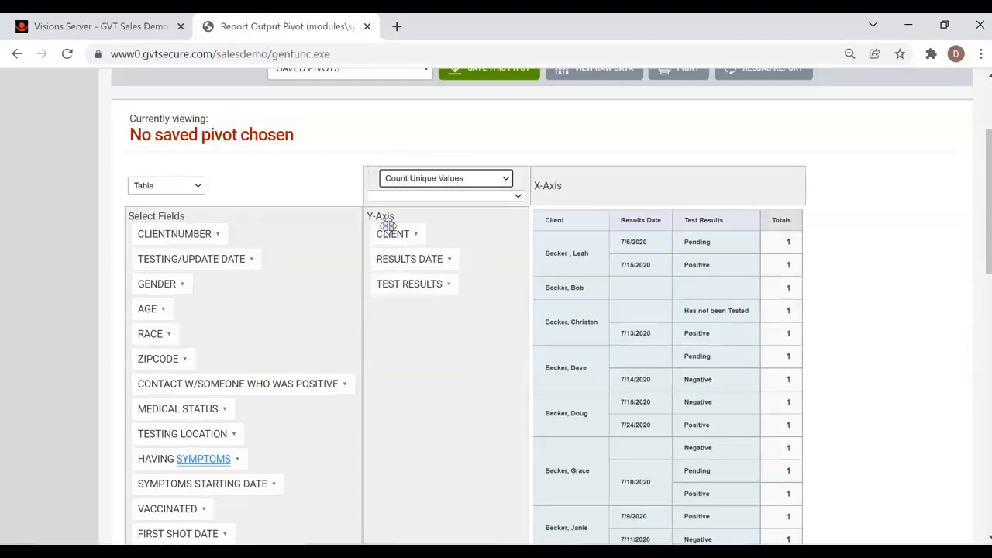
pyautogui.click(482, 197)
pyautogui.click(473, 265)
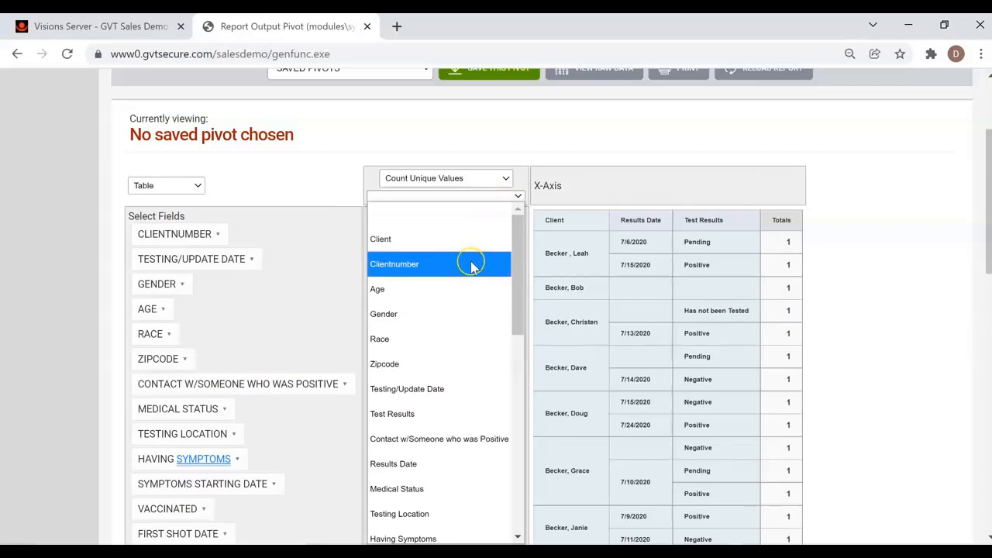
pyautogui.click(473, 265)
pyautogui.click(471, 265)
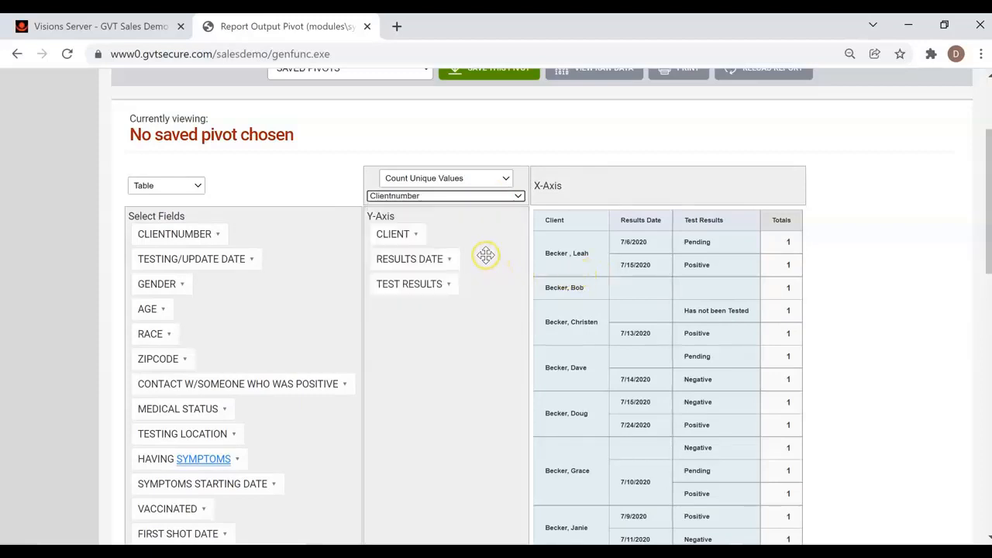
# Take RESULTS DATE and TEST RESULTS off the Y-axis, leaving only CLIENT, and check the unique-client grand total
pyautogui.moveTo(410, 259); pyautogui.dragTo(225, 263)
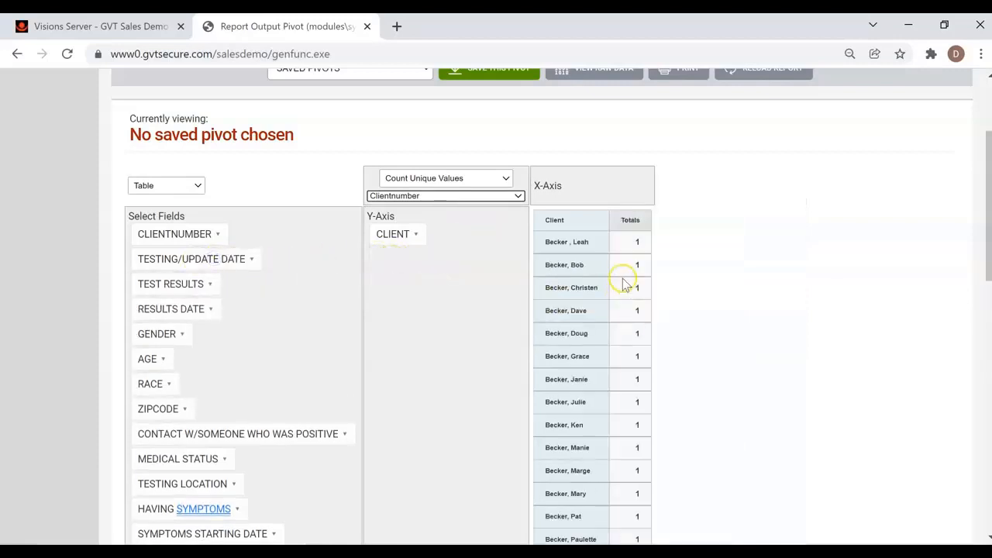
pyautogui.scroll(-1, 638, 494)
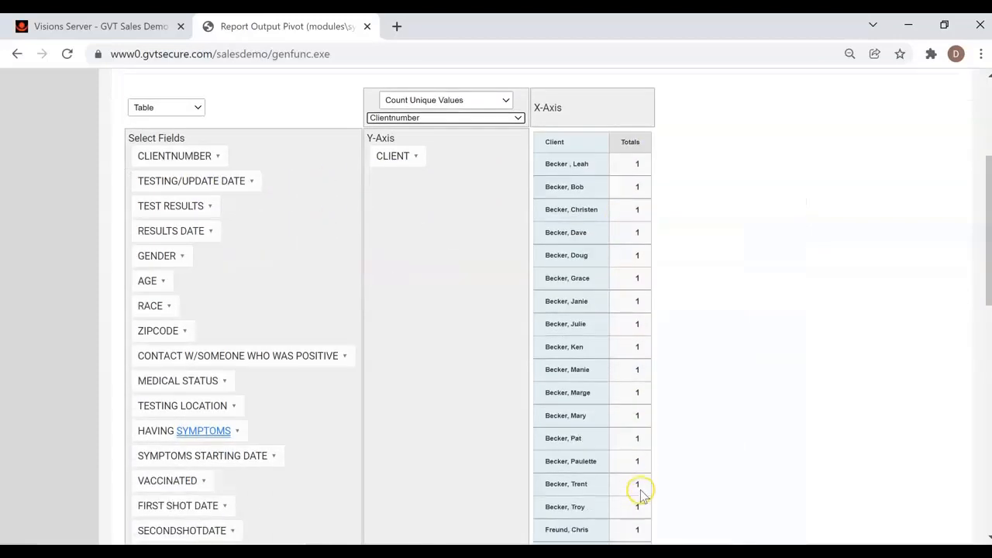
pyautogui.scroll(-4, 637, 425)
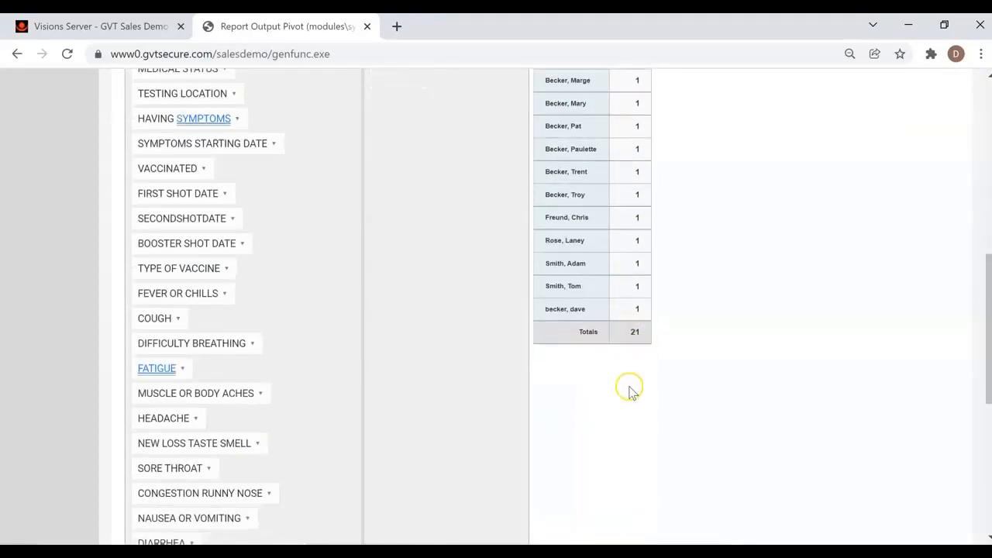
pyautogui.click(645, 335)
pyautogui.scroll(4, 505, 379)
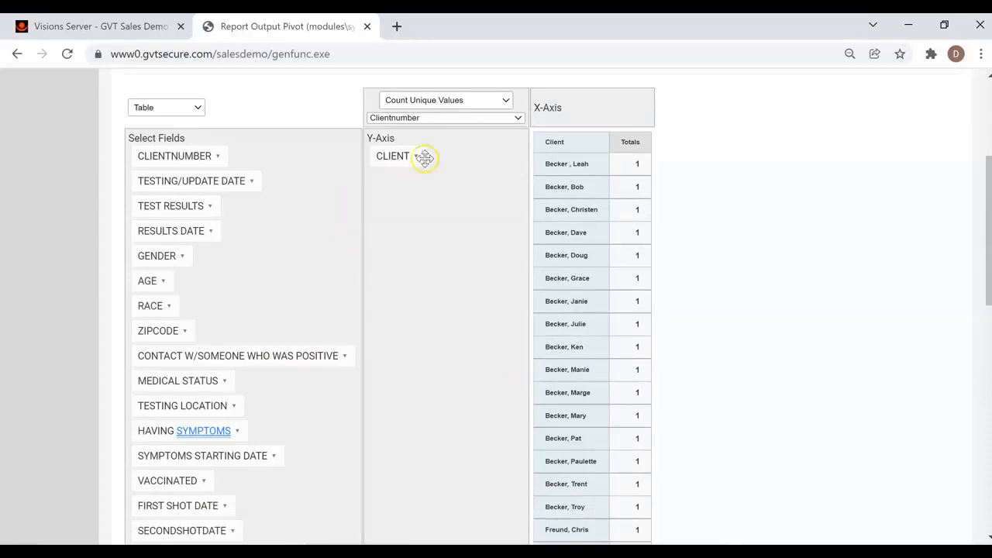
# Switch the pivot's aggregation to Count and check the grand total of records
pyautogui.click(443, 101)
pyautogui.click(445, 121)
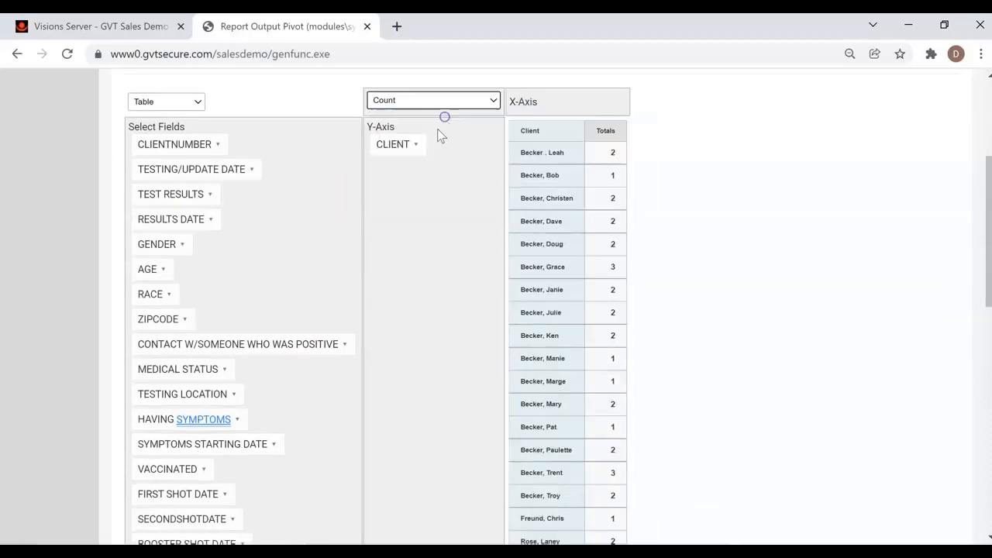
pyautogui.scroll(-2, 620, 256)
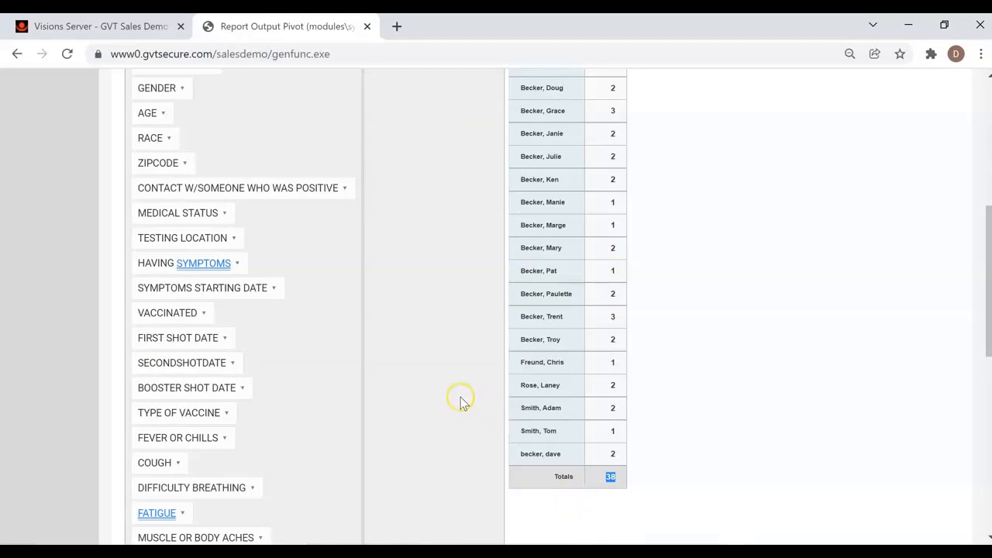
# Take CLIENT off the Y-axis and place it back there
pyautogui.scroll(2, 457, 400)
pyautogui.scroll(1, 458, 400)
pyautogui.moveTo(392, 224); pyautogui.dragTo(144, 212)
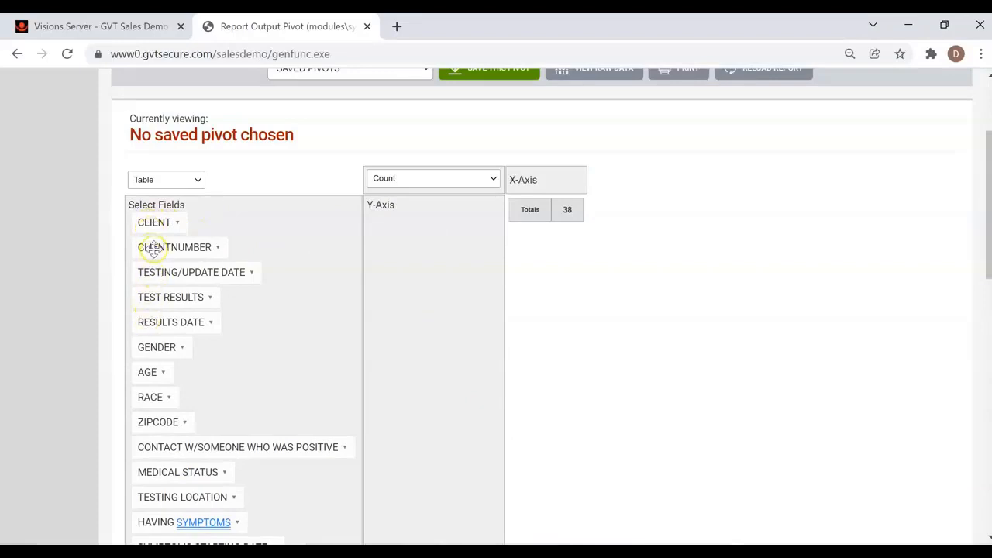
pyautogui.moveTo(150, 227); pyautogui.dragTo(374, 227)
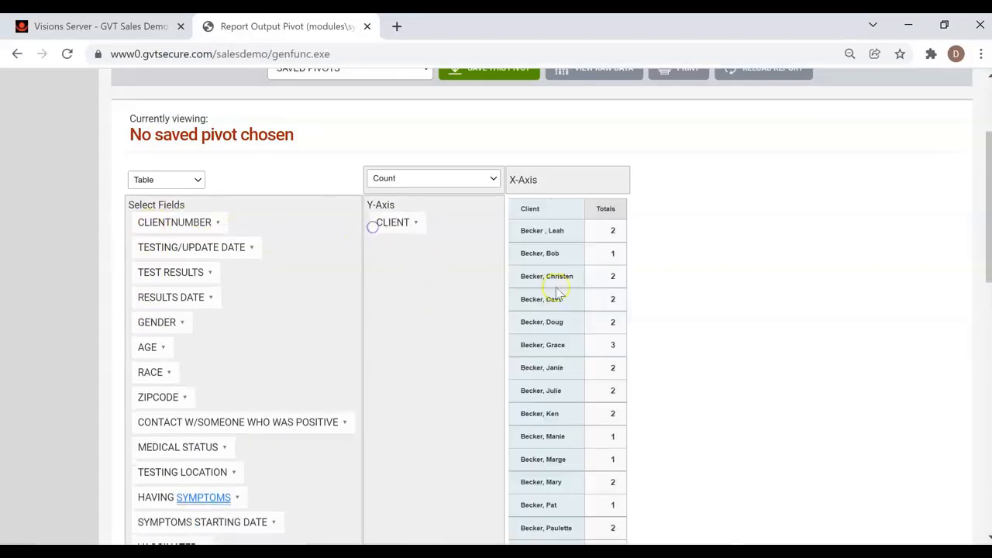
# Try the Table Barchart display and the Heatmap display, and review the heatmap's shading per client
pyautogui.click(165, 184)
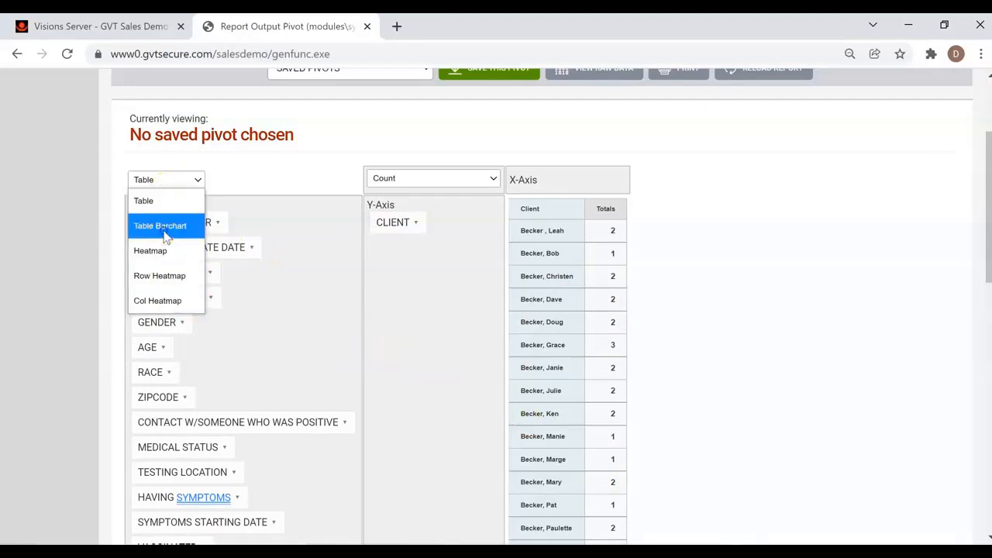
pyautogui.click(164, 231)
pyautogui.click(160, 180)
pyautogui.click(158, 249)
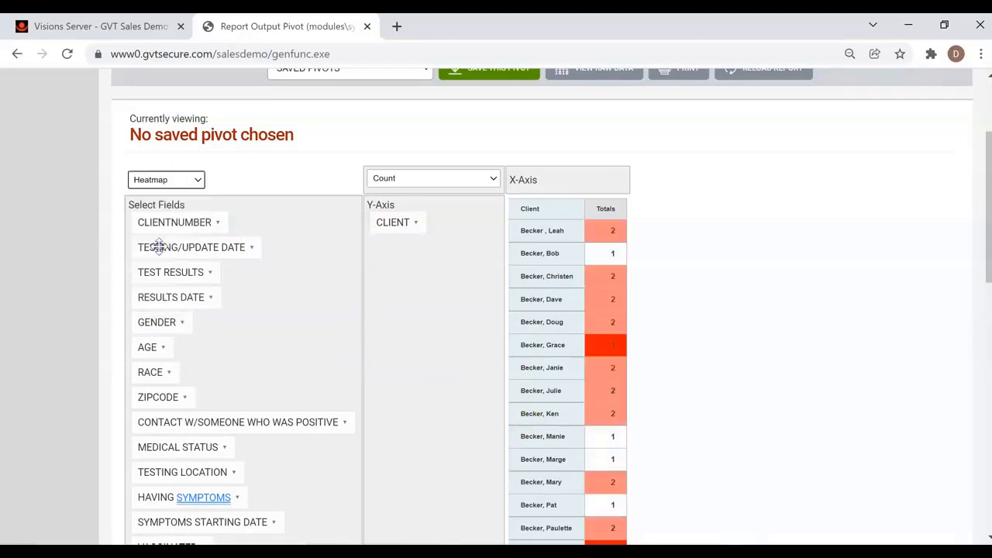
pyautogui.scroll(-1, 652, 306)
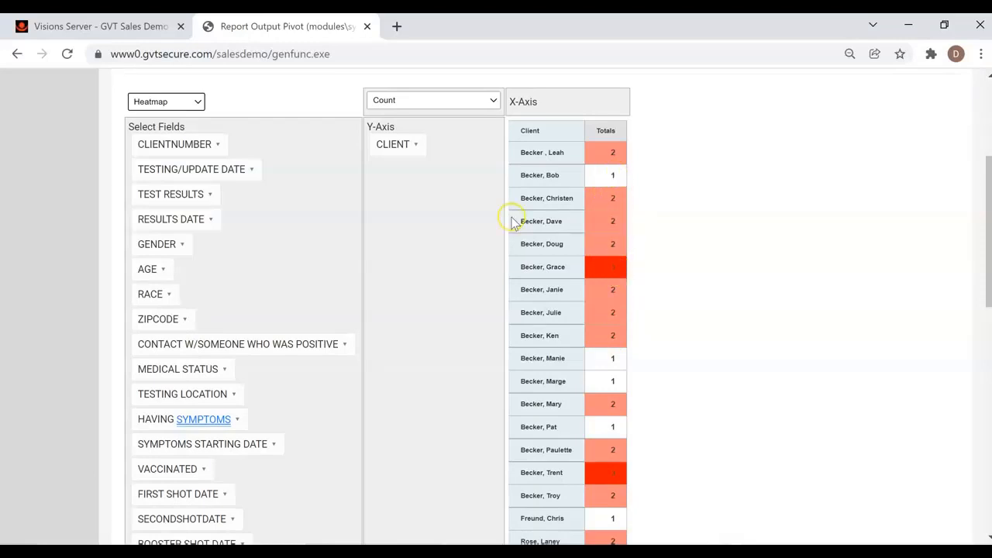
# Try the Row Heatmap and Col Heatmap displays and return the pivot to the plain Table display
pyautogui.click(164, 103)
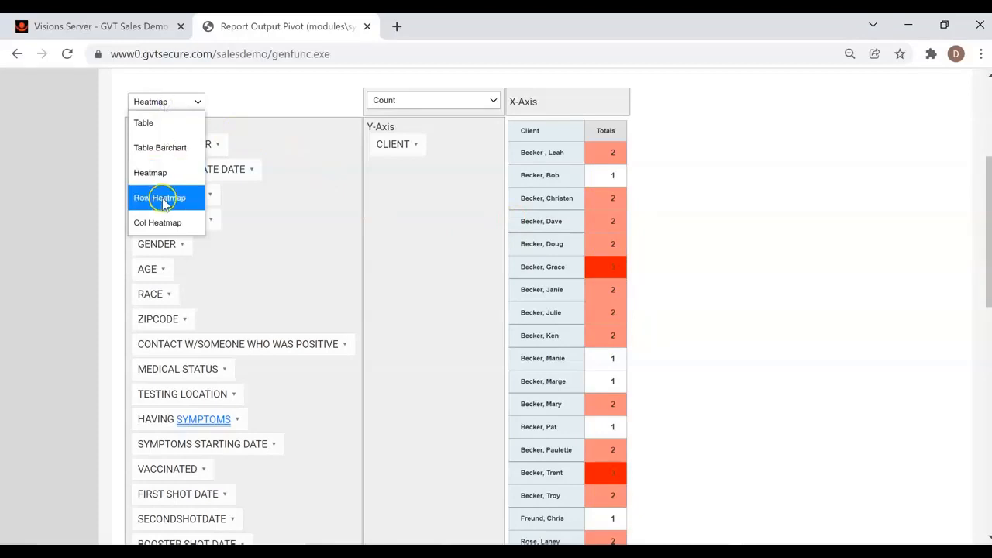
pyautogui.click(160, 198)
pyautogui.click(165, 107)
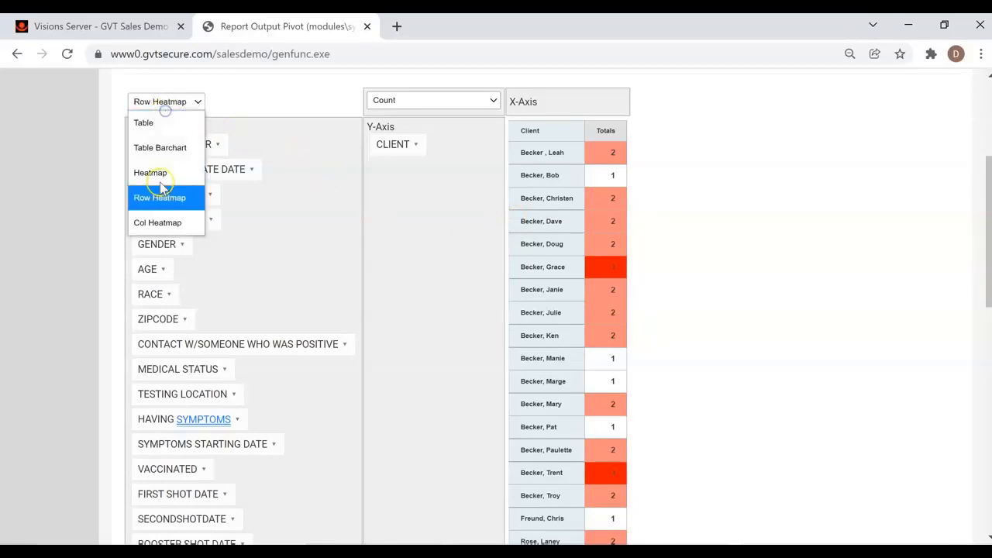
pyautogui.click(160, 223)
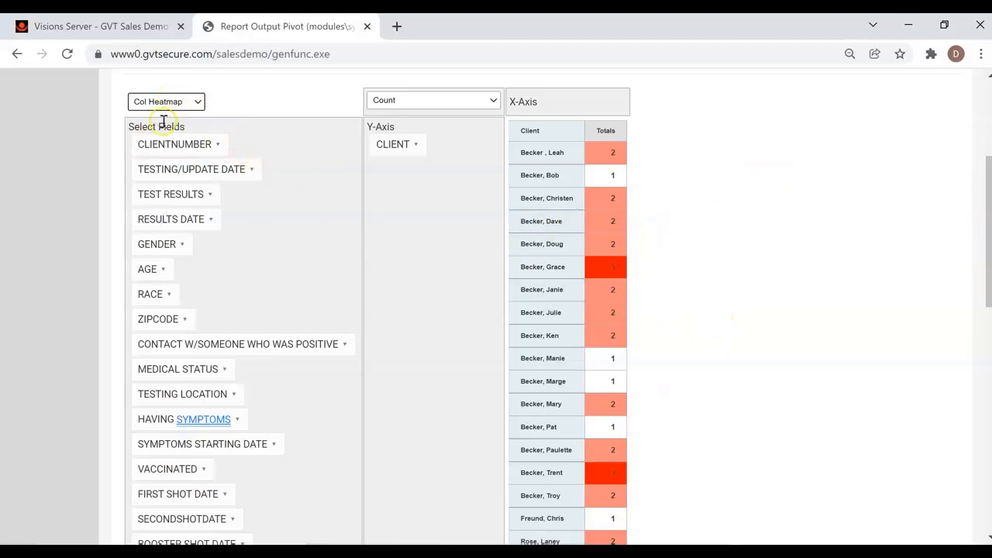
pyautogui.click(188, 102)
pyautogui.click(173, 124)
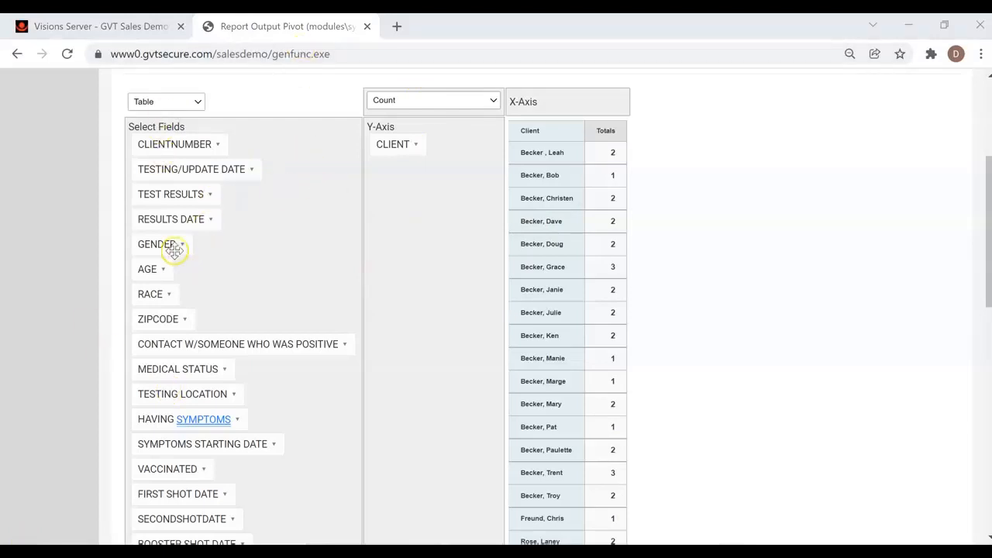
# Place GENDER on the X-axis and set the aggregation to Count Unique Values of Clientnumber
pyautogui.moveTo(153, 243); pyautogui.dragTo(578, 104)
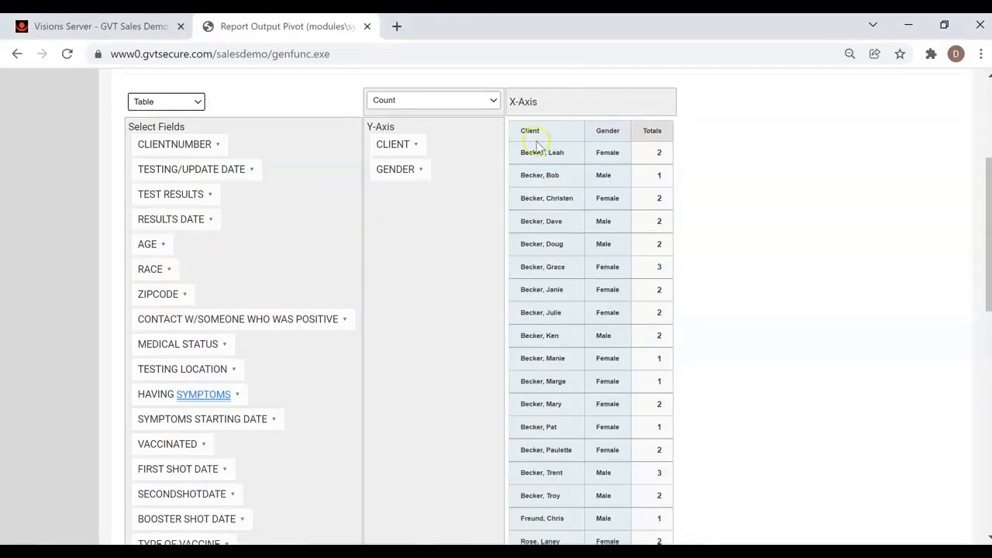
pyautogui.moveTo(396, 169); pyautogui.dragTo(579, 103)
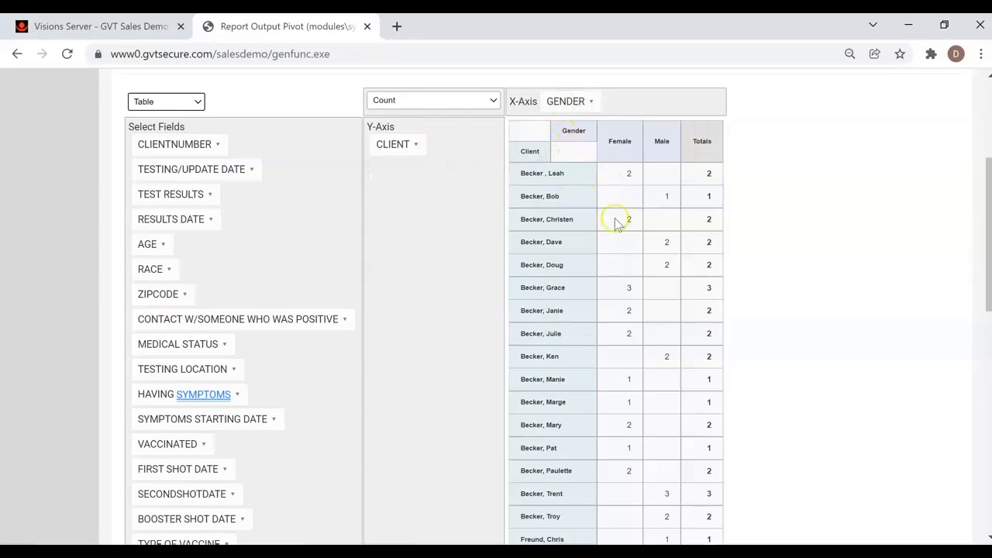
pyautogui.click(427, 102)
pyautogui.click(421, 147)
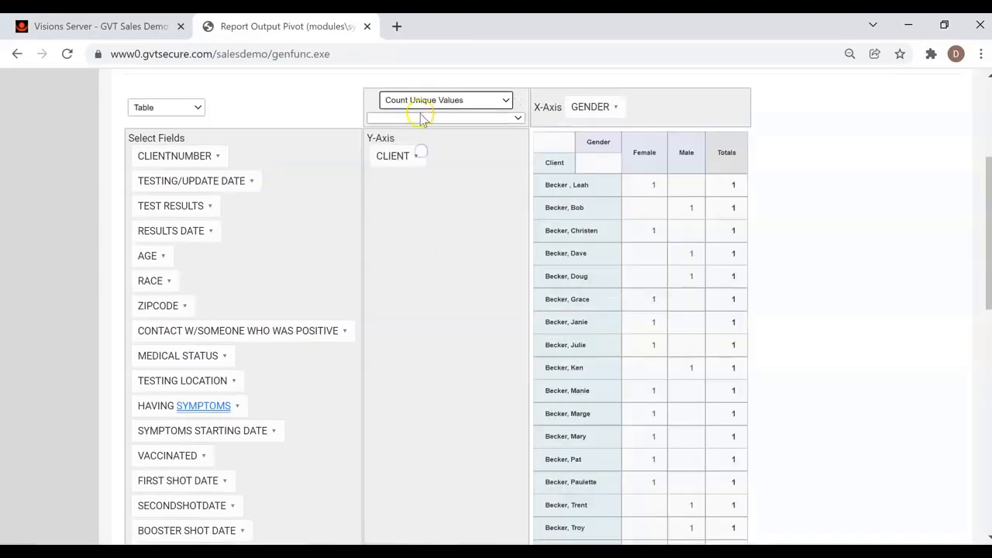
pyautogui.click(421, 117)
pyautogui.click(421, 186)
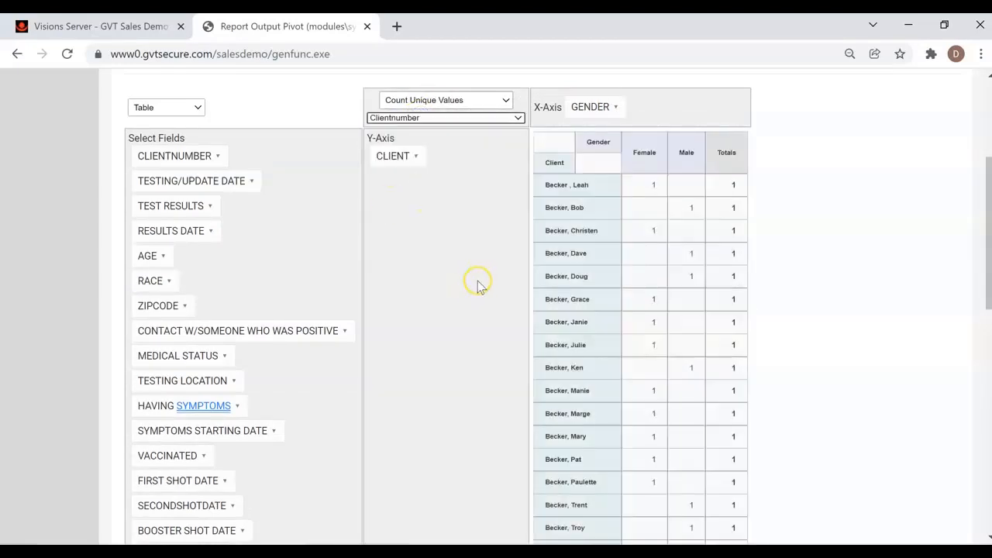
# Add RACE after GENDER on the X-axis and review the race columns for both genders
pyautogui.moveTo(150, 280); pyautogui.dragTo(673, 113)
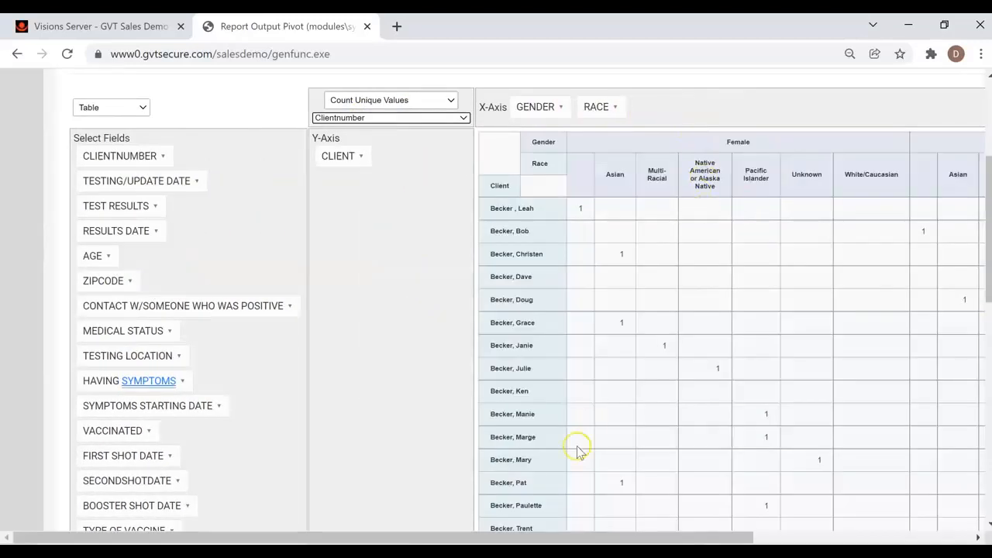
pyautogui.moveTo(567, 535); pyautogui.dragTo(768, 537)
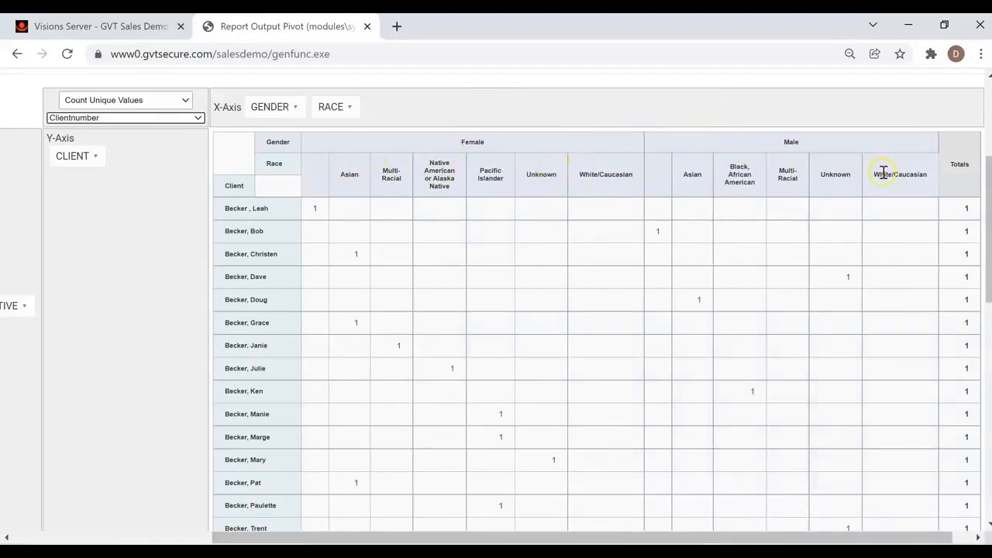
pyautogui.moveTo(503, 538); pyautogui.dragTo(283, 538)
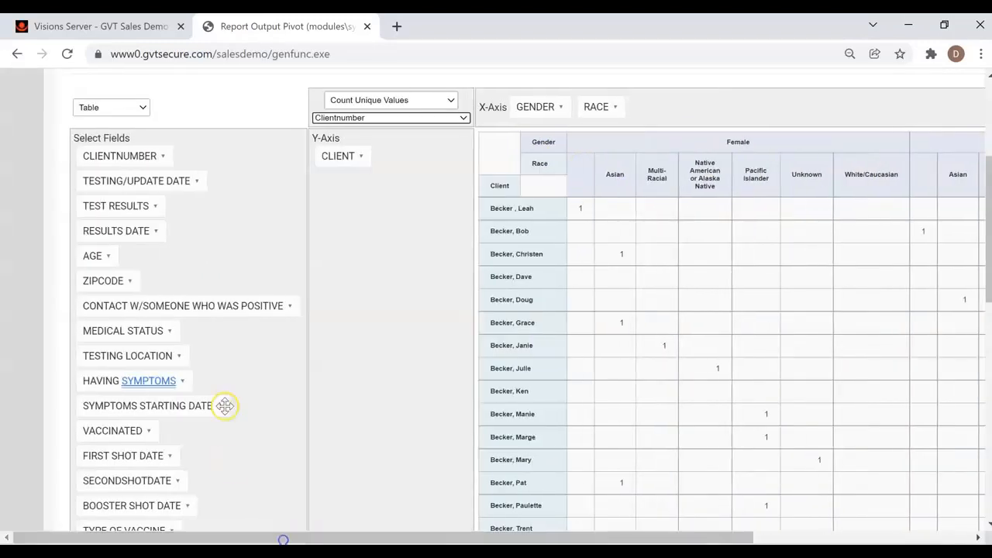
# Try ZIPCODE below CLIENT on the Y-axis and return it to the available fields
pyautogui.moveTo(89, 281); pyautogui.dragTo(339, 185)
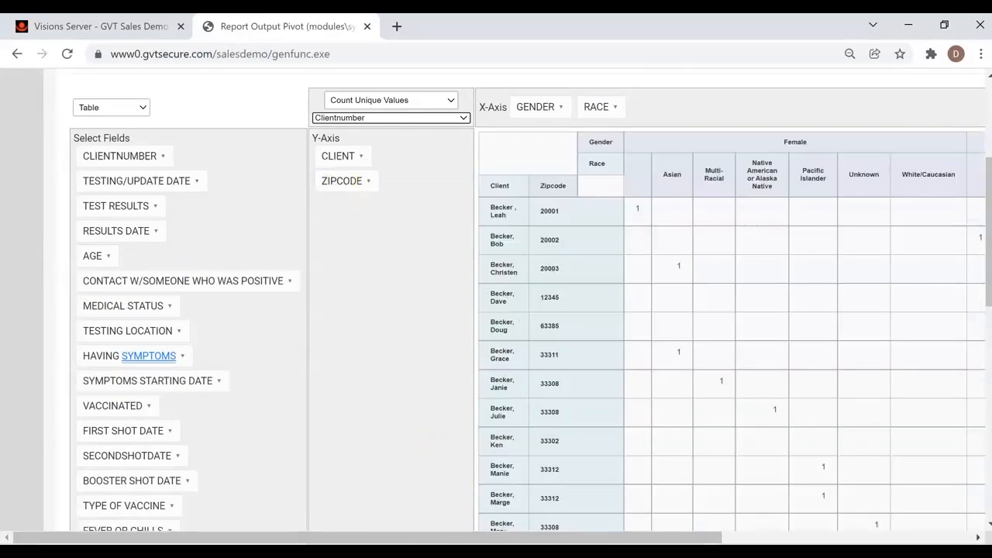
pyautogui.moveTo(601, 538); pyautogui.dragTo(446, 537)
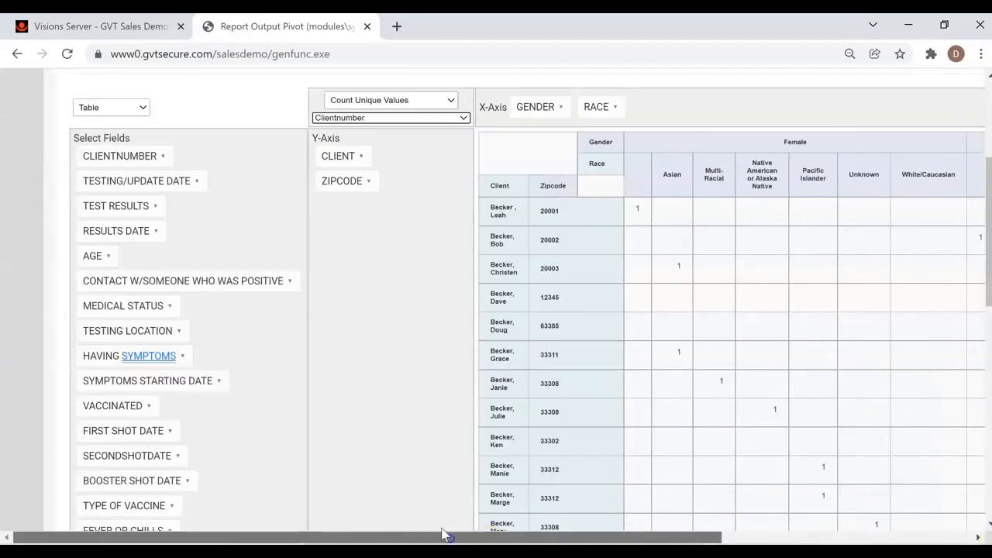
pyautogui.moveTo(339, 181); pyautogui.dragTo(200, 194)
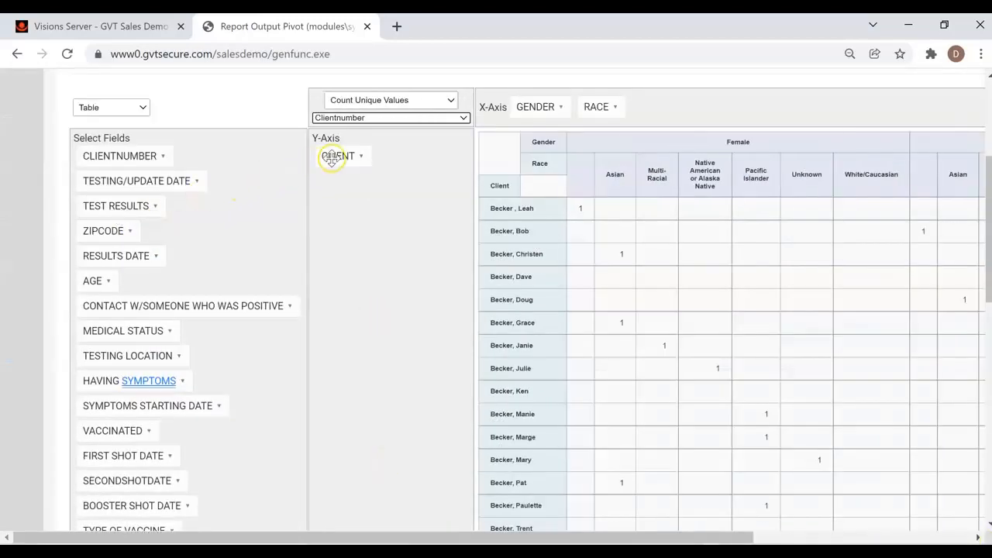
# Take CLIENT off the Y-axis and GENDER off the X-axis, leaving only RACE in the pivot
pyautogui.moveTo(334, 156); pyautogui.dragTo(100, 213)
pyautogui.moveTo(558, 101); pyautogui.dragTo(133, 220)
pyautogui.moveTo(524, 105); pyautogui.dragTo(551, 97)
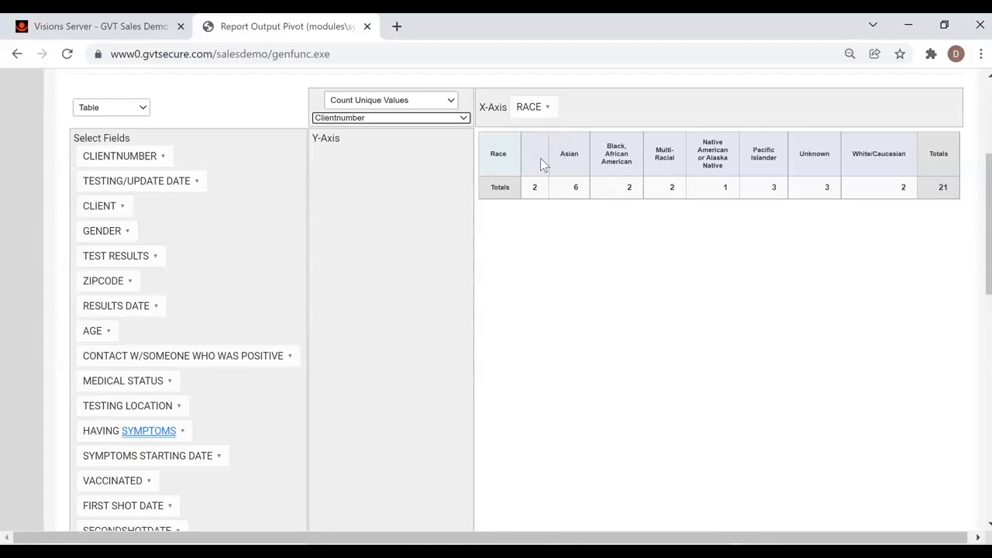
# View the RACE filter values without changing them, and move RACE from the X-axis to the Y-axis
pyautogui.click(549, 110)
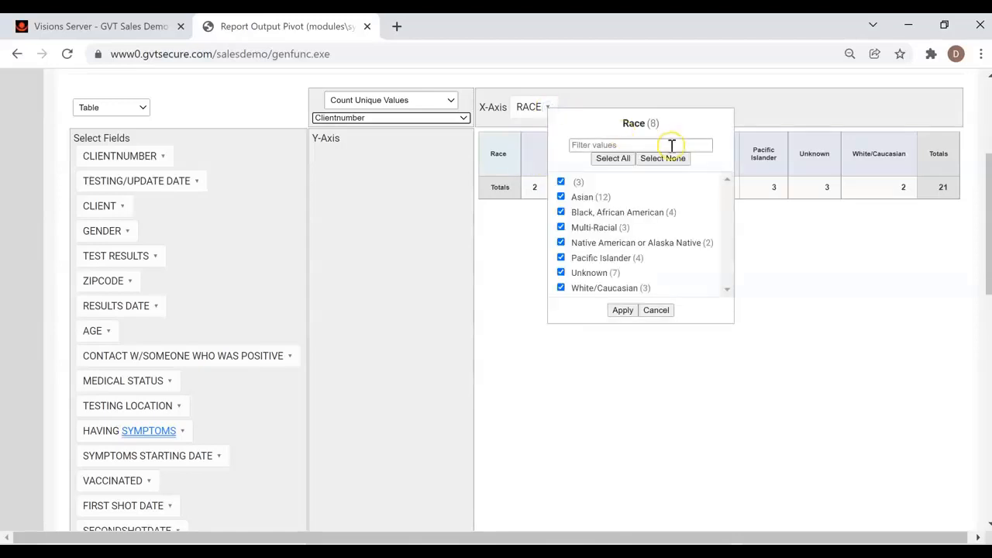
pyautogui.click(655, 310)
pyautogui.moveTo(528, 107); pyautogui.dragTo(326, 164)
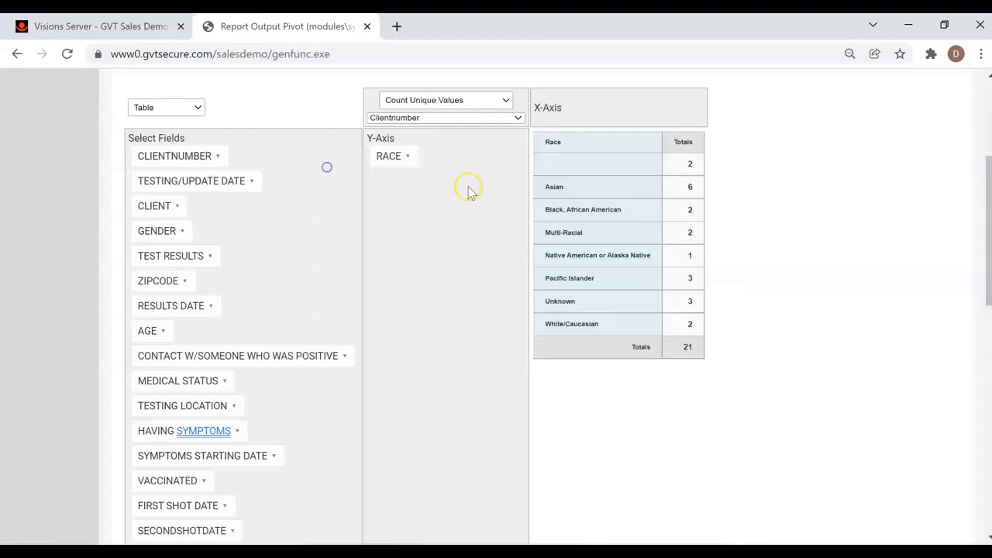
# Filter the RACE field so that only its blank value is included in the pivot
pyautogui.click(407, 156)
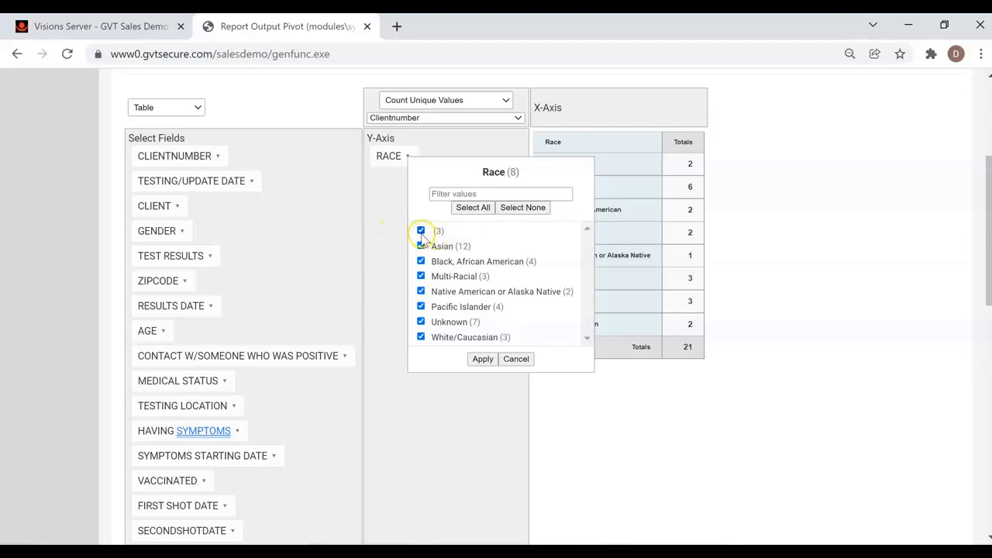
pyautogui.click(518, 211)
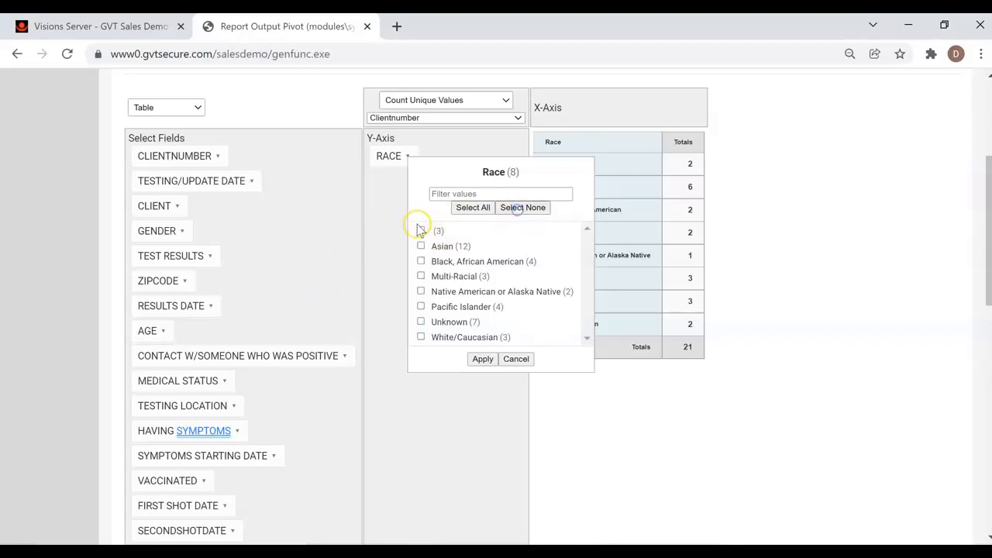
pyautogui.click(420, 231)
pyautogui.click(483, 358)
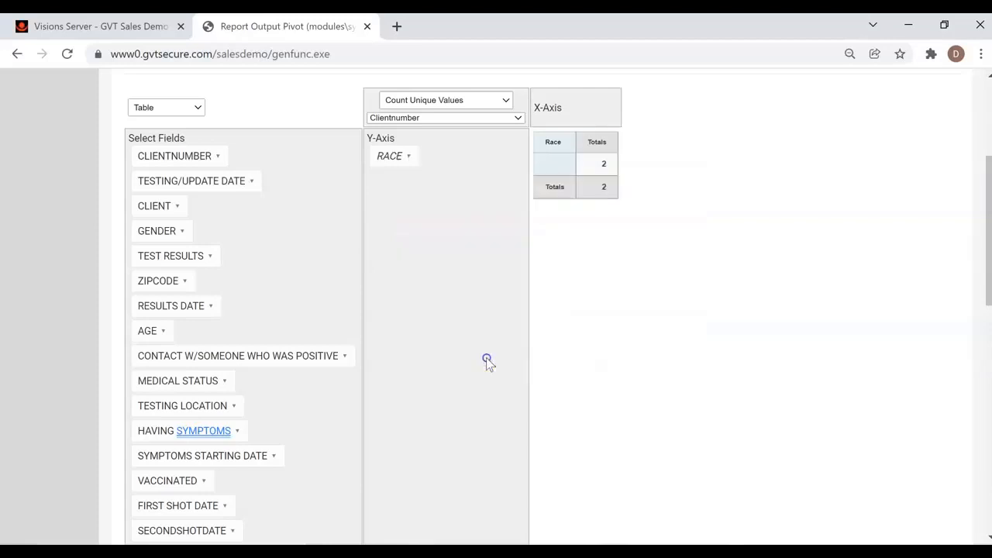
# Add CLIENTNUMBER and CLIENT above RACE on the Y-axis, and set the aggregation to Count to review each client's total
pyautogui.moveTo(171, 157); pyautogui.dragTo(393, 175)
pyautogui.moveTo(172, 188); pyautogui.dragTo(392, 159)
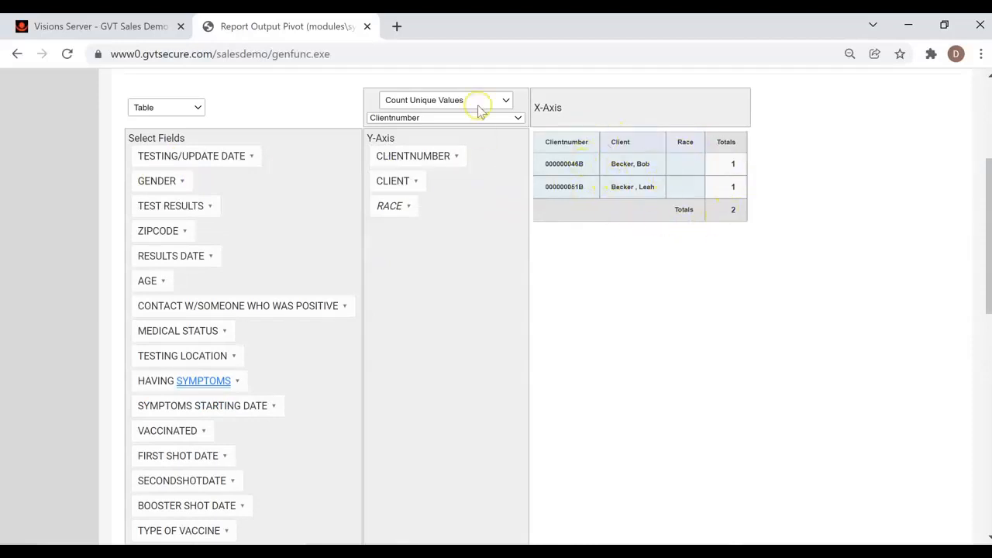
pyautogui.click(438, 106)
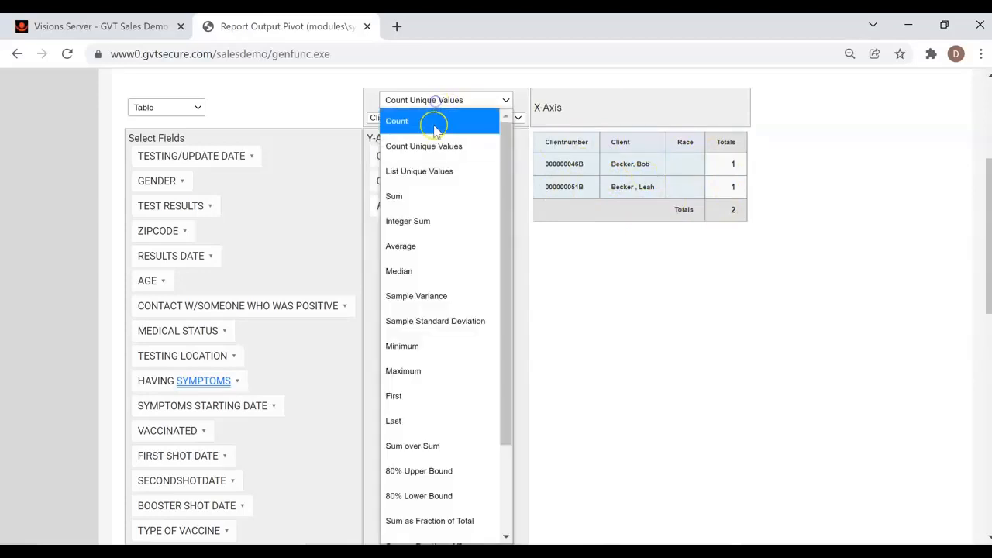
pyautogui.click(430, 121)
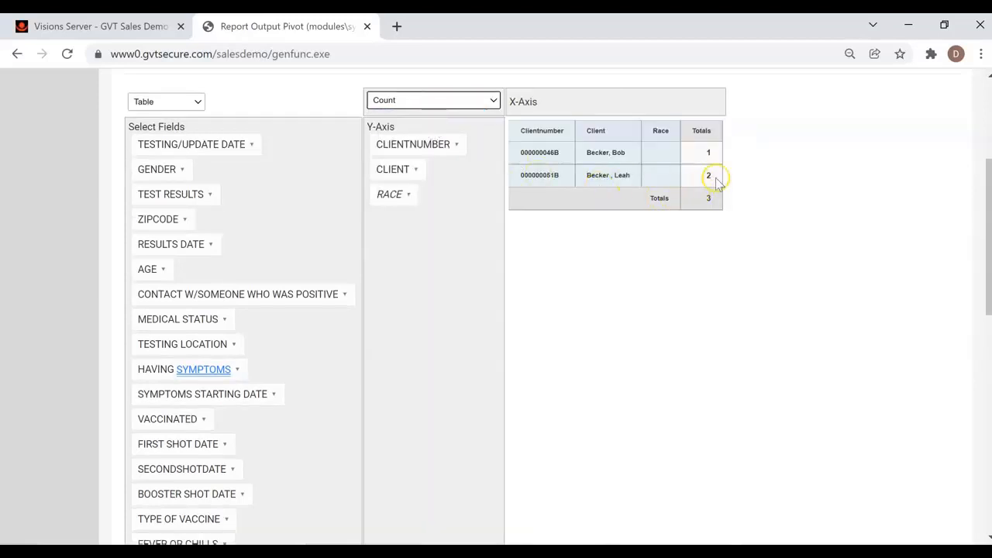
pyautogui.moveTo(716, 178); pyautogui.dragTo(697, 178)
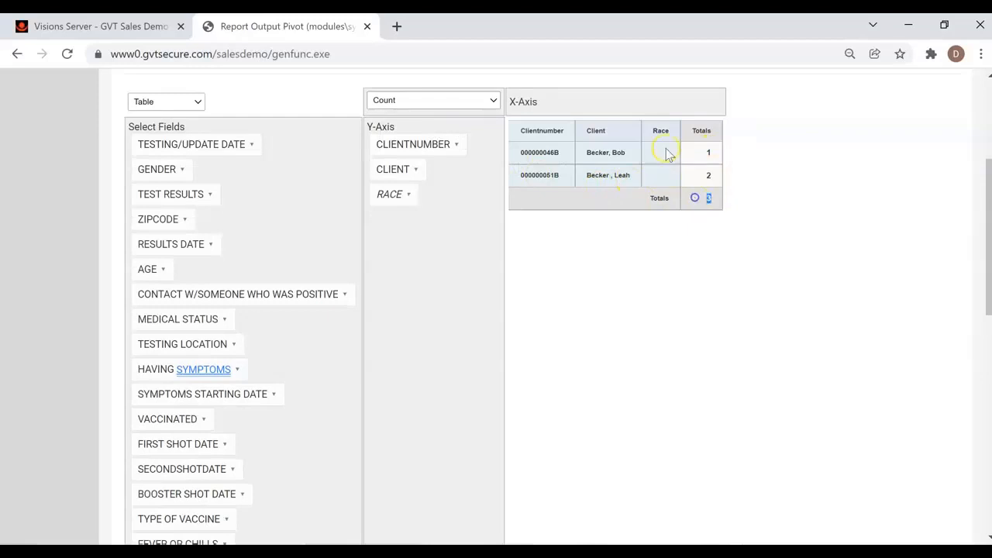
pyautogui.moveTo(624, 157); pyautogui.dragTo(578, 159)
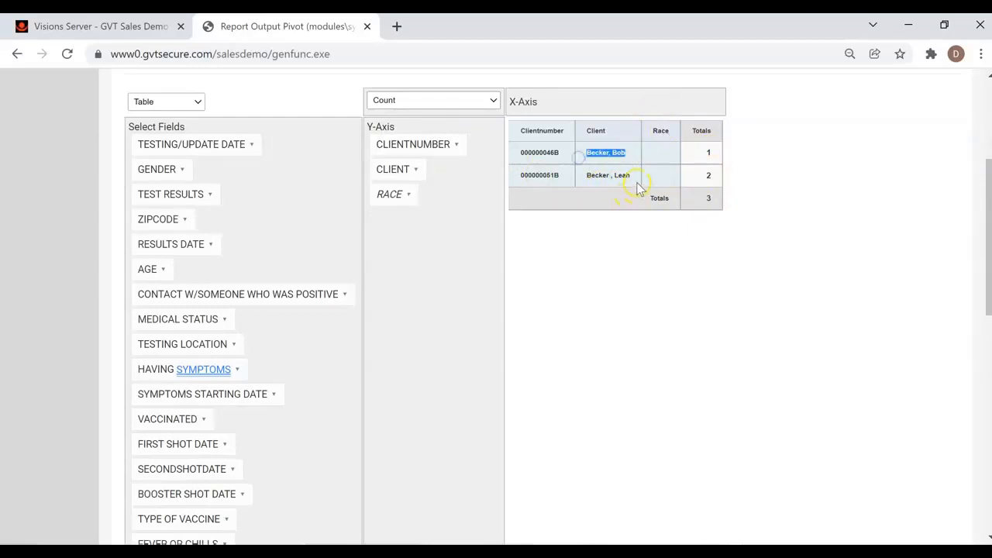
pyautogui.moveTo(632, 177); pyautogui.dragTo(588, 182)
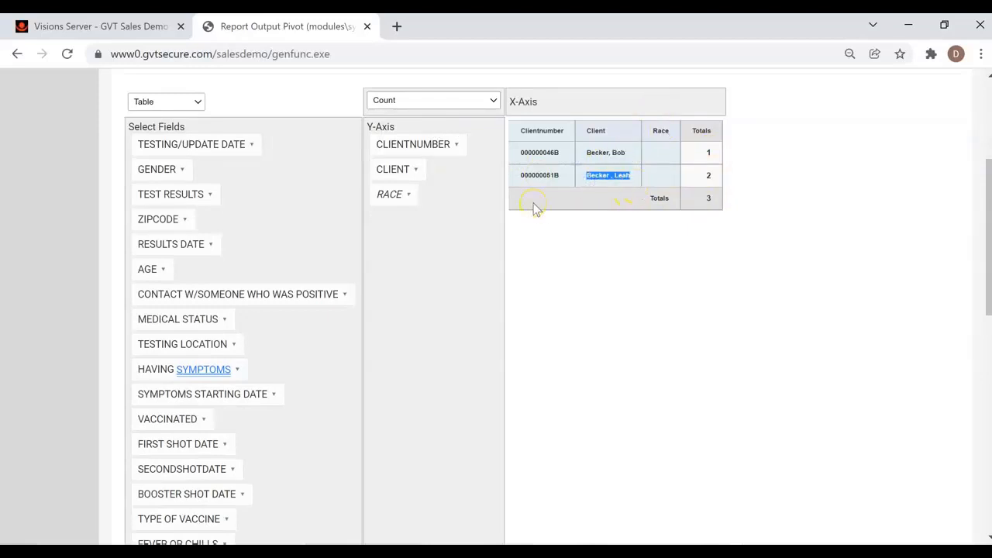
# Filter RACE to only White/Caucasian, finding the value with "Whi", and recheck the filter selection without changing it
pyautogui.click(410, 197)
pyautogui.click(422, 285)
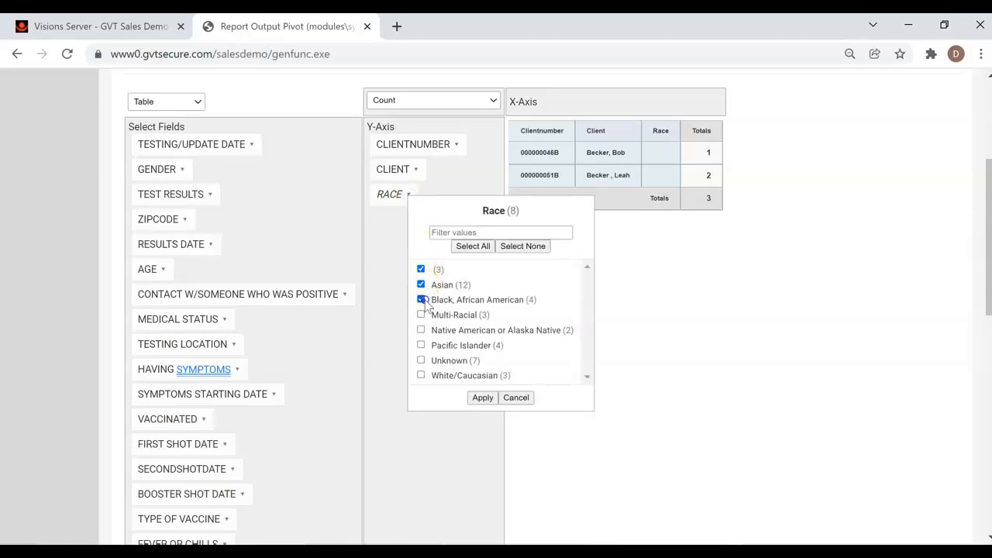
pyautogui.click(472, 248)
pyautogui.click(511, 247)
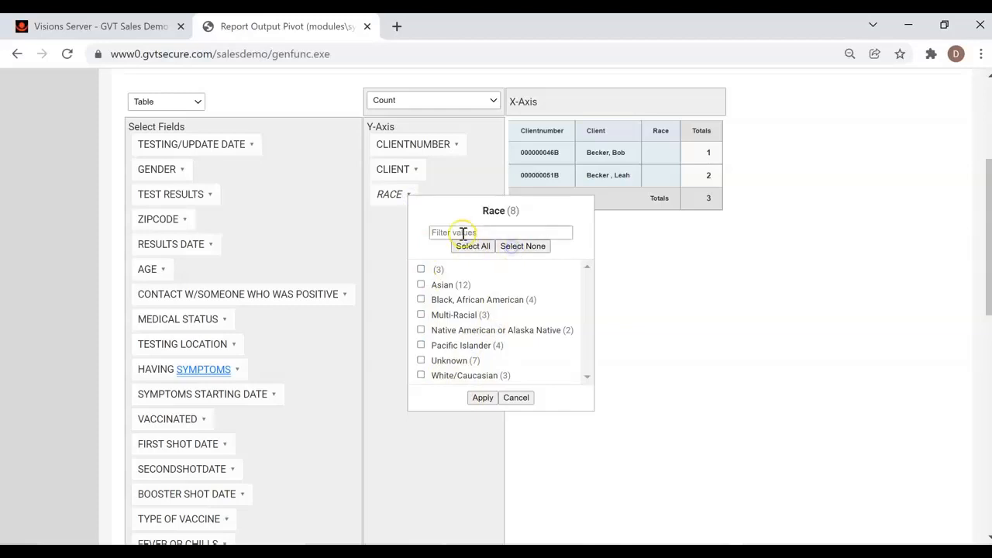
pyautogui.click(462, 232)
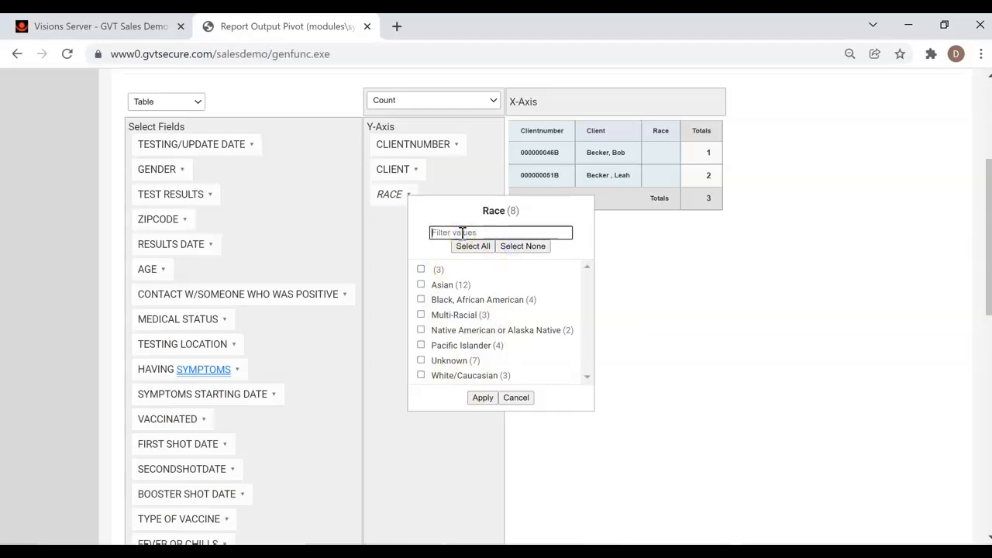
pyautogui.write('Whi')
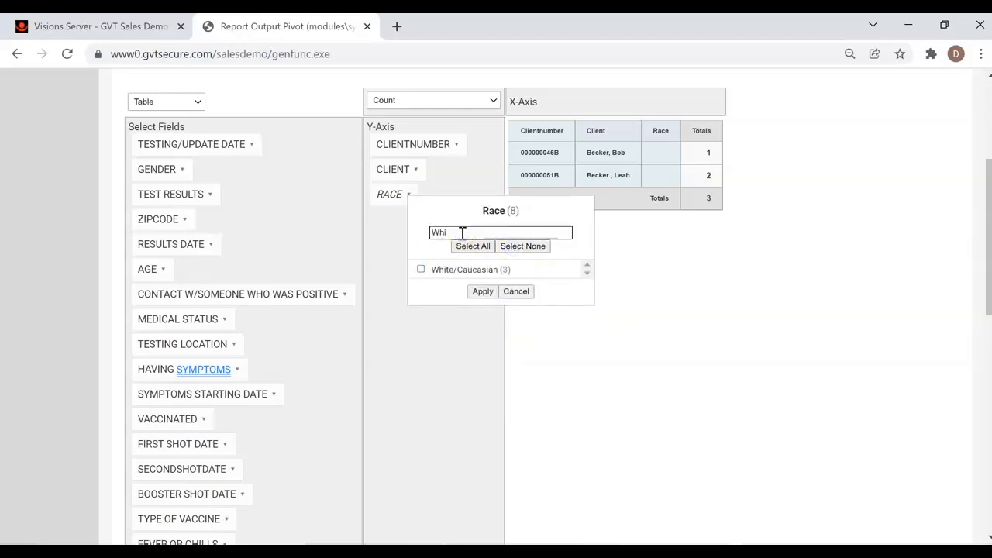
pyautogui.click(421, 269)
pyautogui.click(482, 291)
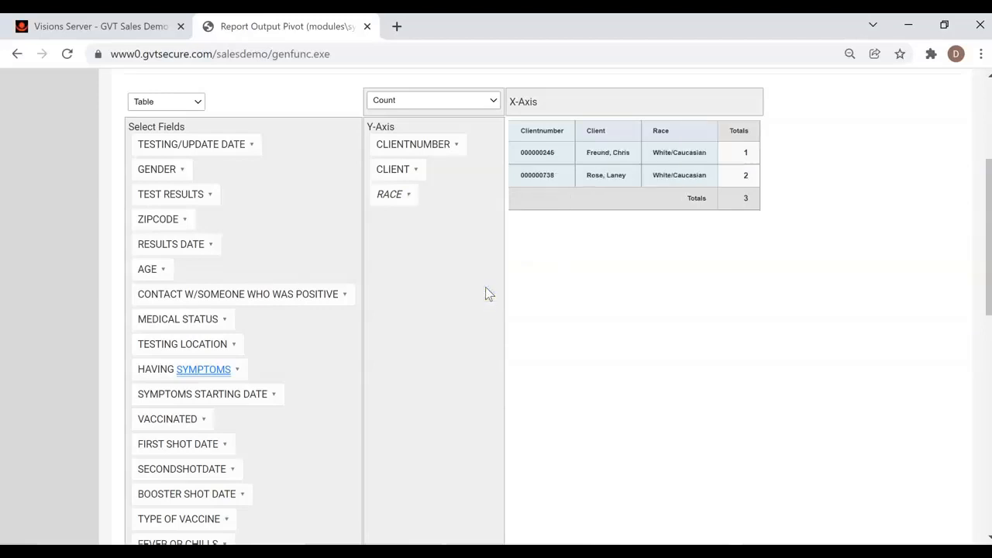
pyautogui.click(408, 194)
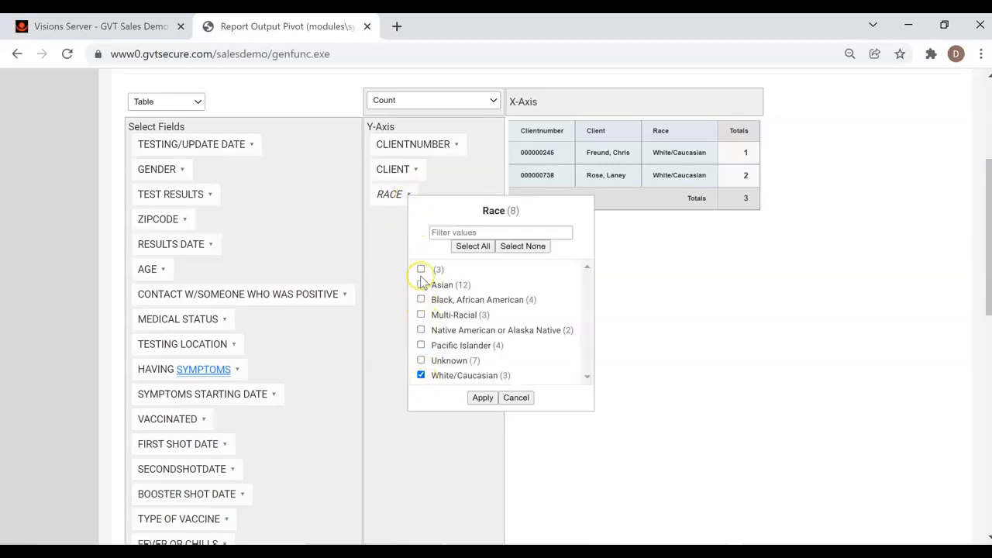
pyautogui.click(515, 397)
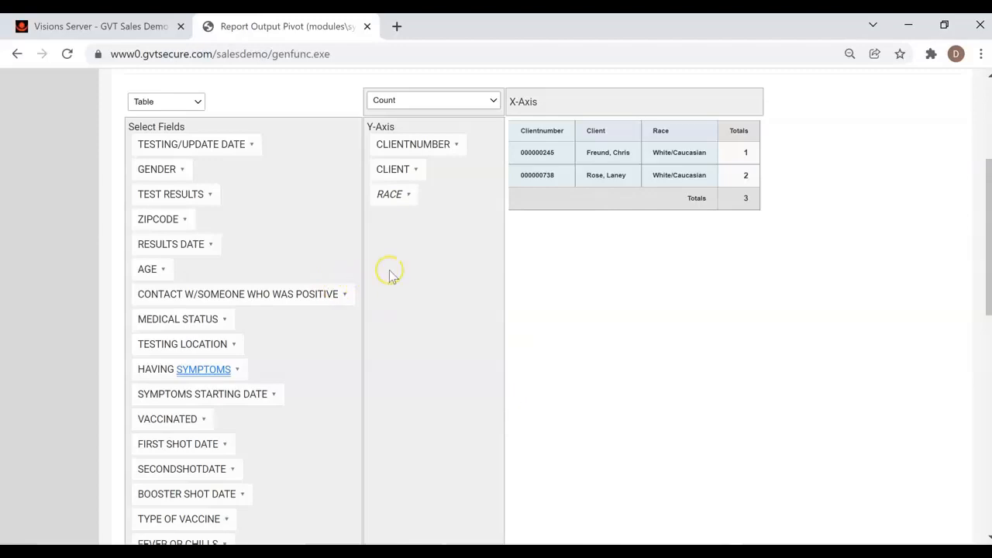
# Save the current pivot definition under the name "Test Report" without comments
pyautogui.scroll(3, 395, 268)
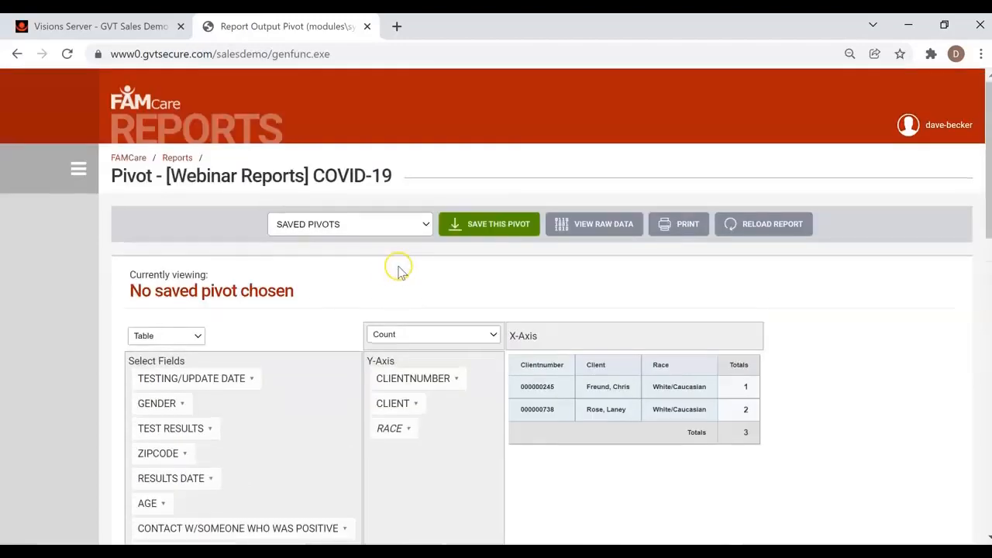
pyautogui.click(473, 225)
pyautogui.click(435, 262)
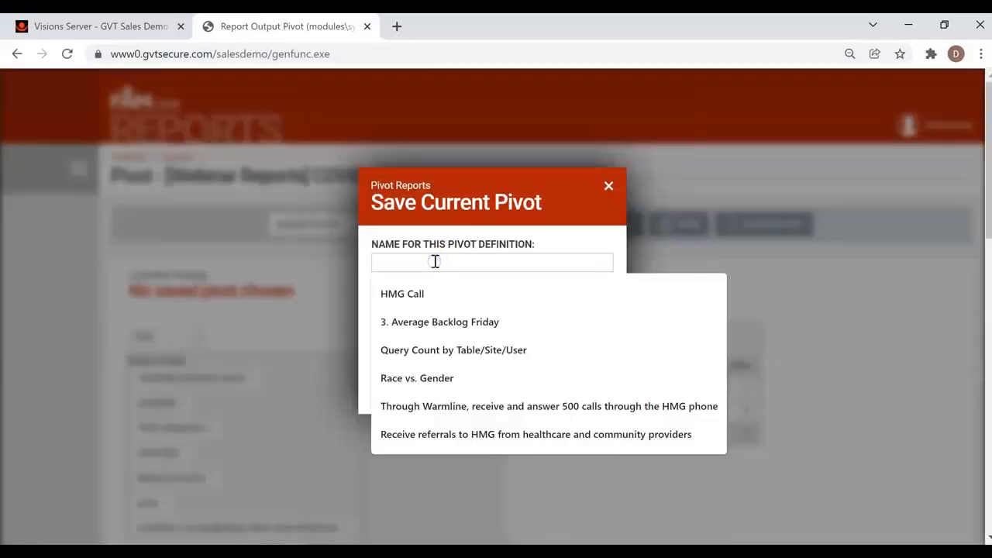
pyautogui.write('Test Re')
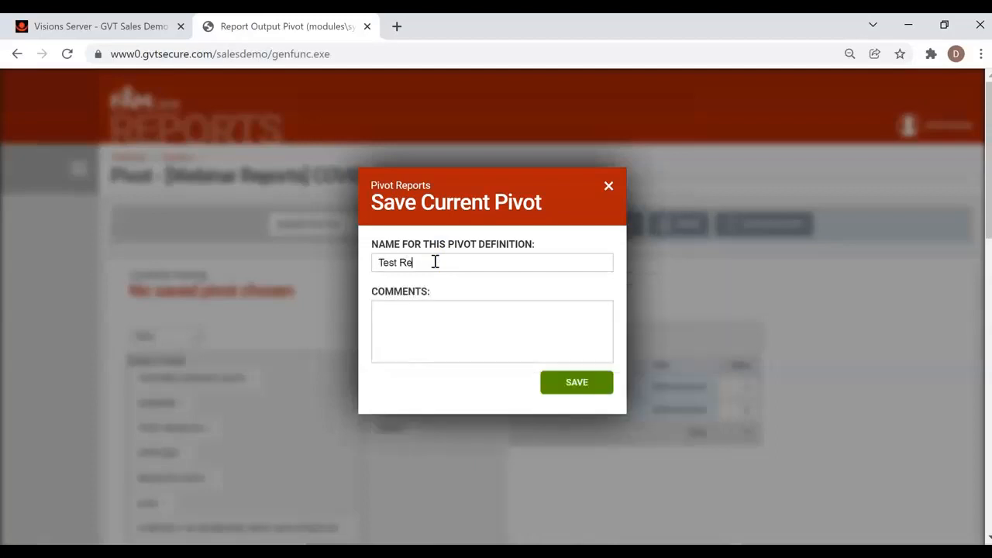
pyautogui.write('port')
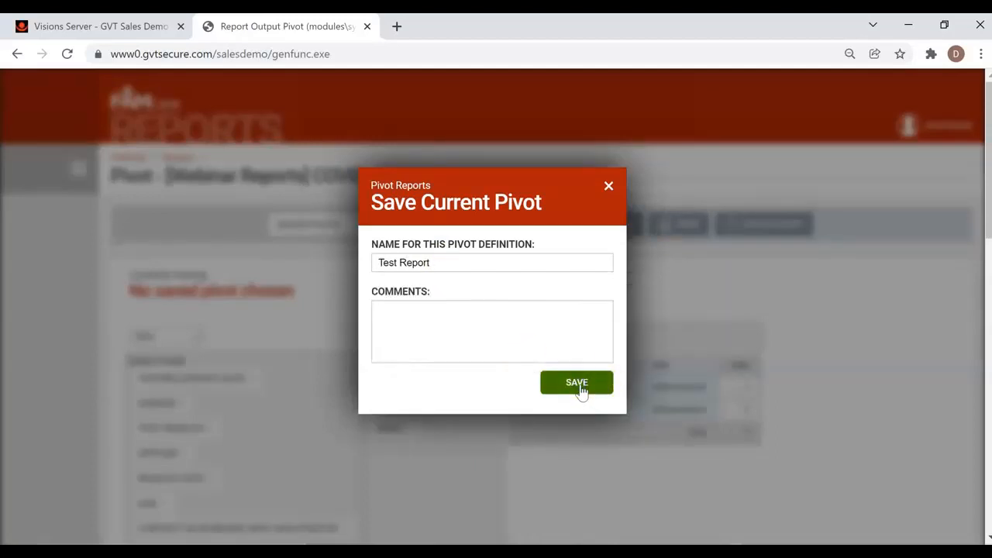
pyautogui.click(577, 383)
# Load the saved pivot Test Results by Gender and add AGE below TEST RESULTS on the Y-axis
pyautogui.click(367, 225)
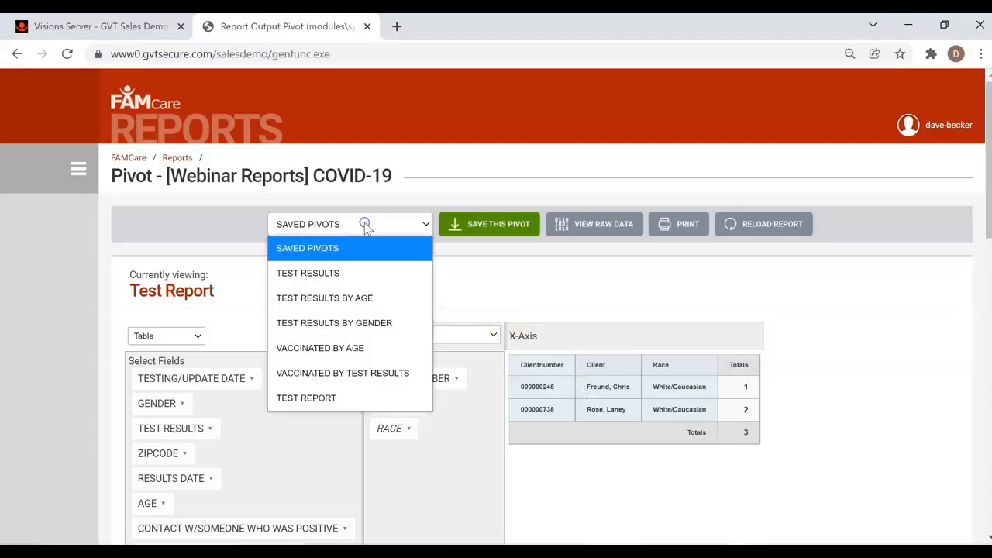
pyautogui.click(361, 323)
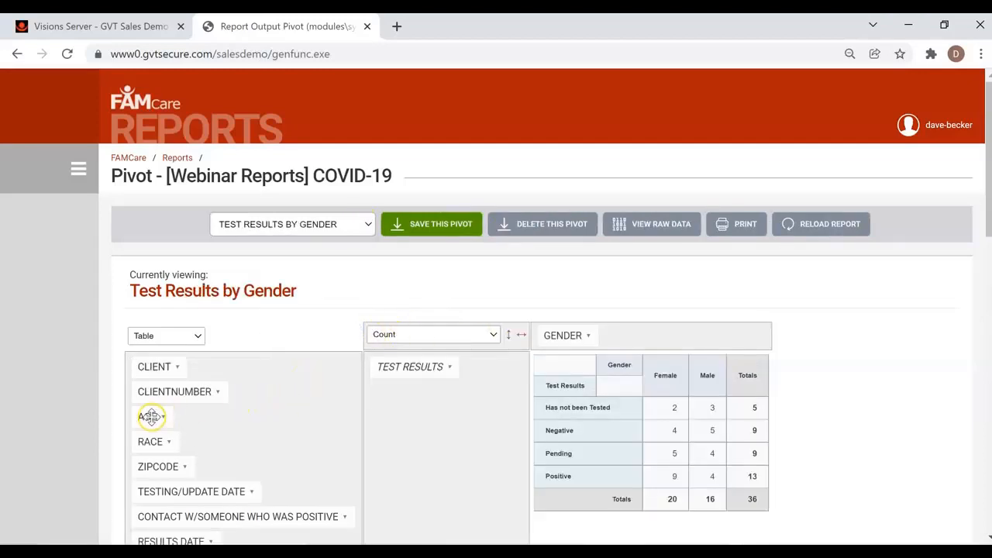
pyautogui.moveTo(153, 415); pyautogui.dragTo(391, 393)
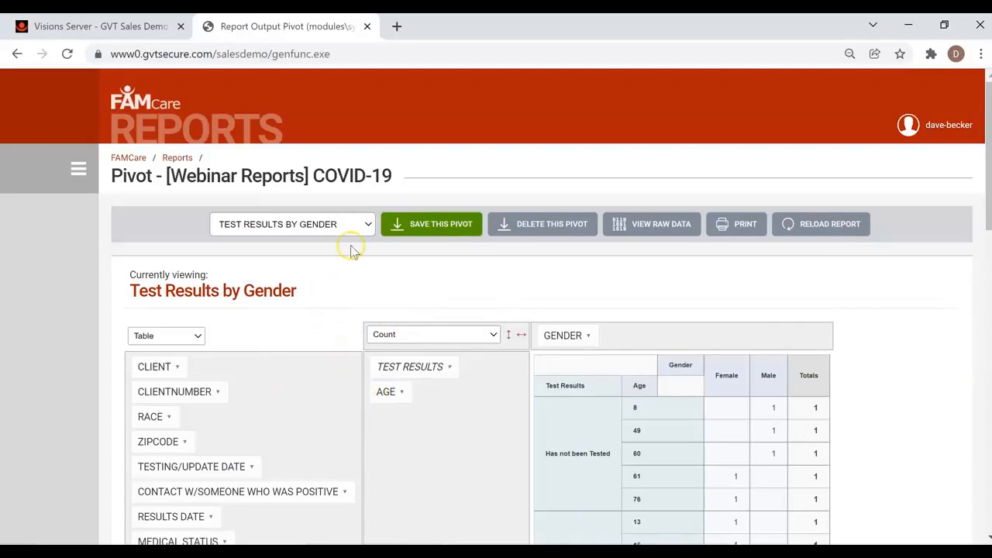
# View the options for saving the modified pivot as new or renaming the saved one, and leave without saving
pyautogui.click(435, 225)
pyautogui.click(447, 292)
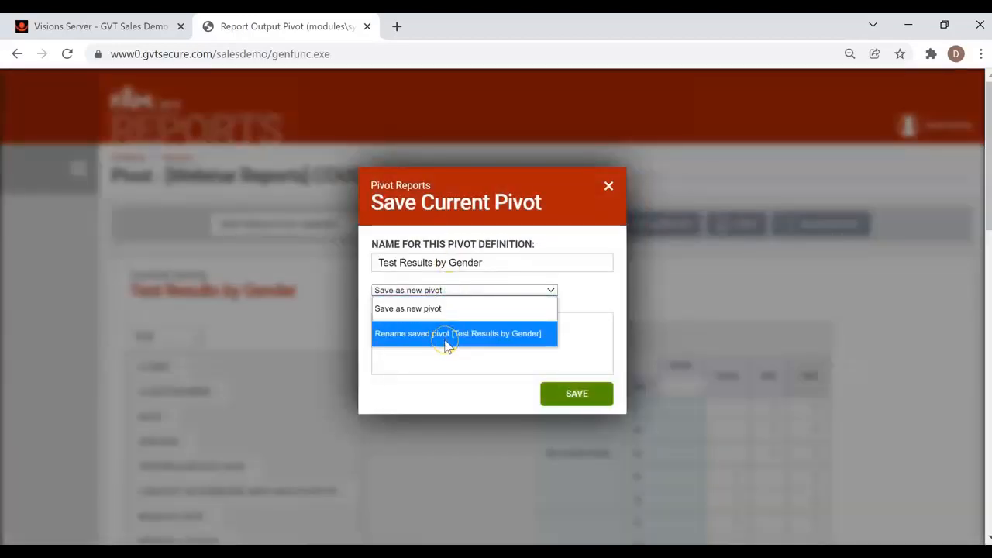
pyautogui.click(601, 189)
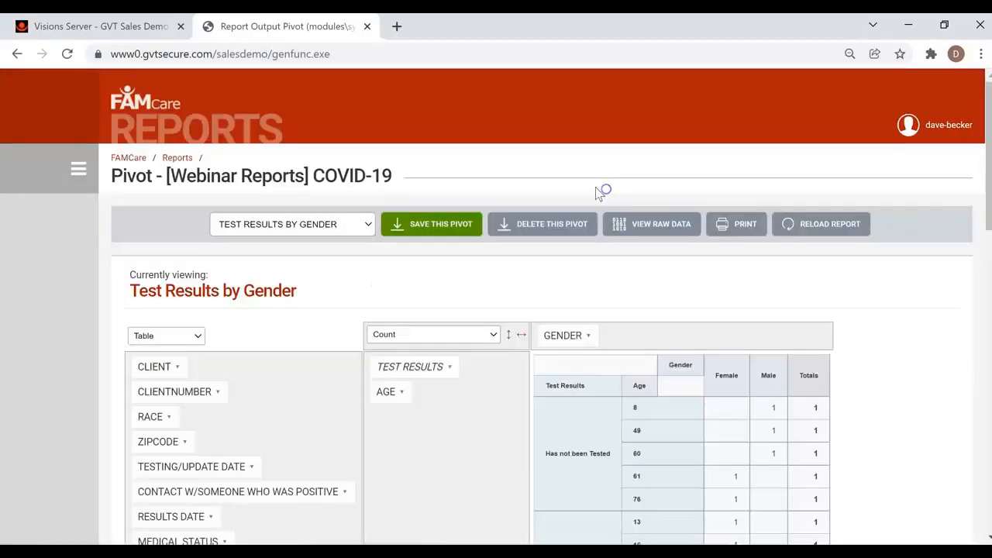
pyautogui.scroll(-2, 593, 345)
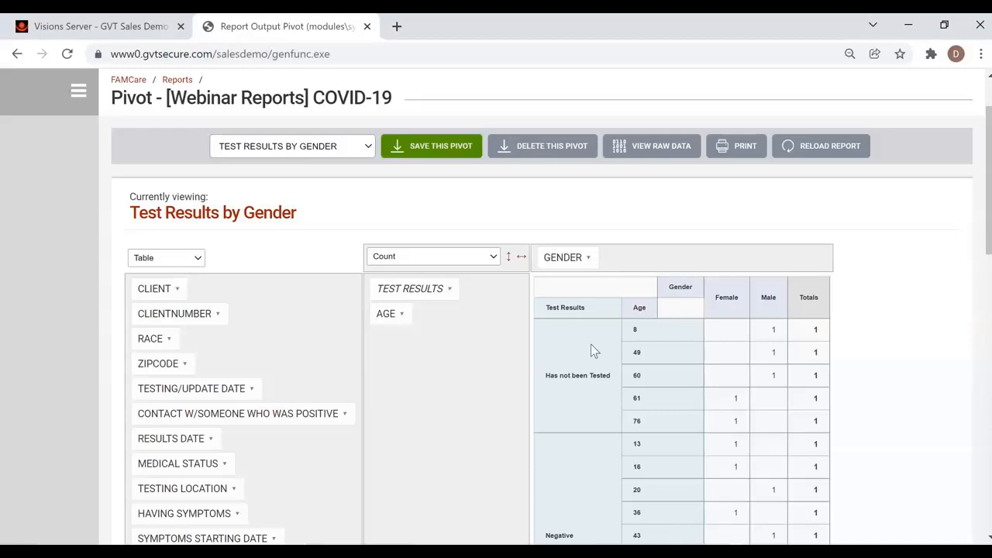
# Examine the total and the full list of aggregation types in the Evidence Based Practice pivot, keeping Count
pyautogui.click(148, 506)
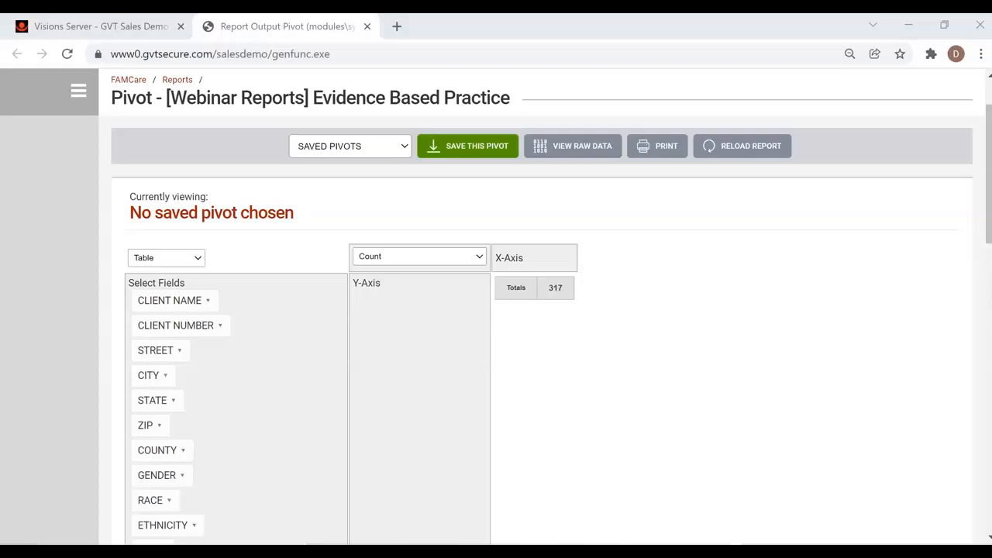
pyautogui.click(567, 290)
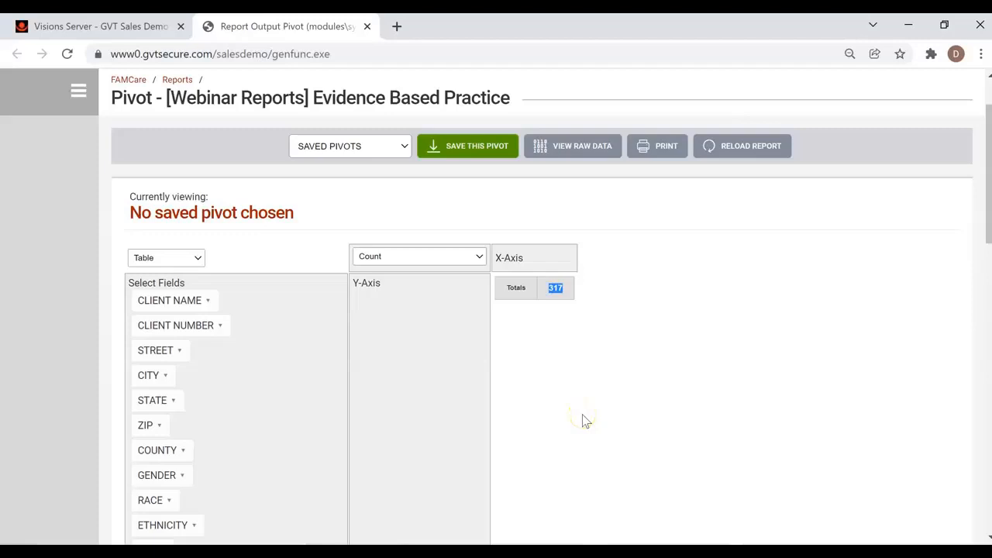
pyautogui.click(402, 256)
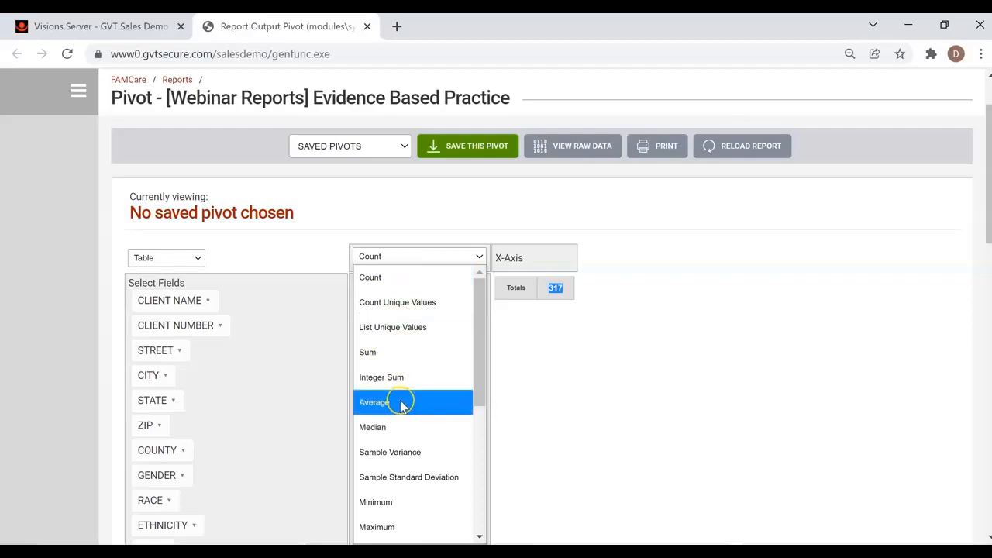
pyautogui.scroll(-5, 398, 435)
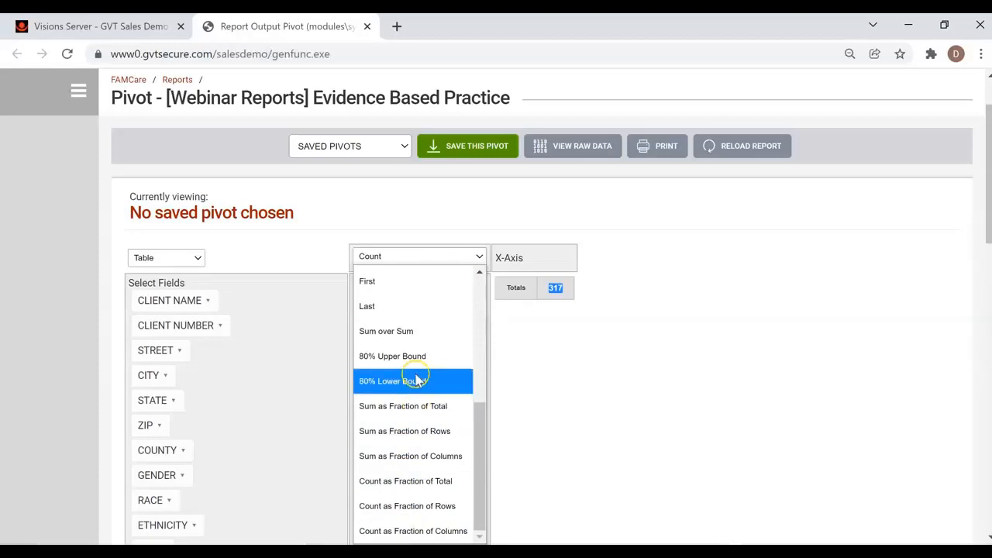
pyautogui.click(594, 384)
# Add CLIENT NAME to the Y-axis of the Evidence Based Practice pivot and look through the remaining available fields
pyautogui.scroll(-1, 626, 370)
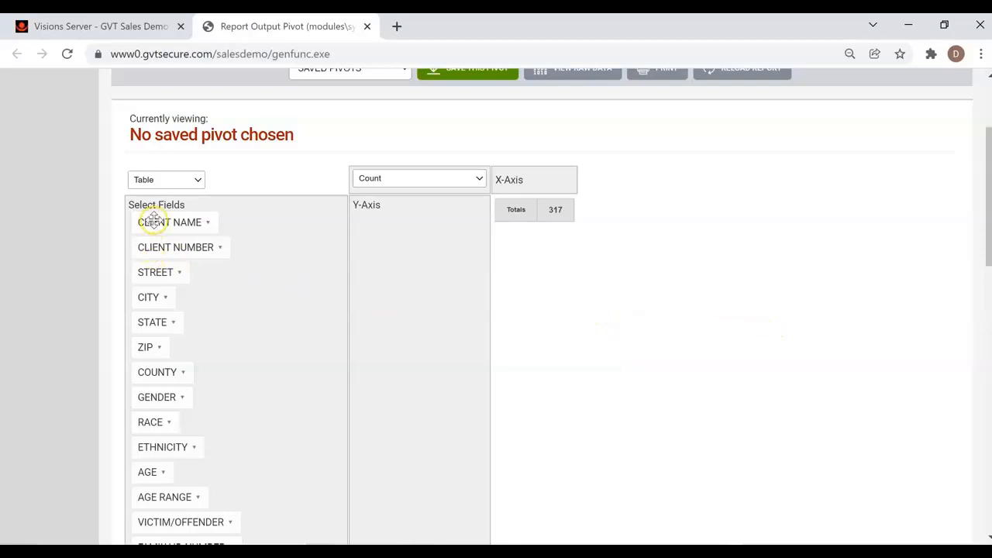
pyautogui.moveTo(153, 220); pyautogui.dragTo(381, 220)
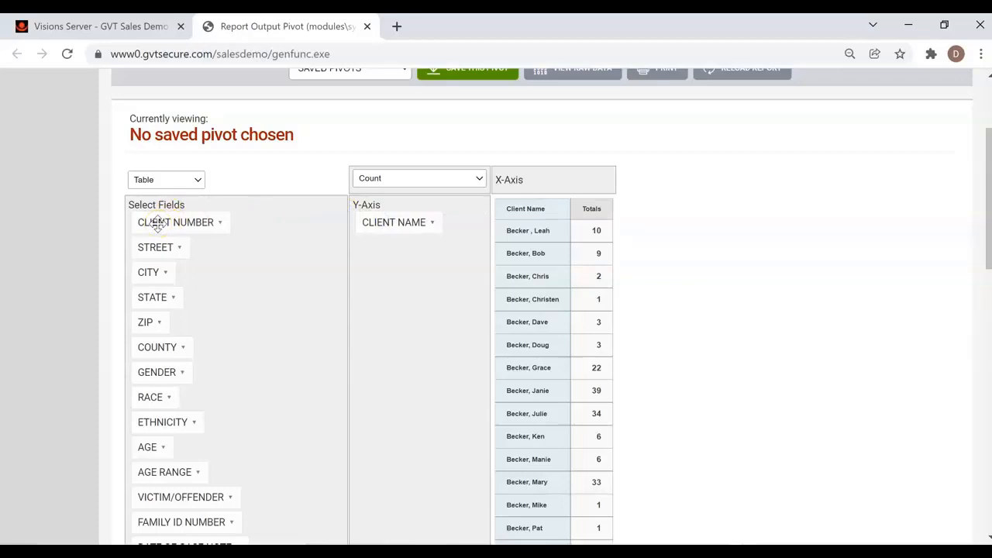
pyautogui.scroll(-5, 108, 329)
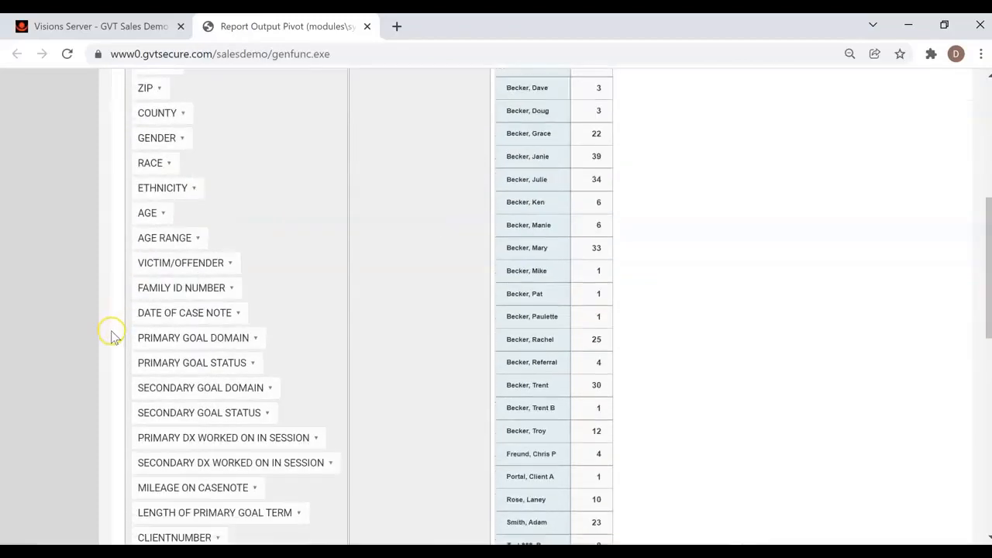
pyautogui.scroll(-4, 99, 341)
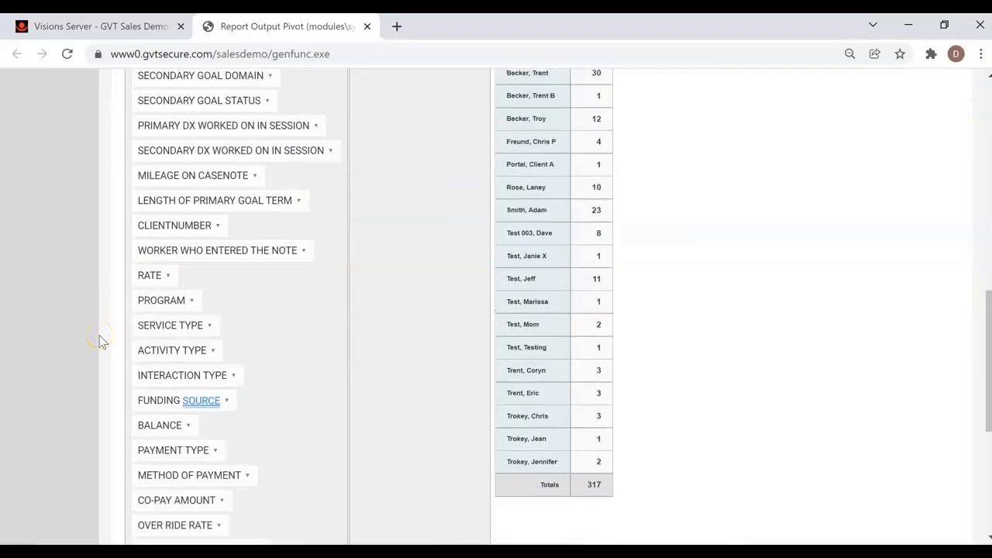
pyautogui.scroll(1, 95, 348)
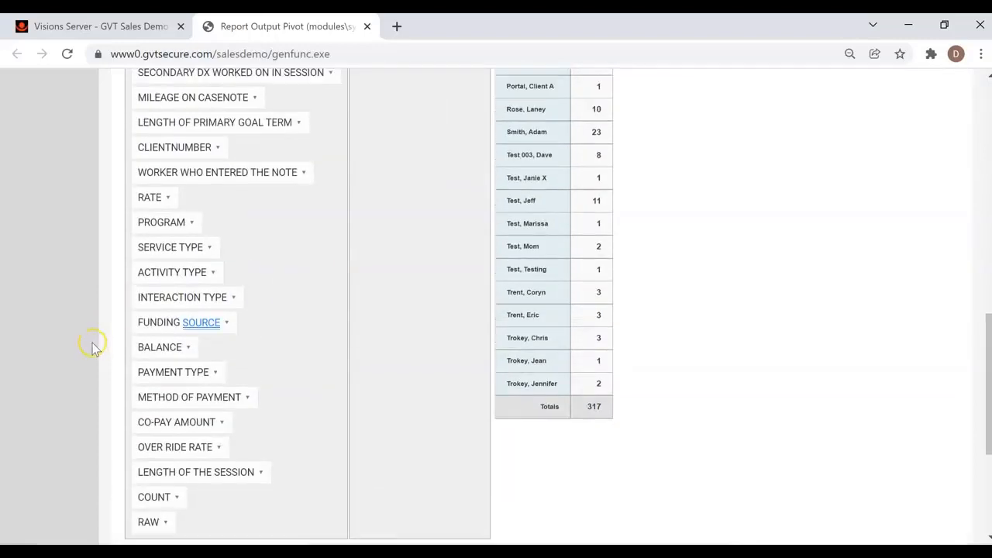
# Try the Heatmap display on the client name counts and switch the pivot back to Table
pyautogui.scroll(1, 89, 351)
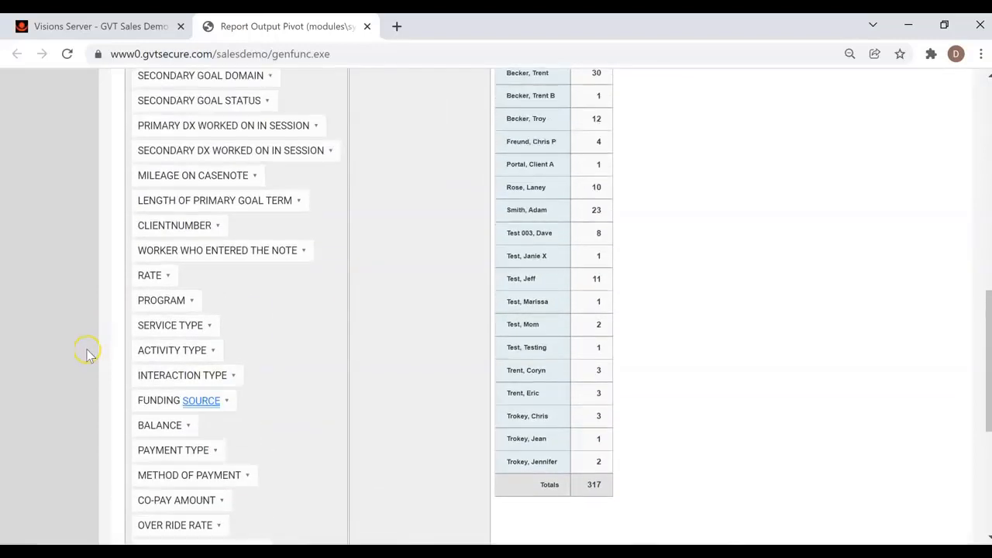
pyautogui.scroll(1, 86, 354)
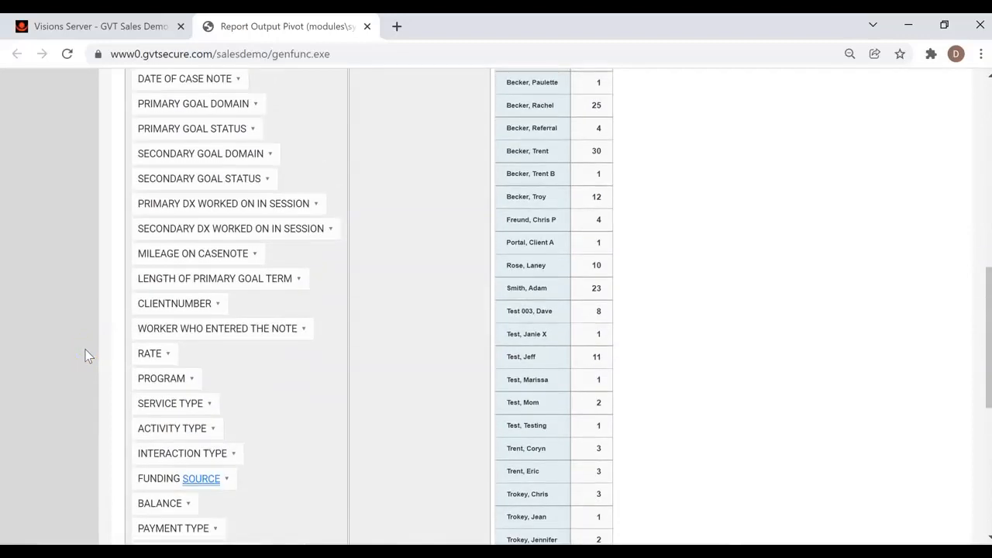
pyautogui.scroll(4, 87, 355)
pyautogui.scroll(1, 85, 355)
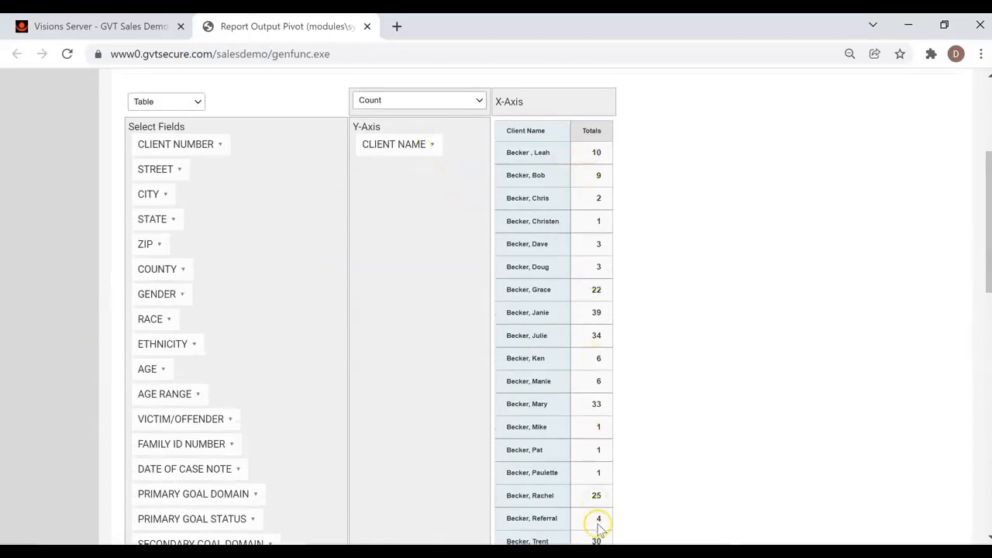
pyautogui.click(155, 102)
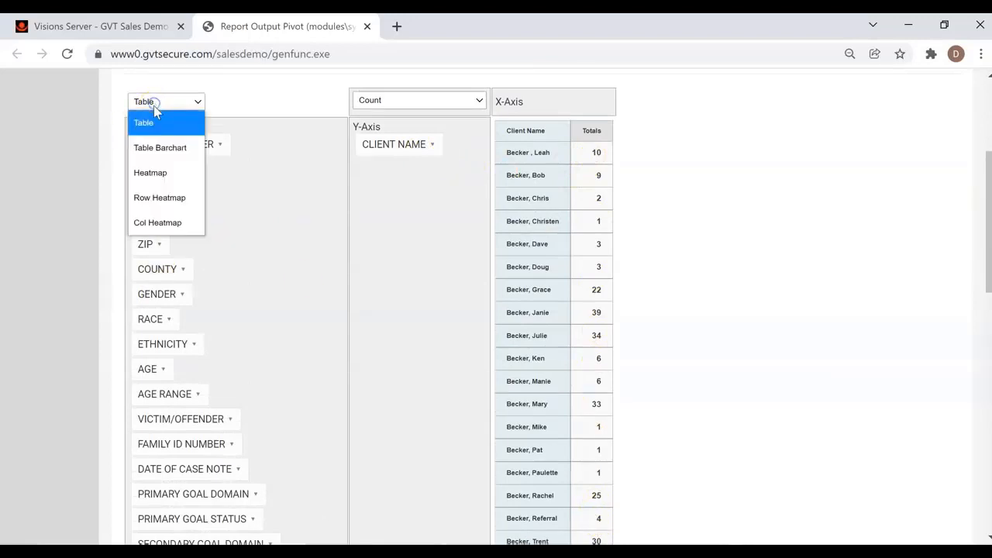
pyautogui.click(156, 170)
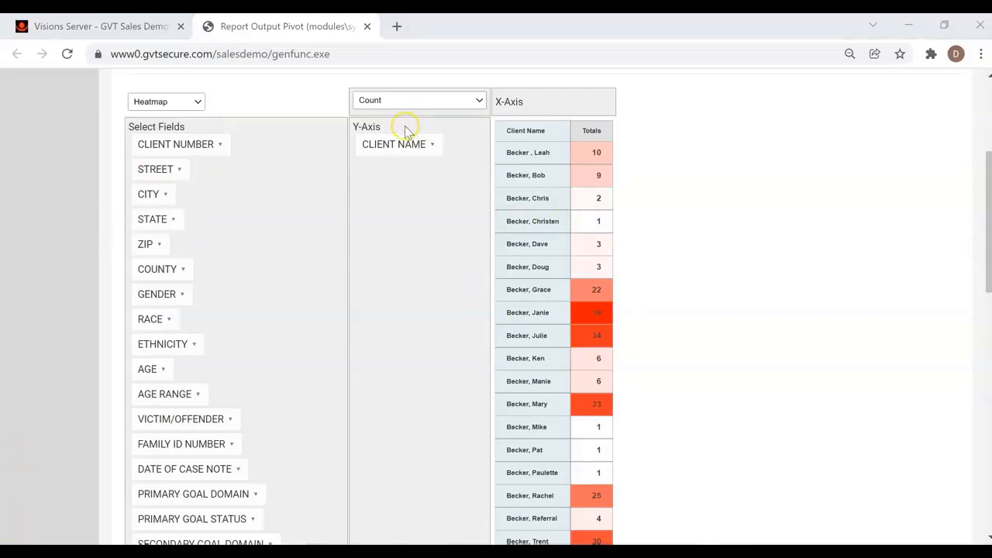
pyautogui.click(159, 101)
pyautogui.click(162, 124)
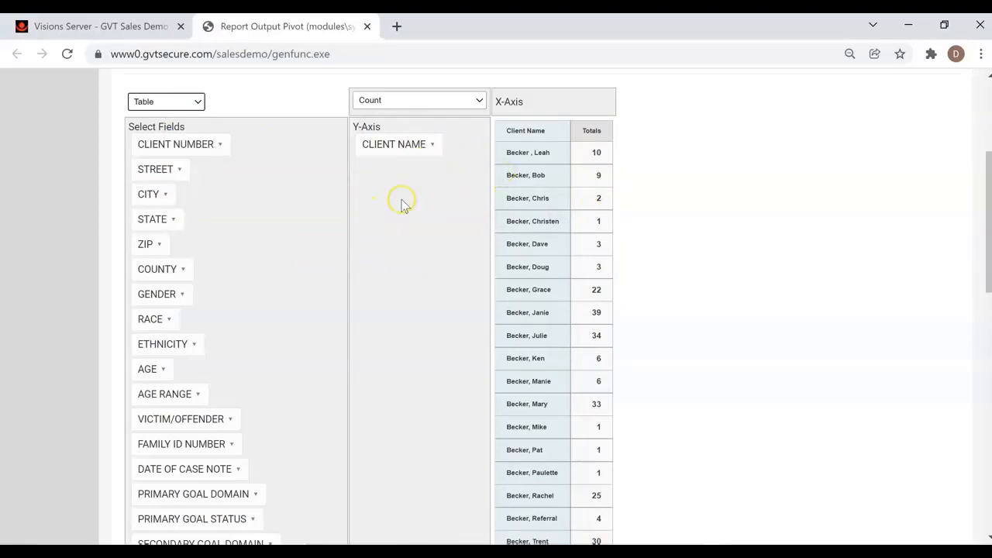
# Add LENGTH OF THE SESSION below CLIENT NAME on the Y-axis of the Evidence Based Practice pivot
pyautogui.scroll(-3, 246, 324)
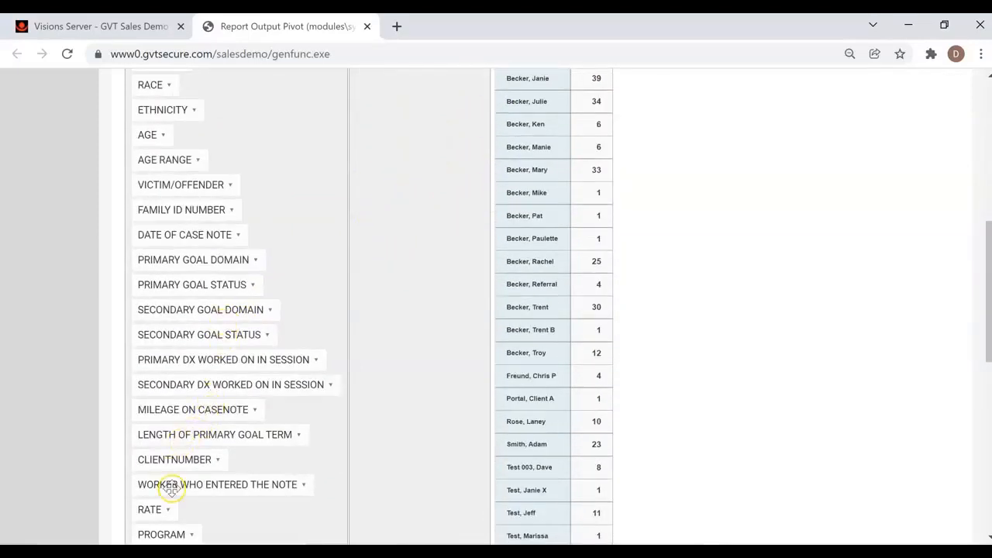
pyautogui.scroll(-1, 177, 412)
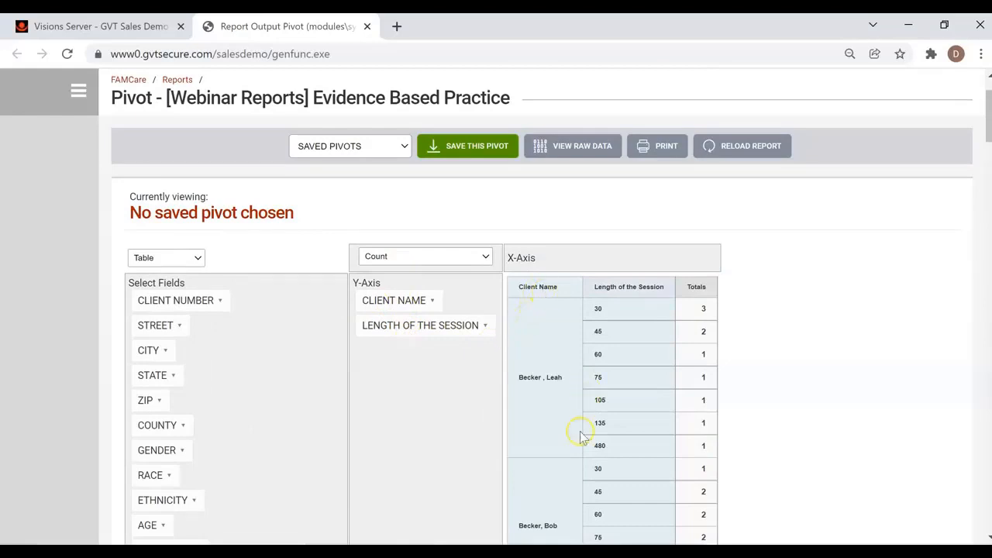
# Aggregate the pivot by Sum of Length of the Session and return LENGTH OF THE SESSION from the Y-axis to the available fields
pyautogui.click(403, 257)
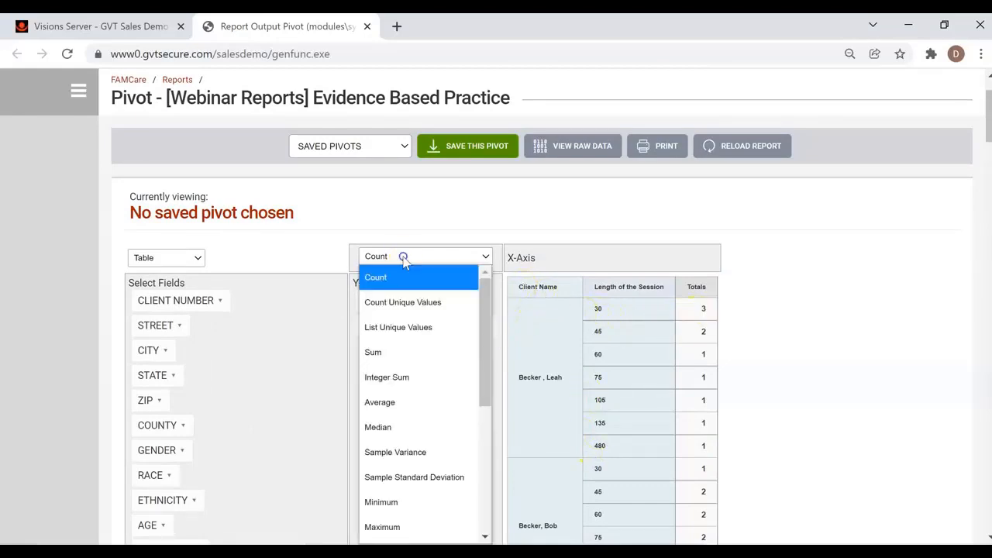
pyautogui.click(387, 353)
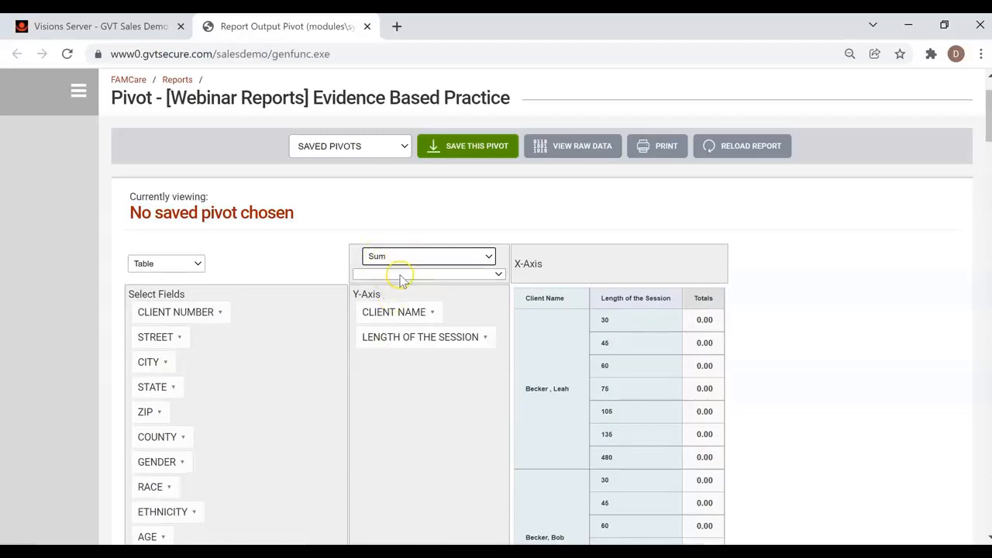
pyautogui.click(400, 274)
pyautogui.scroll(-5, 405, 427)
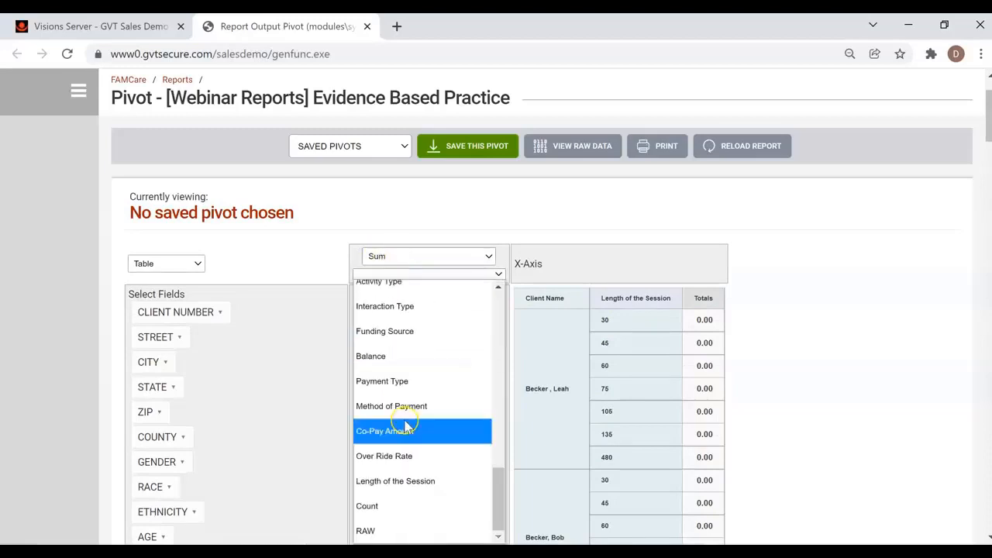
pyautogui.click(398, 478)
pyautogui.moveTo(399, 336); pyautogui.dragTo(186, 324)
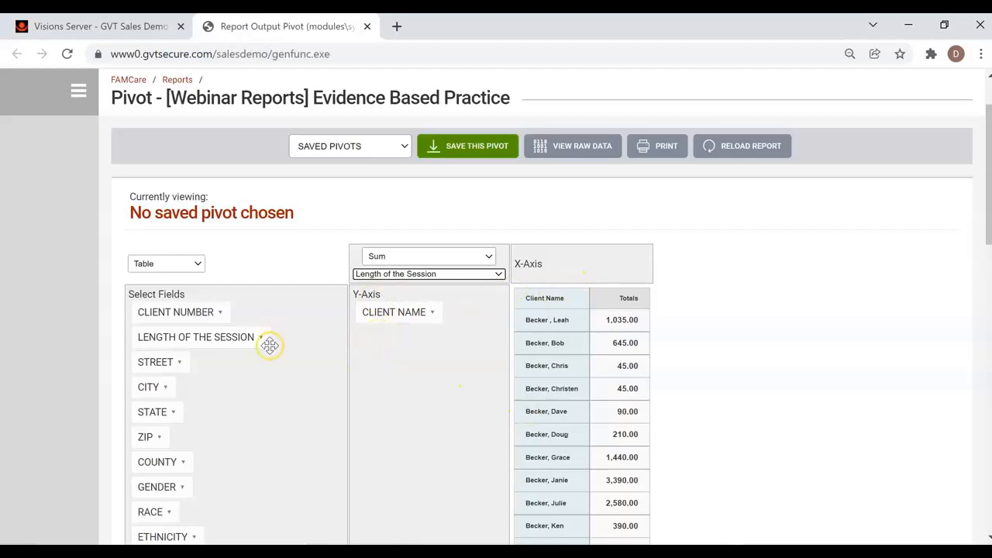
# Filter the pivot by CLIENT NUMBER, clearing all values and keeping only two clients selected
pyautogui.click(220, 312)
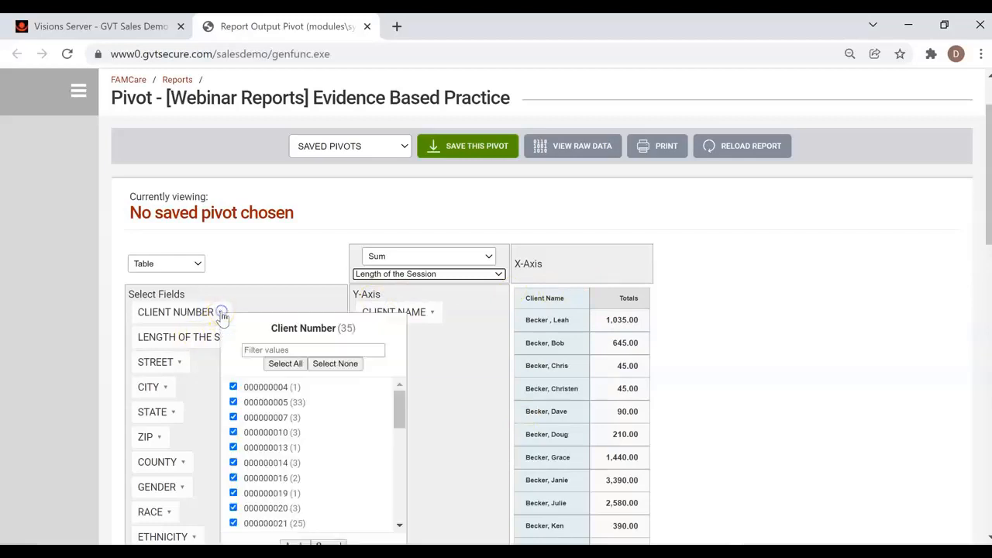
pyautogui.click(233, 402)
pyautogui.click(234, 417)
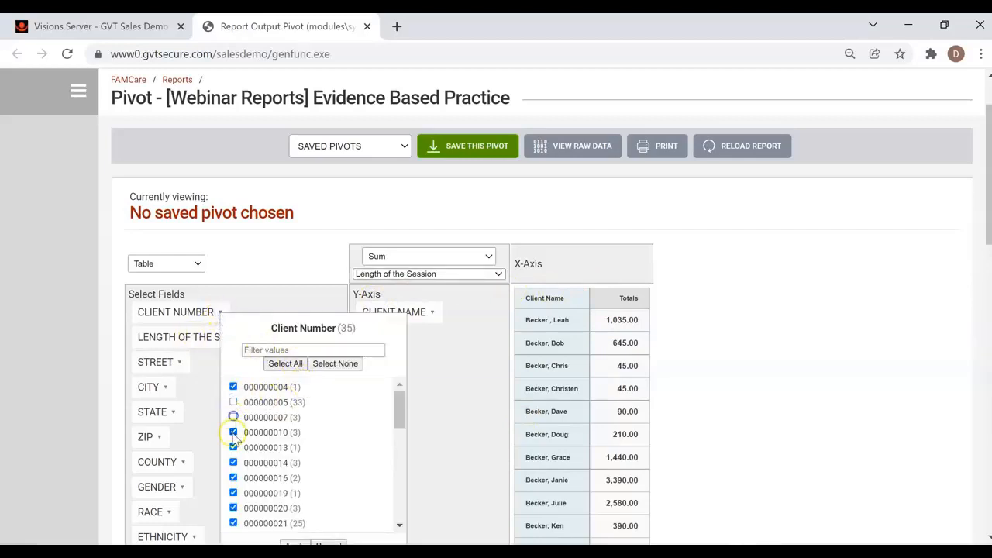
pyautogui.click(234, 477)
pyautogui.click(332, 366)
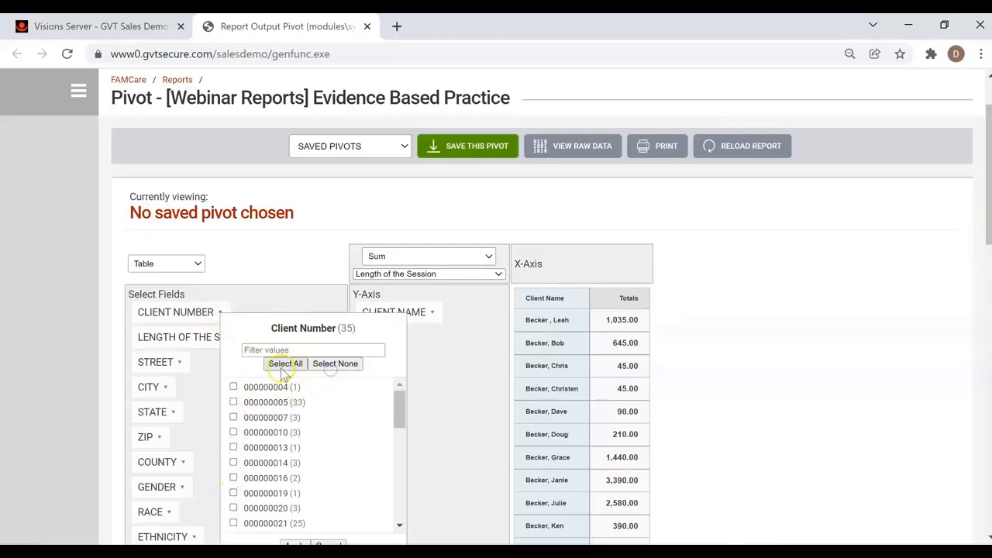
pyautogui.click(234, 401)
pyautogui.scroll(-2, 271, 442)
pyautogui.scroll(-1, 542, 372)
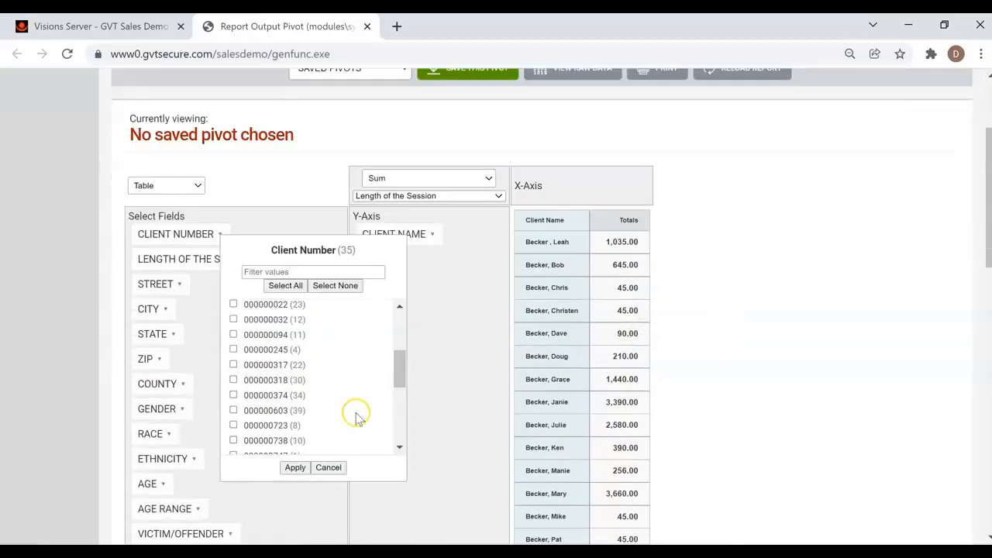
pyautogui.click(294, 467)
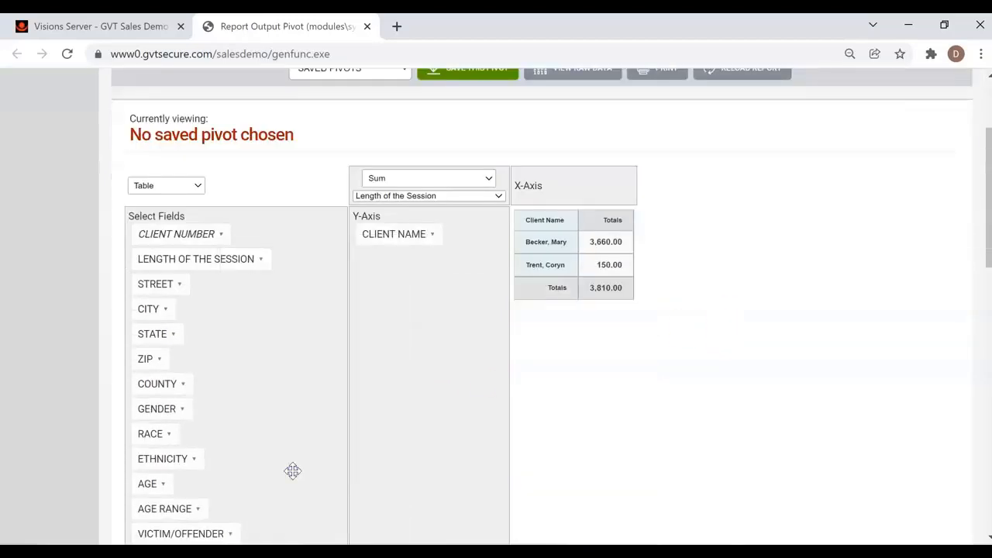
# Reselect all values in the CLIENT NUMBER filter and apply it
pyautogui.click(222, 236)
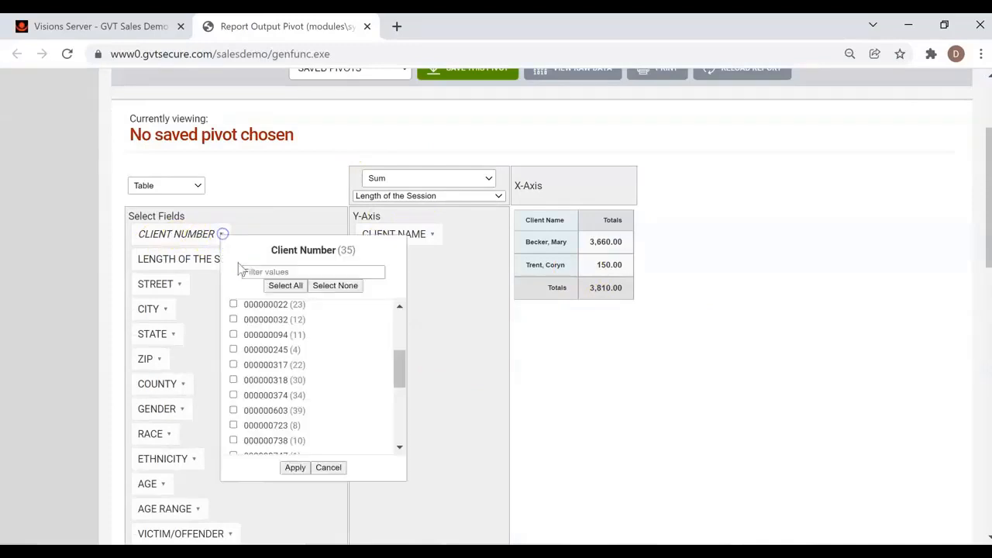
pyautogui.click(298, 468)
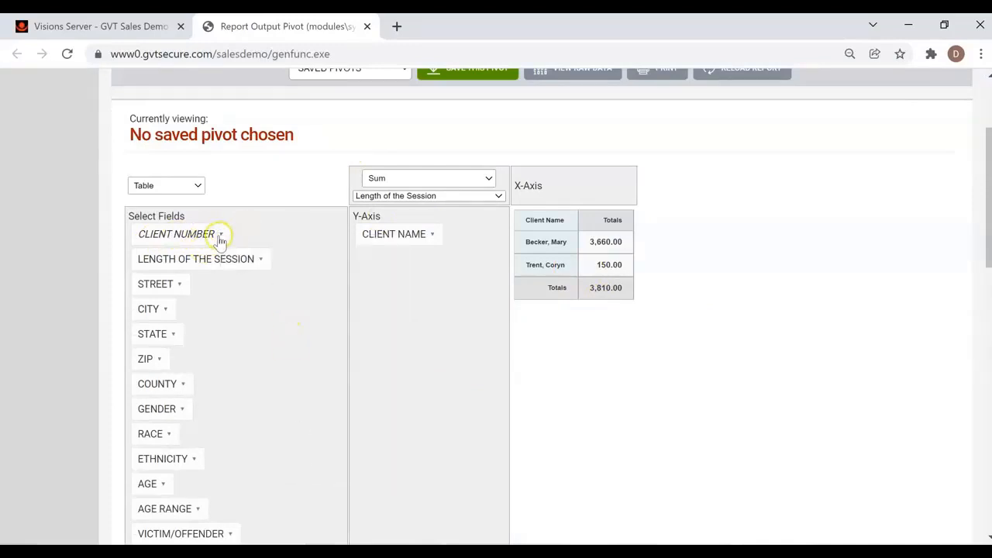
pyautogui.click(220, 237)
pyautogui.click(285, 285)
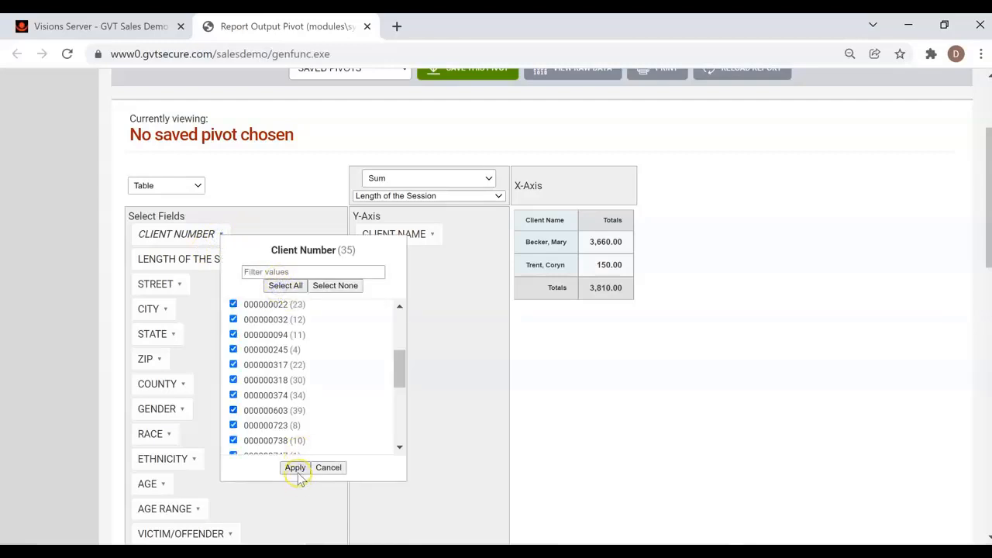
pyautogui.click(293, 468)
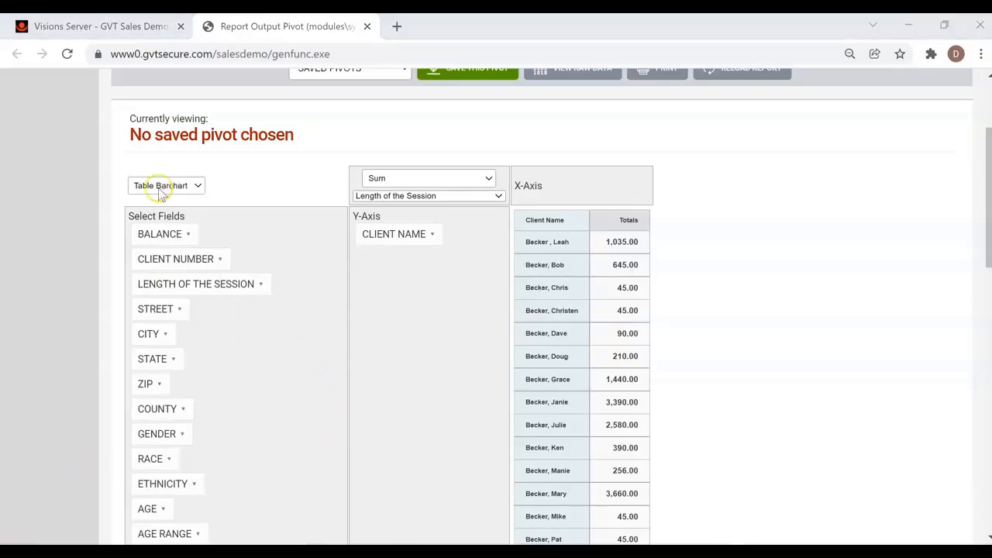
# Set the pivot display back to Table and look through the available display types
pyautogui.click(155, 186)
pyautogui.click(144, 207)
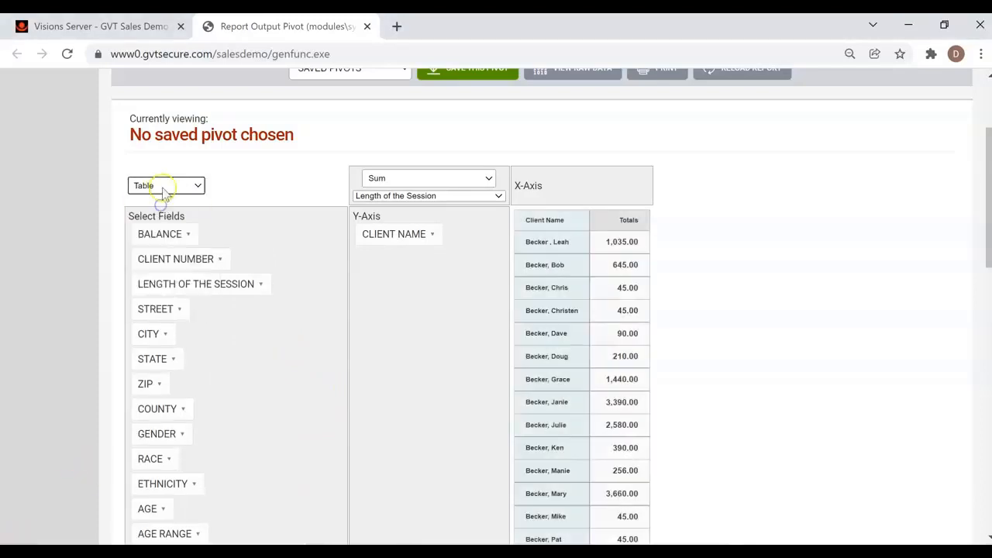
pyautogui.click(162, 185)
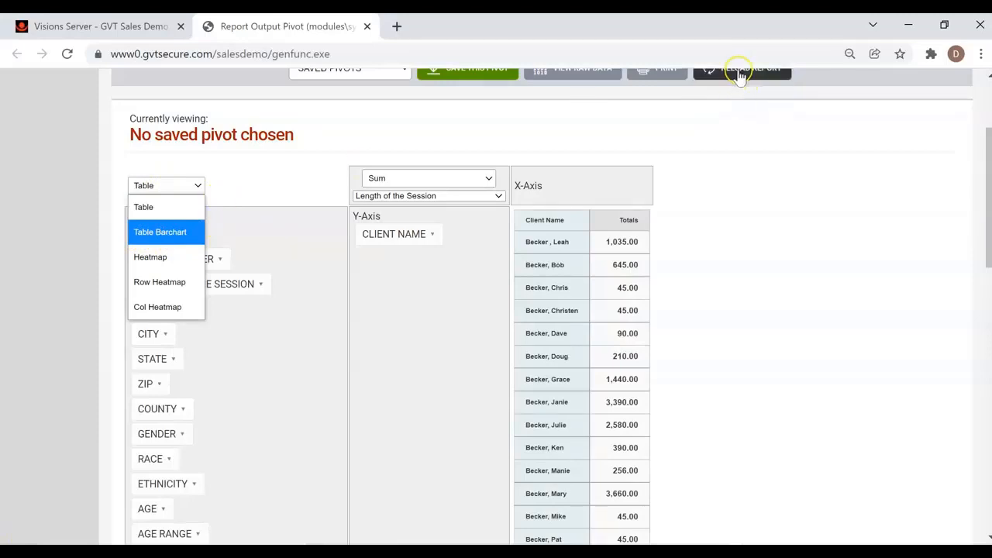
pyautogui.click(794, 209)
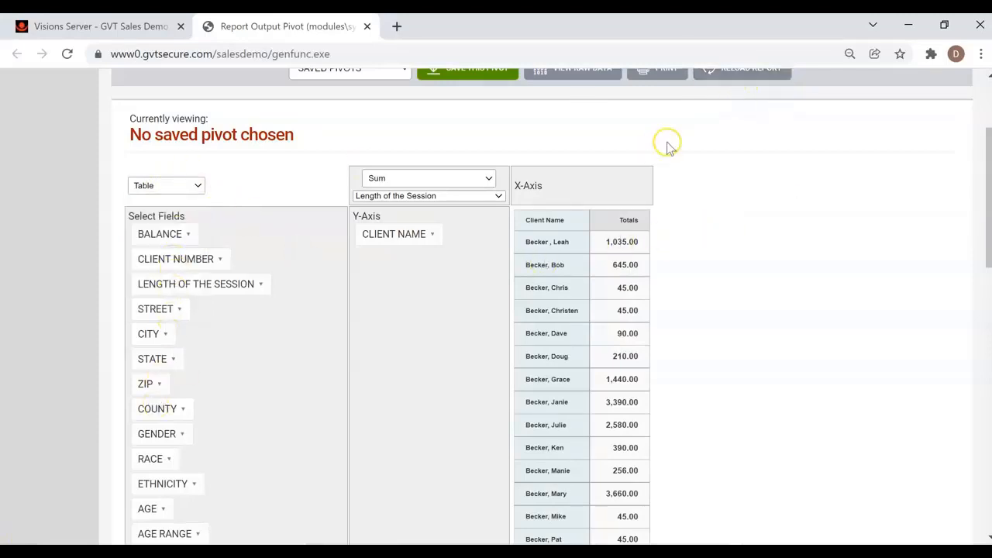
# Reload the Evidence Based Practice report and add CLIENT NAME to the Y-axis
pyautogui.click(750, 78)
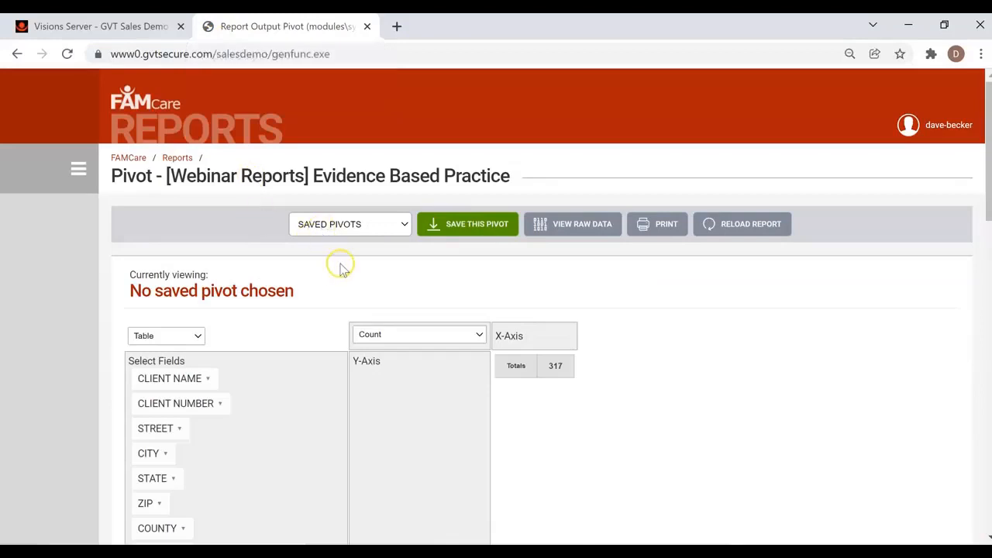
pyautogui.scroll(-1, 261, 328)
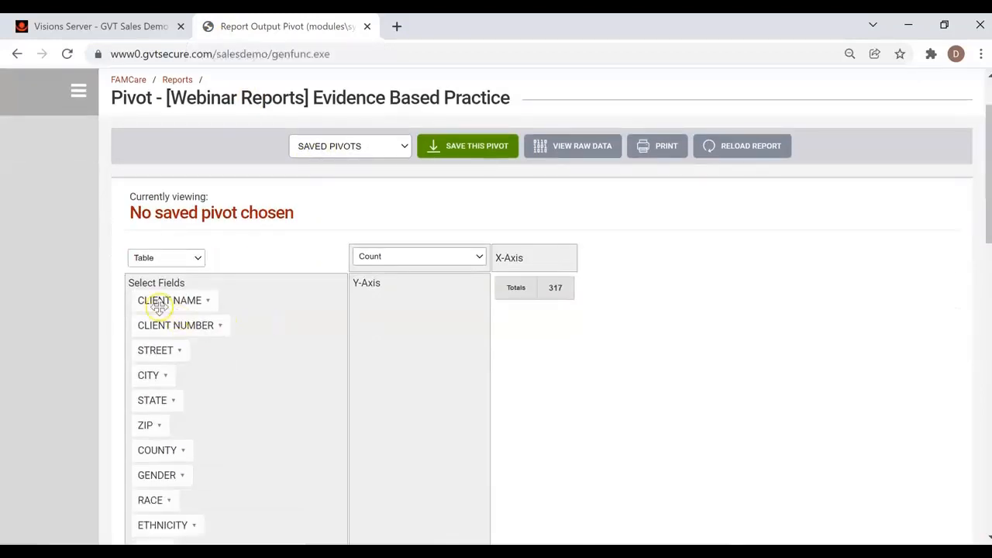
pyautogui.moveTo(159, 307); pyautogui.dragTo(375, 307)
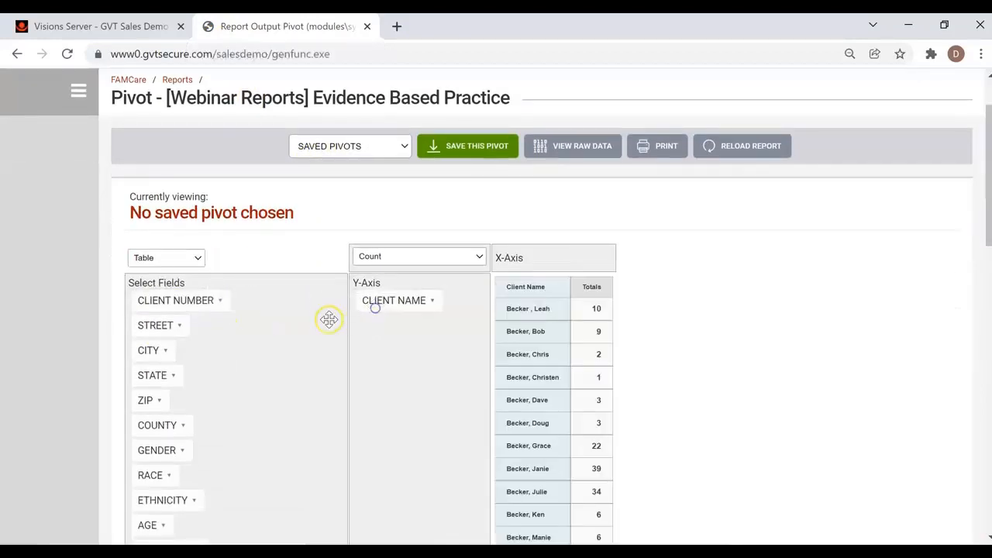
# Add BALANCE below CLIENT NAME on the Y-axis and move it to the X-axis
pyautogui.scroll(-6, 104, 373)
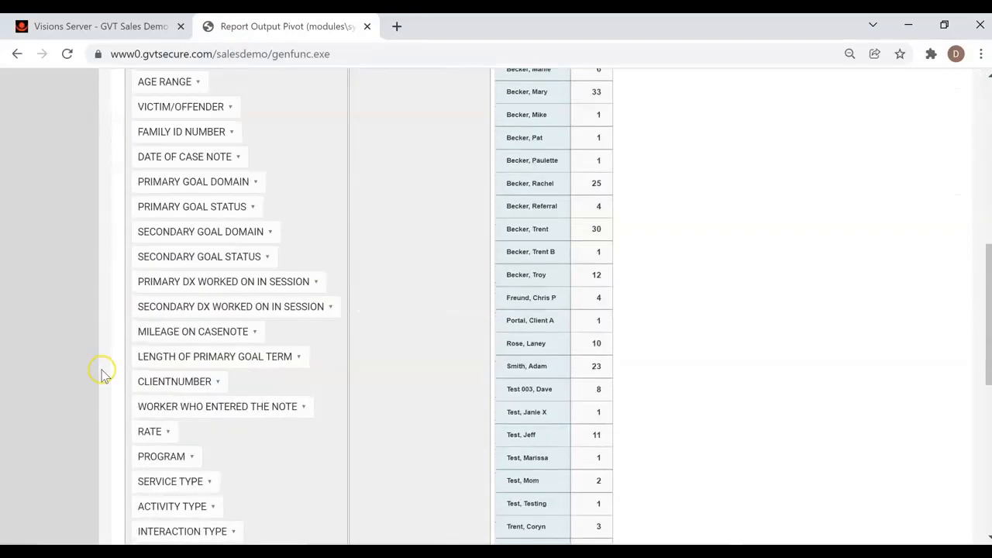
pyautogui.scroll(-1, 105, 397)
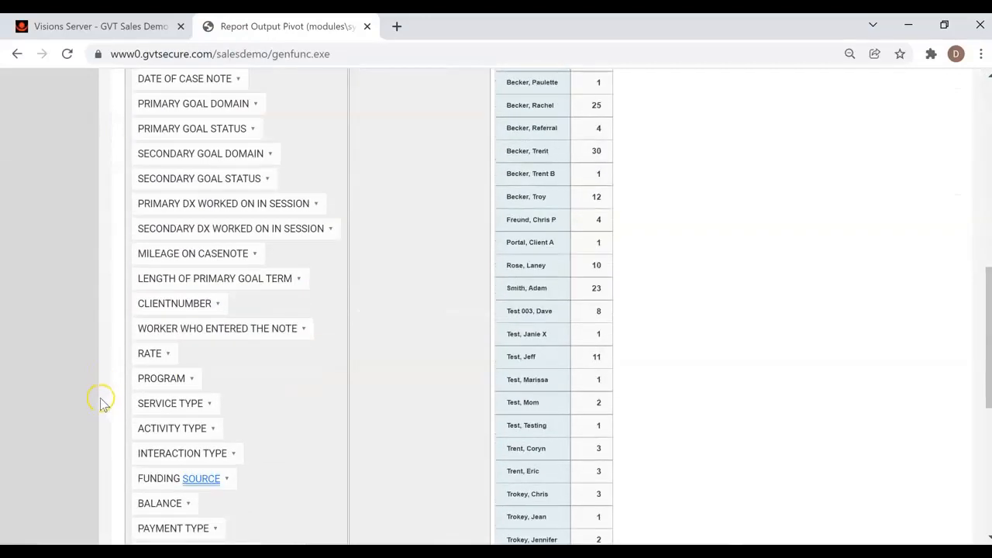
pyautogui.moveTo(155, 503); pyautogui.dragTo(401, 337)
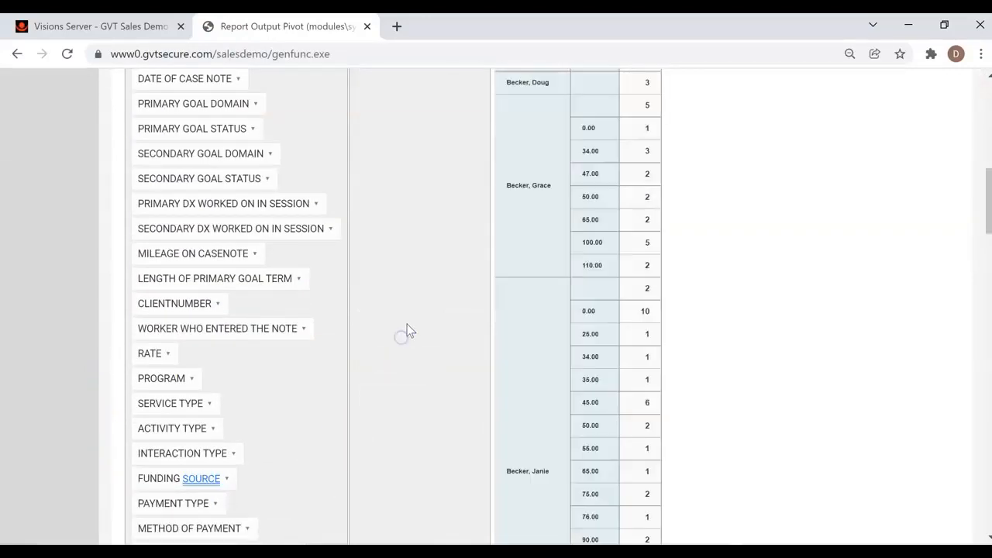
pyautogui.scroll(4, 398, 287)
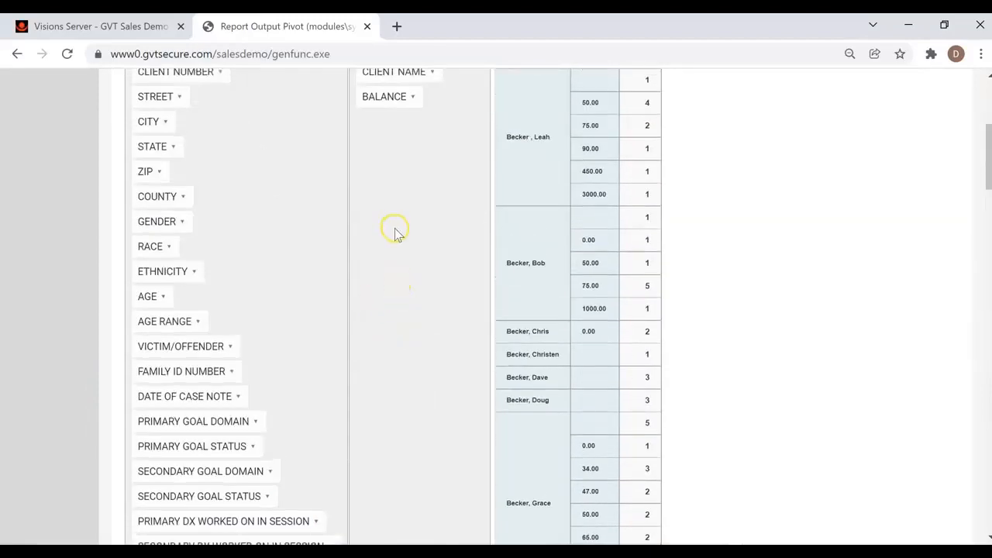
pyautogui.scroll(2, 395, 232)
pyautogui.moveTo(380, 248); pyautogui.dragTo(568, 195)
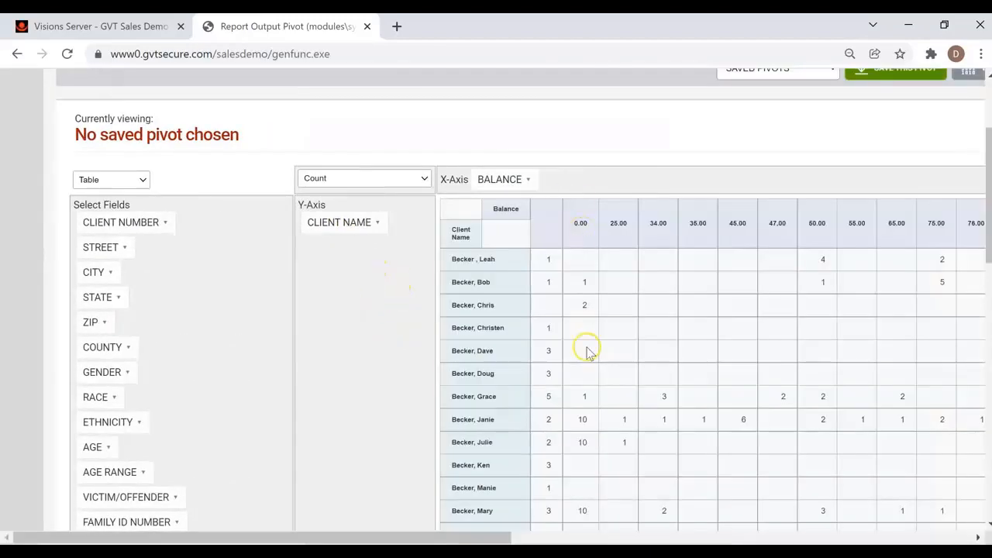
# Look across the balance columns and display the client-by-balance pivot as a Table Barchart
pyautogui.moveTo(501, 537); pyautogui.dragTo(570, 537)
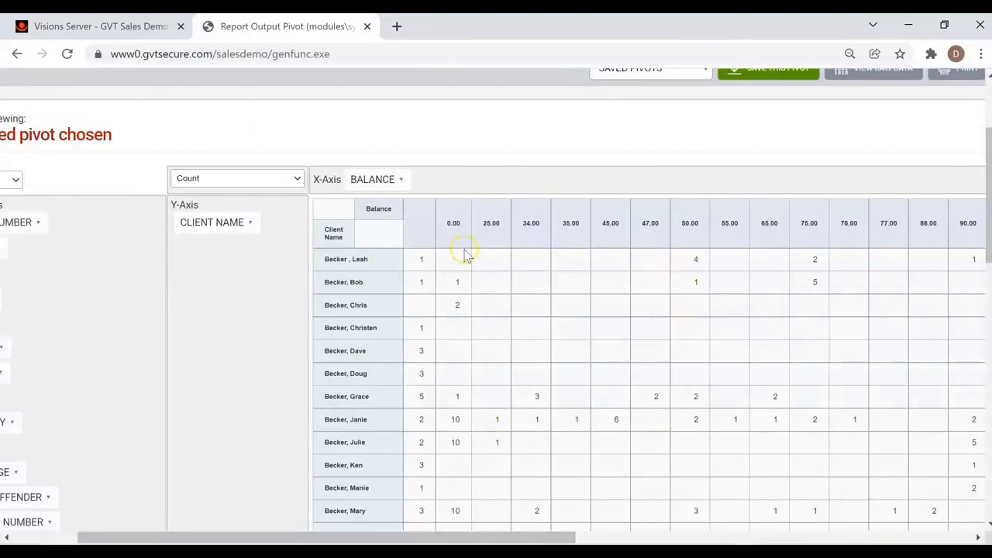
pyautogui.moveTo(424, 537); pyautogui.dragTo(361, 537)
pyautogui.click(107, 181)
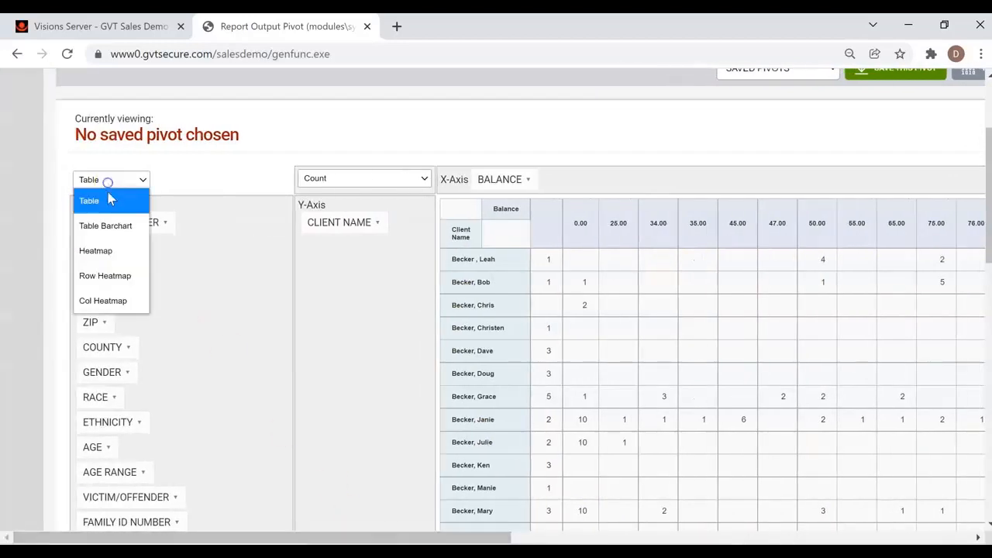
pyautogui.click(107, 224)
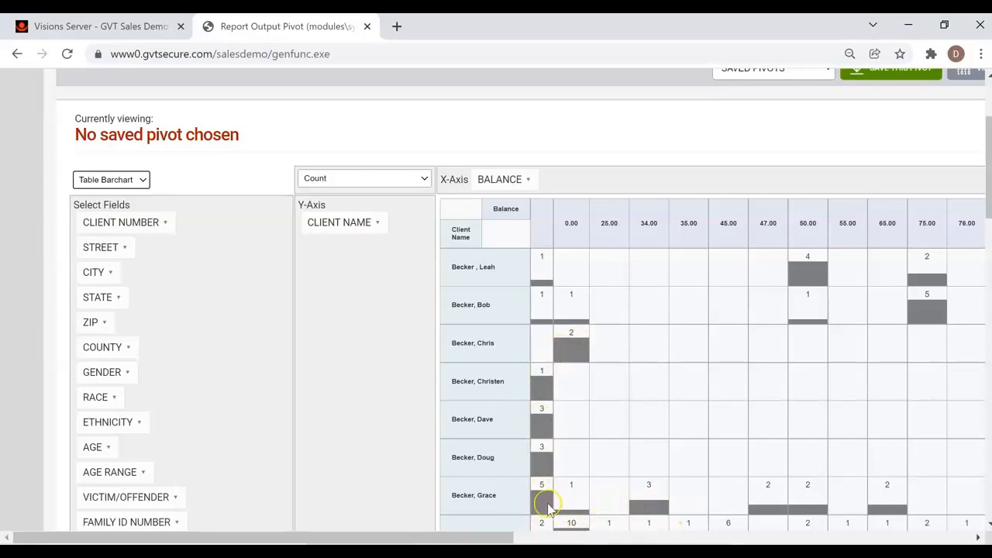
# Display the client-by-balance pivot as a Row Heatmap and look across its balance columns
pyautogui.click(99, 183)
pyautogui.click(108, 277)
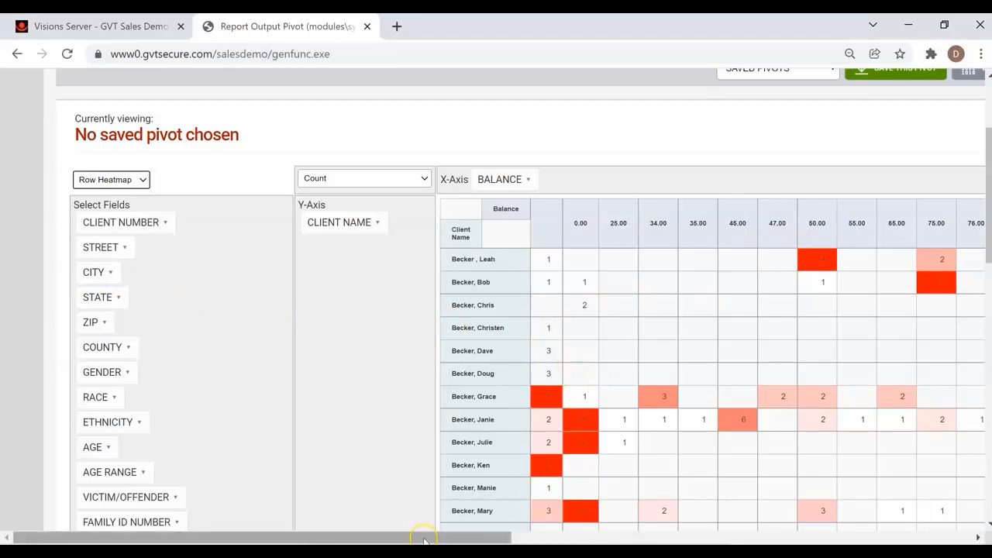
pyautogui.moveTo(428, 537); pyautogui.dragTo(556, 538)
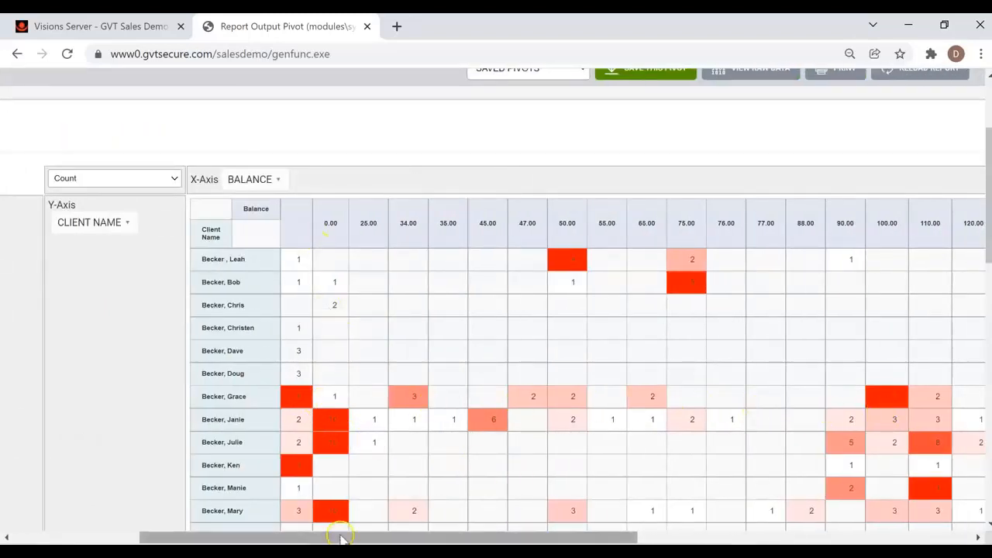
pyautogui.moveTo(343, 535); pyautogui.dragTo(150, 534)
# Display the client-by-balance pivot as a Col Heatmap and look through its client rows
pyautogui.click(93, 180)
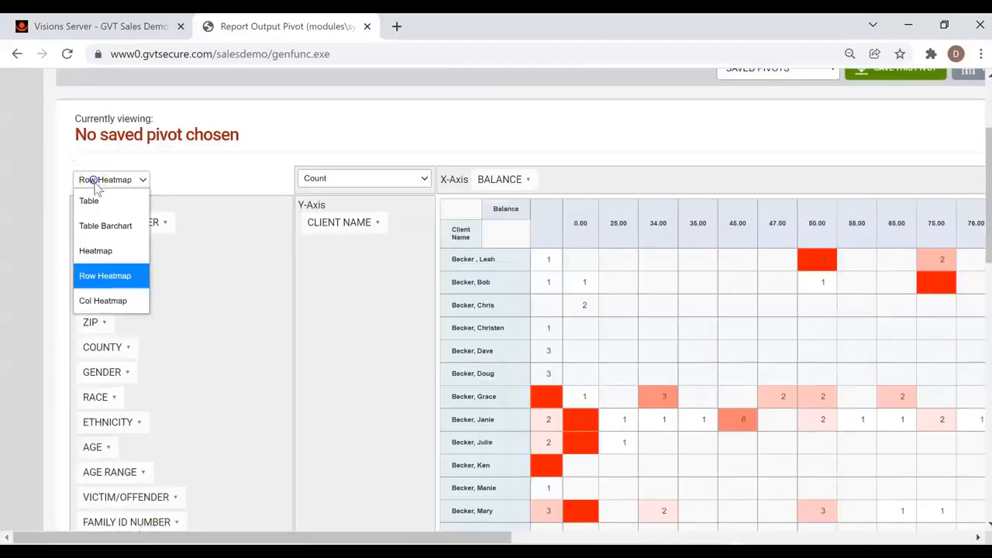
pyautogui.click(97, 301)
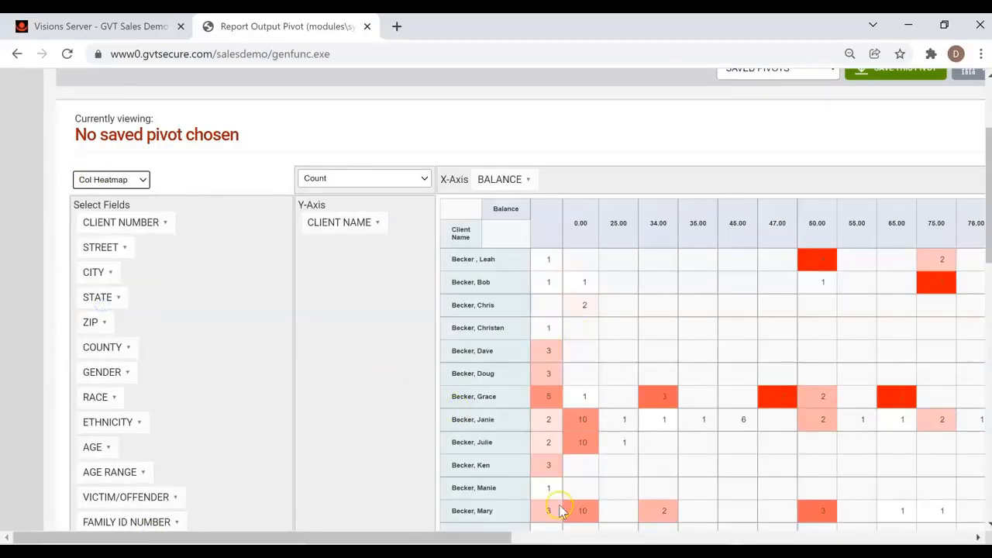
pyautogui.scroll(-5, 568, 465)
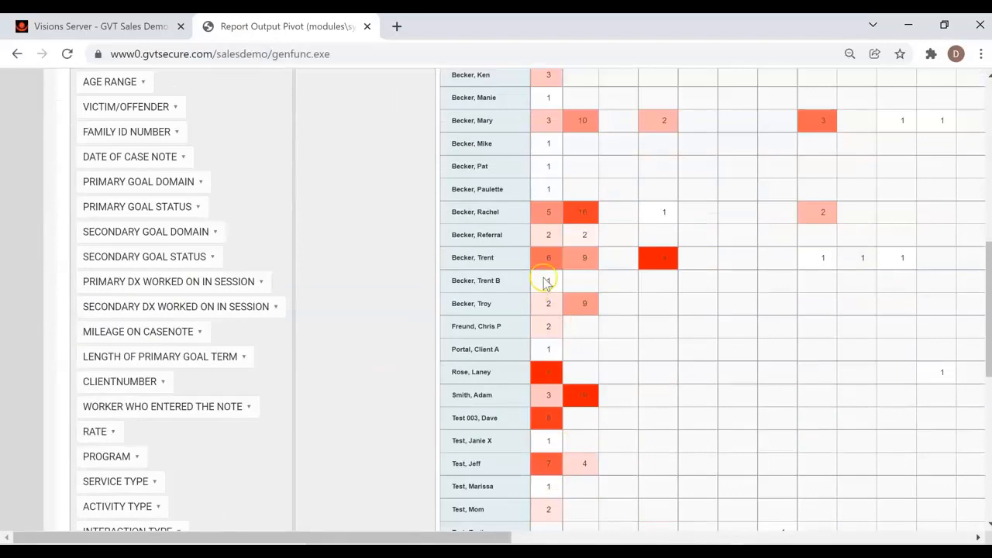
pyautogui.scroll(6, 543, 281)
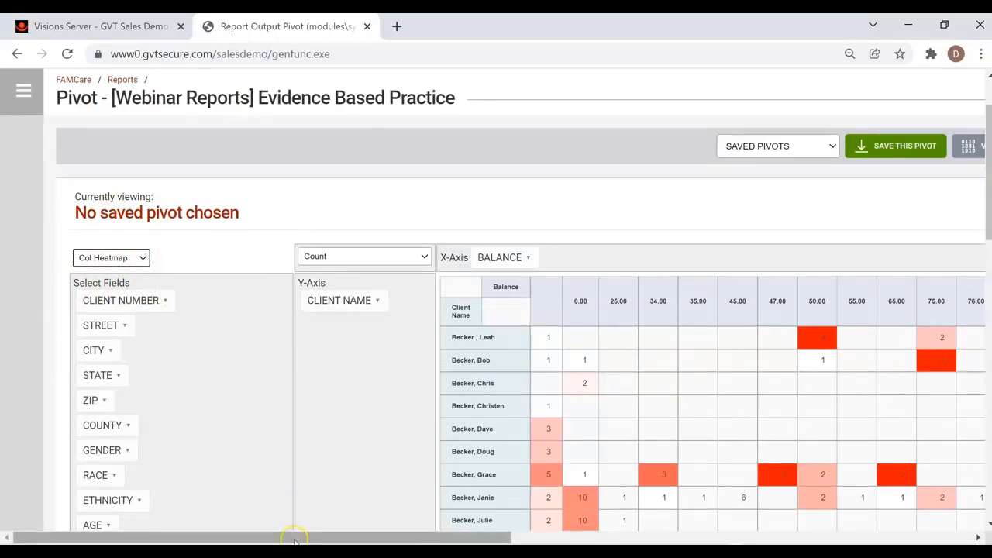
# Reload the Evidence Based Practice report and place SERVICE TYPE on the Y-axis and PROGRAM on the X-axis
pyautogui.moveTo(295, 537); pyautogui.dragTo(682, 536)
pyautogui.click(384, 153)
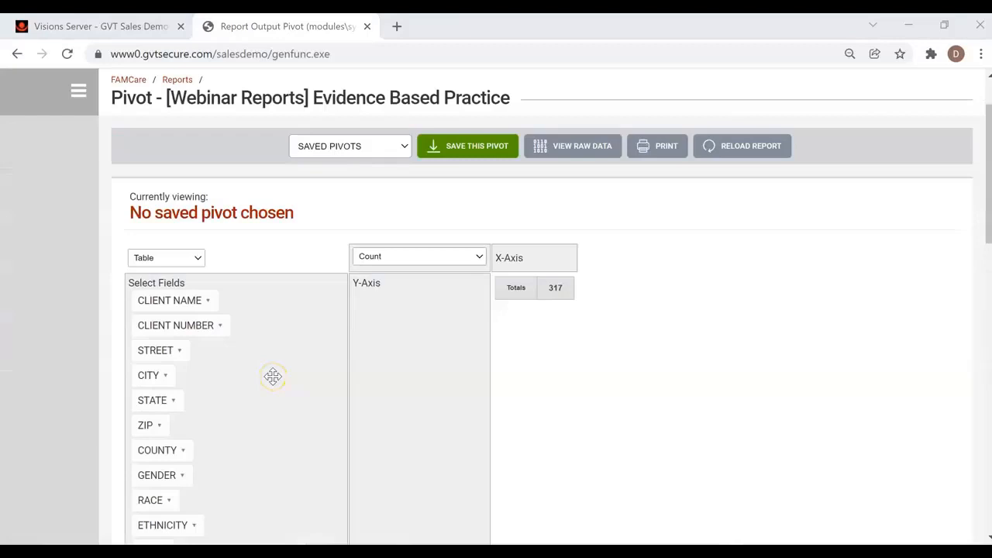
pyautogui.scroll(-2, 272, 370)
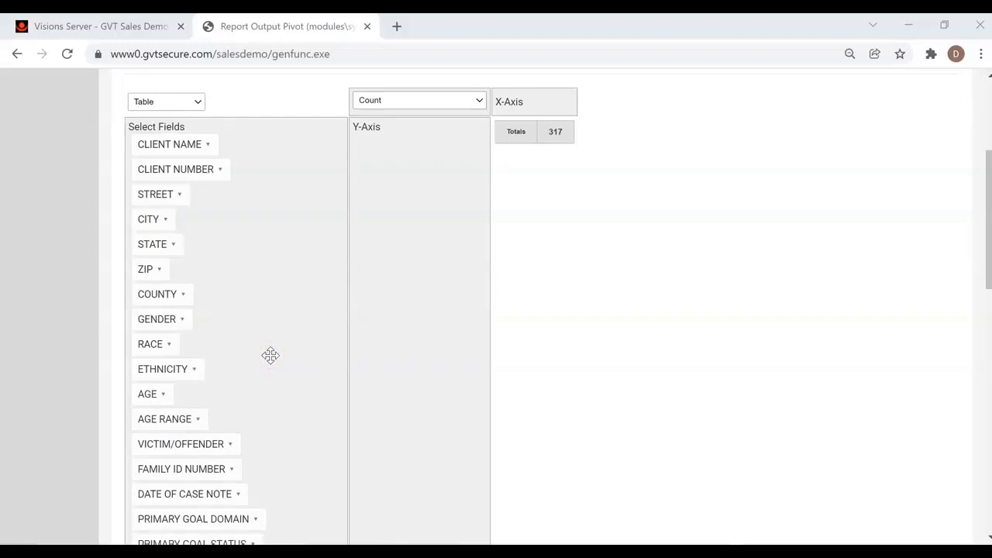
pyautogui.scroll(-1, 224, 299)
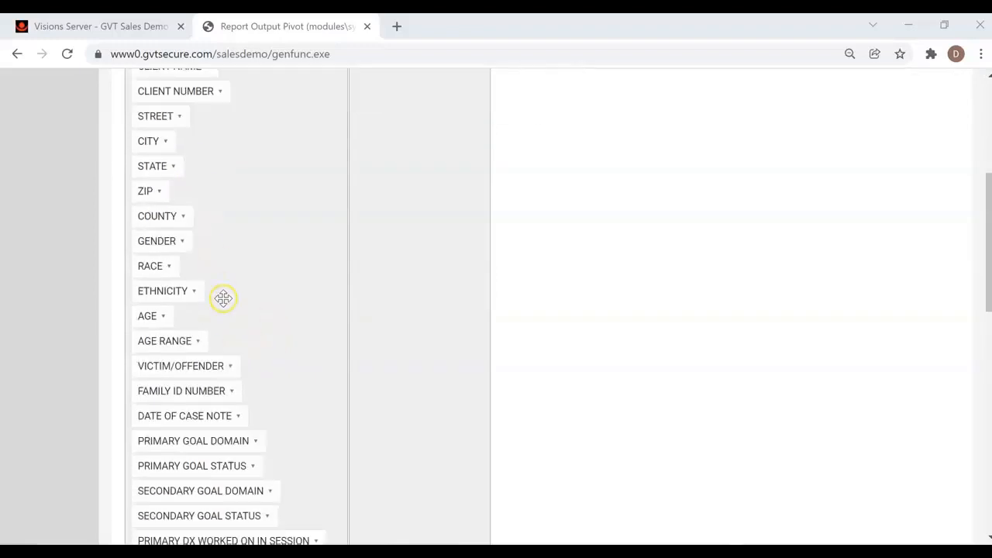
pyautogui.scroll(-2, 223, 298)
pyautogui.scroll(-2, 223, 299)
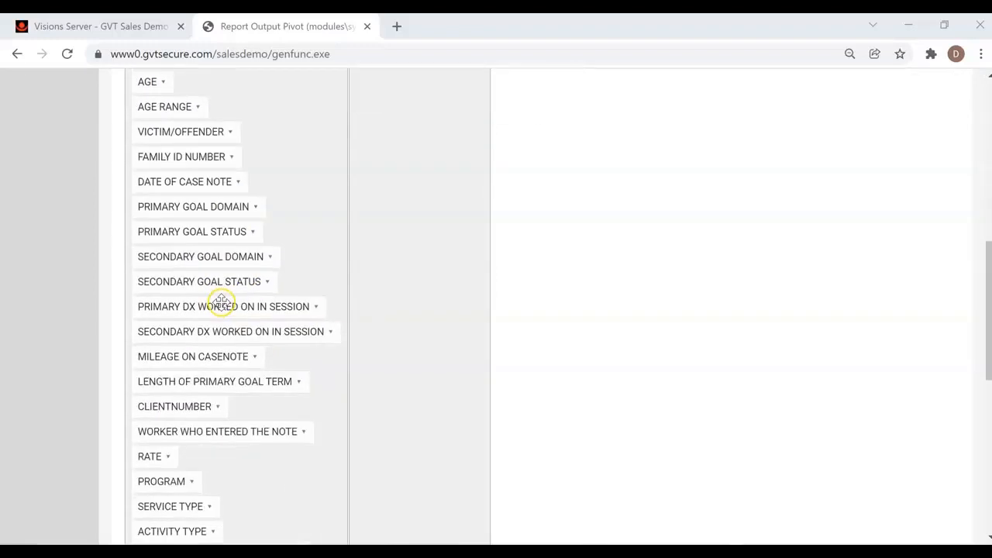
pyautogui.moveTo(159, 404); pyautogui.dragTo(389, 206)
pyautogui.moveTo(155, 403); pyautogui.dragTo(558, 177)
pyautogui.scroll(6, 403, 217)
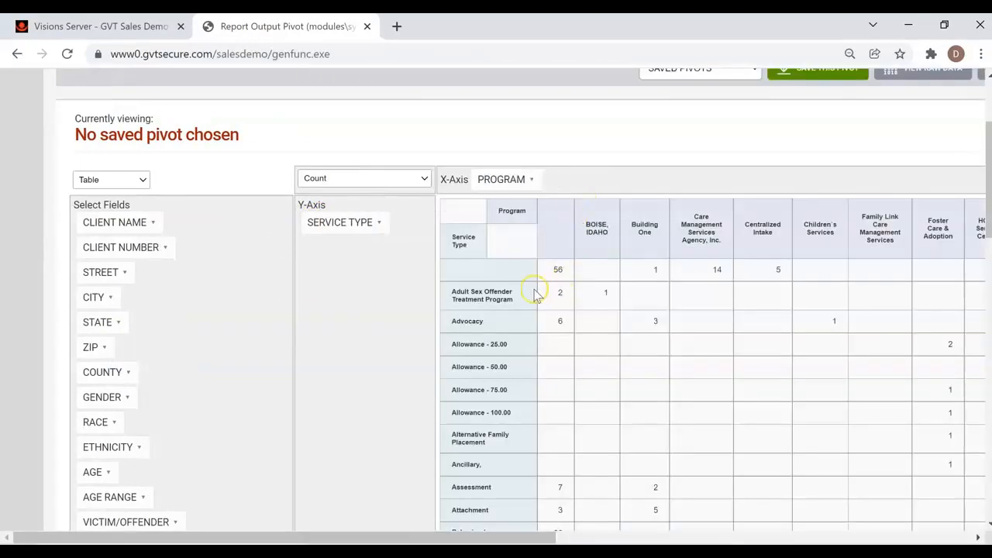
# Filter PROGRAM on the X-axis to exclude the blank value
pyautogui.hotkey('ctrl', '-')
pyautogui.hotkey('ctrl', '-')
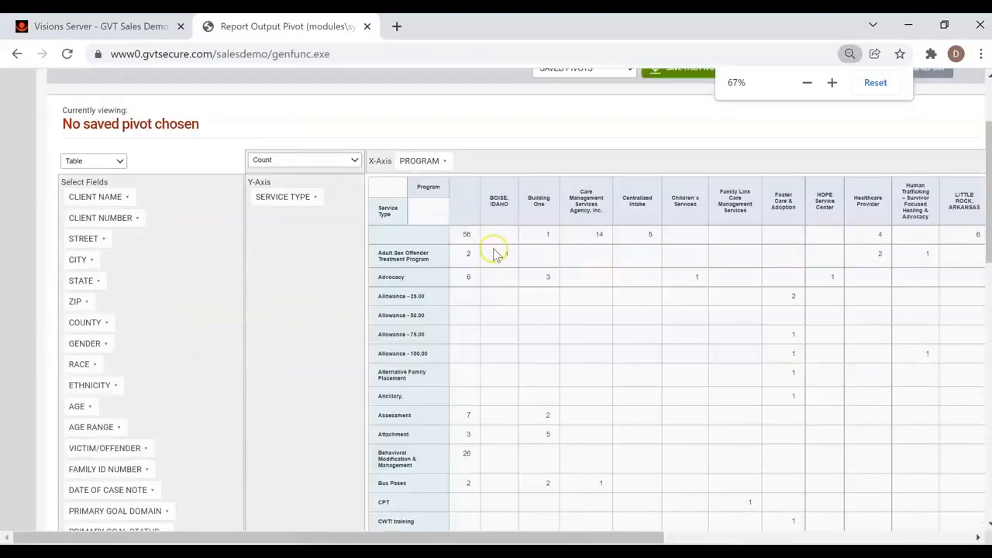
pyautogui.click(446, 162)
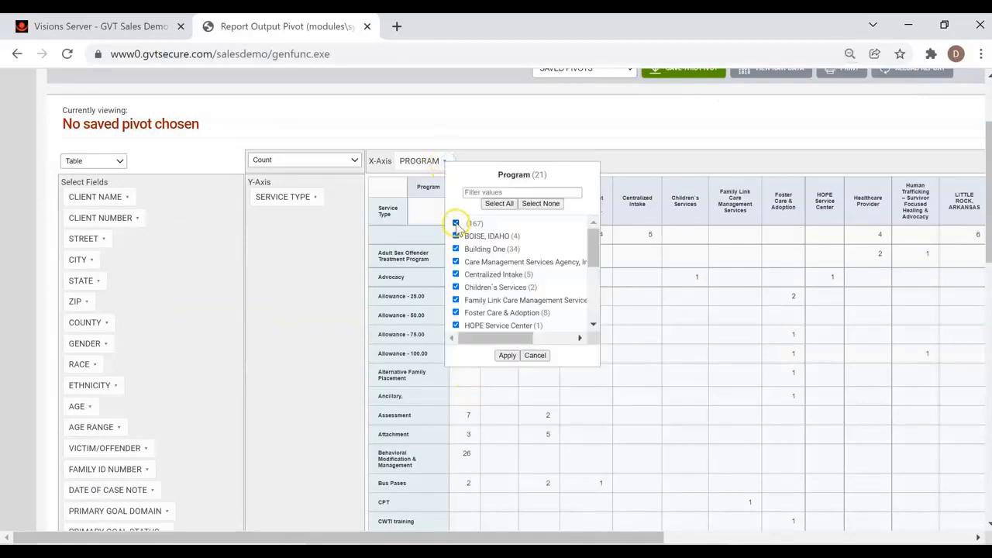
pyautogui.click(505, 355)
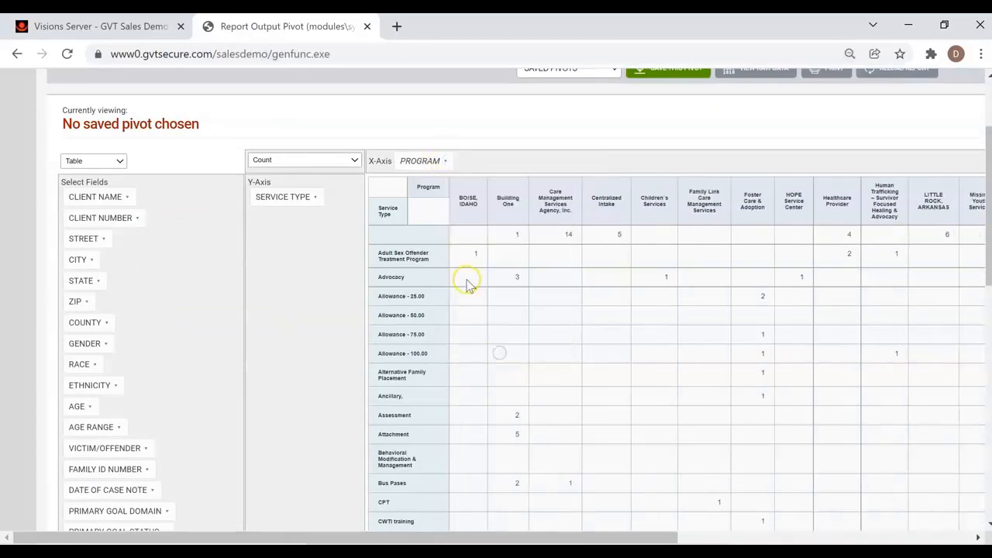
# Filter SERVICE TYPE to only the seven consecutive types from Comprehensive Community Based Youth Services through Food Benefits
pyautogui.click(315, 198)
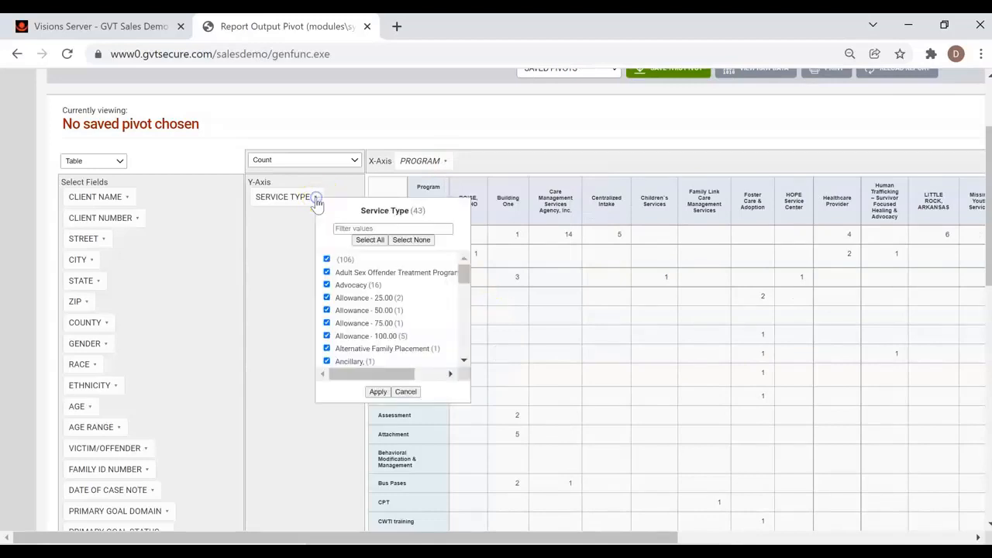
pyautogui.moveTo(462, 275); pyautogui.dragTo(463, 311)
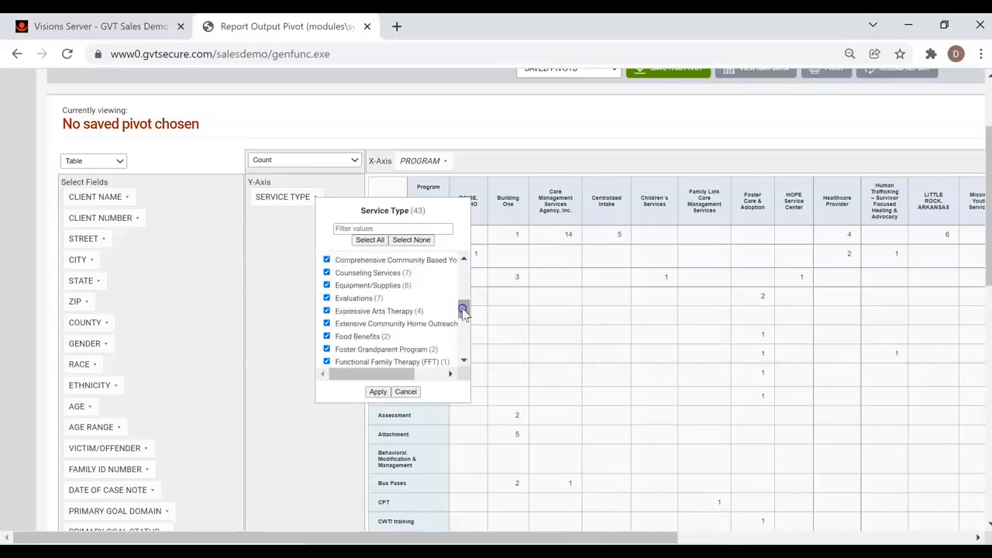
pyautogui.click(409, 239)
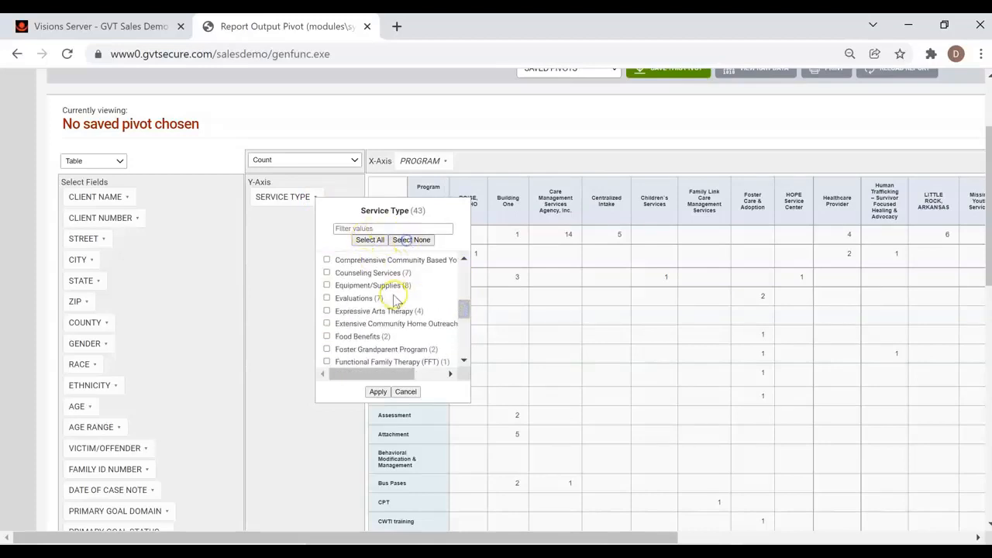
pyautogui.click(327, 287)
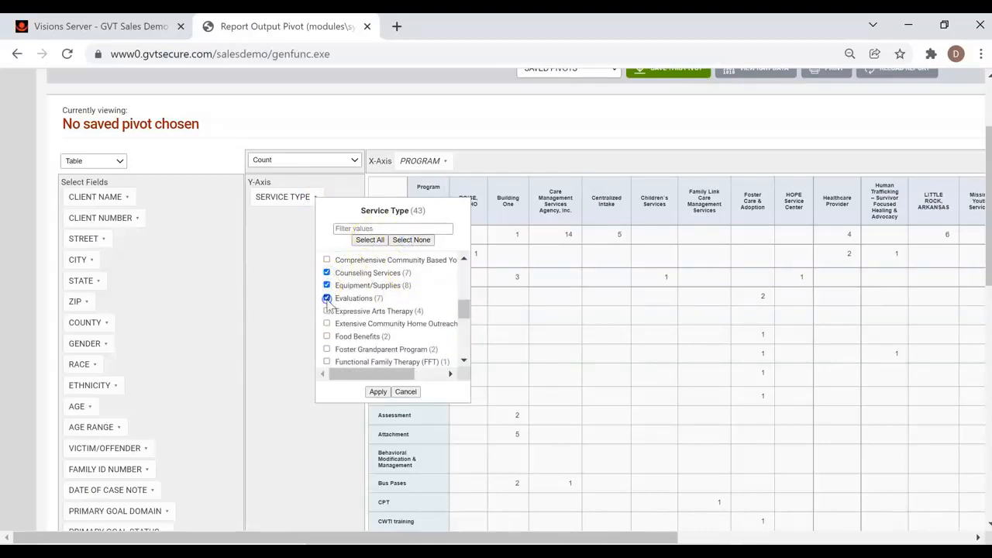
pyautogui.scroll(-2, 328, 332)
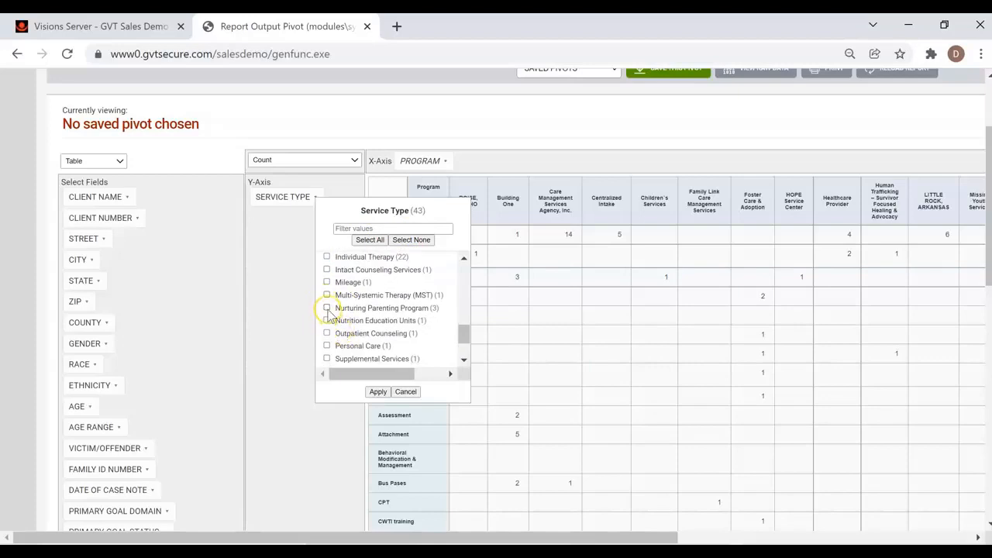
pyautogui.scroll(2, 339, 313)
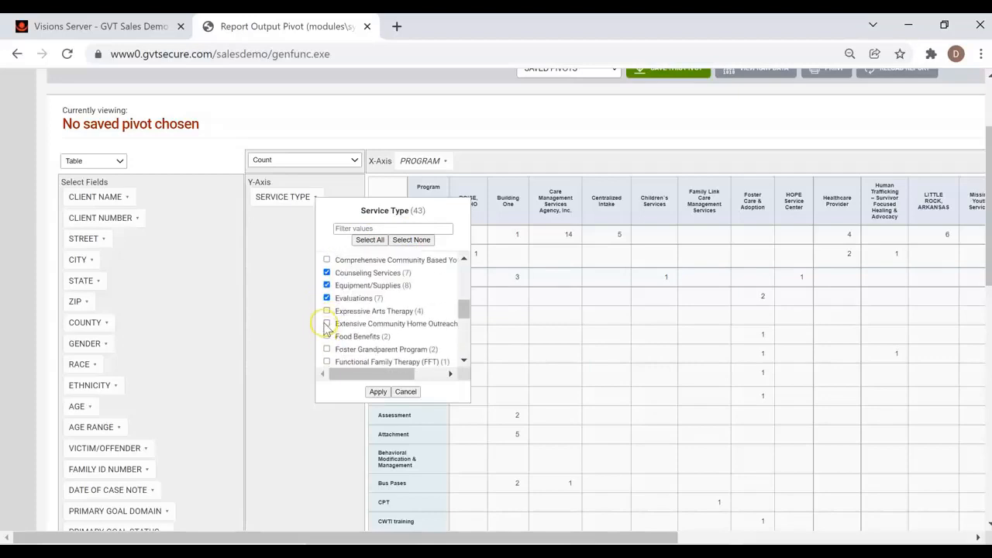
pyautogui.click(327, 312)
pyautogui.click(326, 336)
pyautogui.click(326, 260)
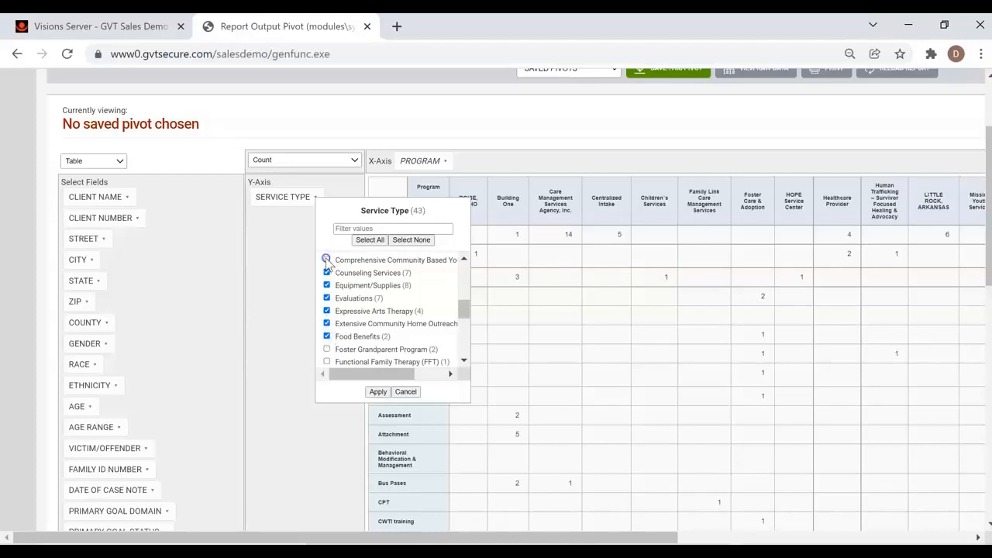
pyautogui.click(377, 392)
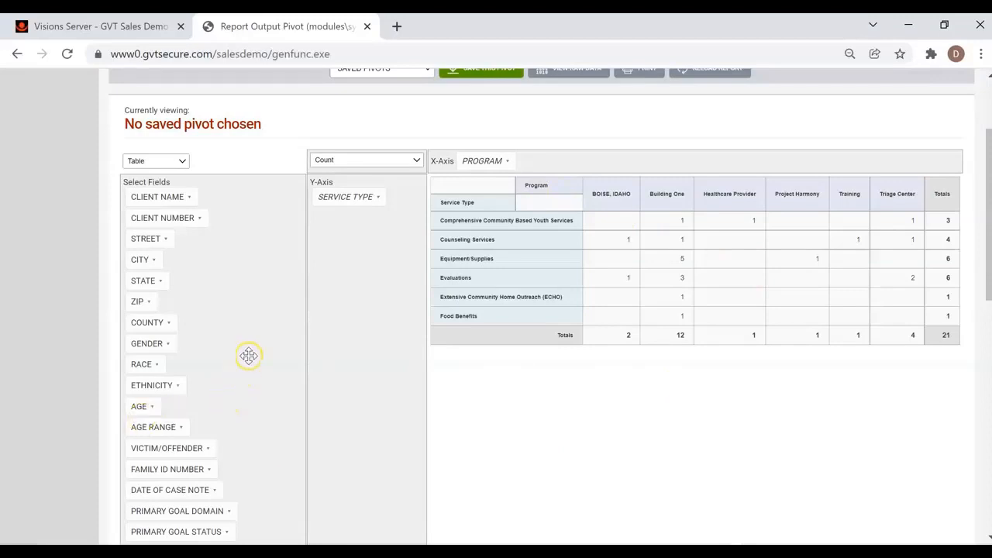
# Aggregate the pivot by the Average of Length of the Session
pyautogui.click(353, 160)
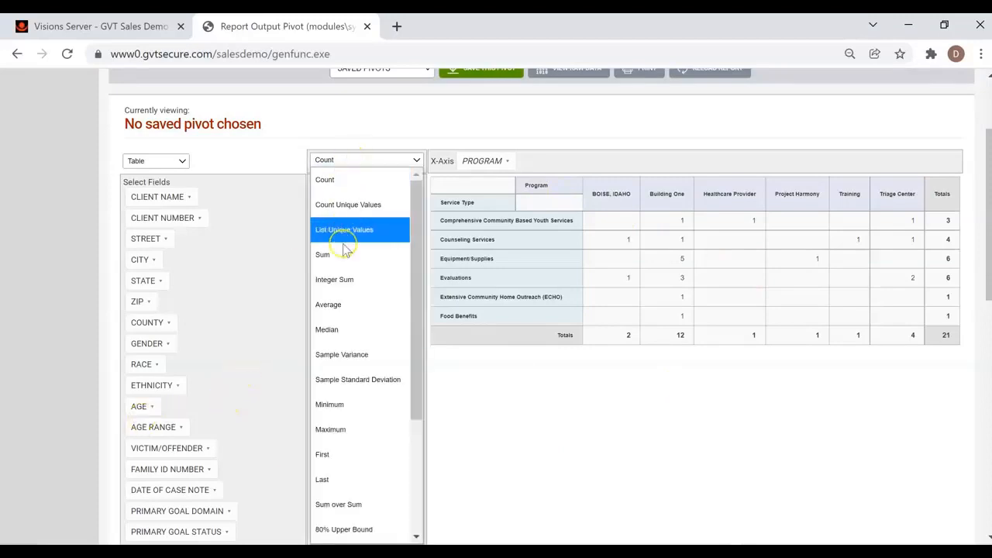
pyautogui.click(343, 307)
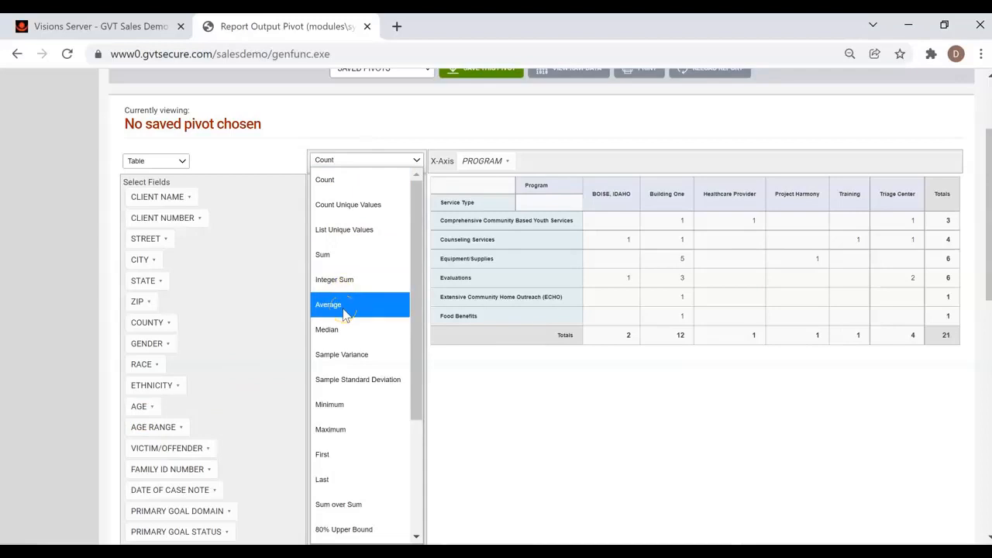
pyautogui.click(344, 310)
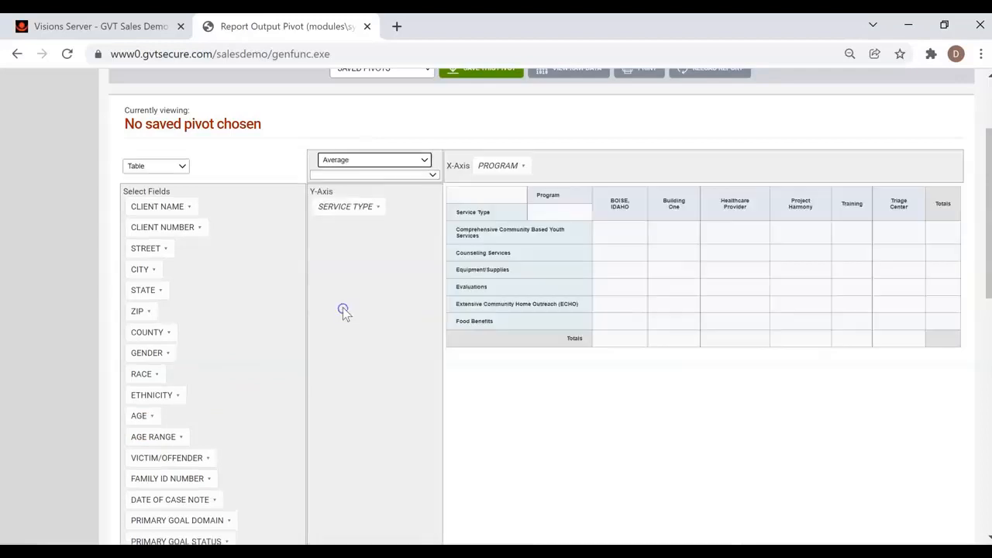
pyautogui.click(361, 175)
pyautogui.moveTo(431, 225); pyautogui.dragTo(421, 492)
pyautogui.click(381, 484)
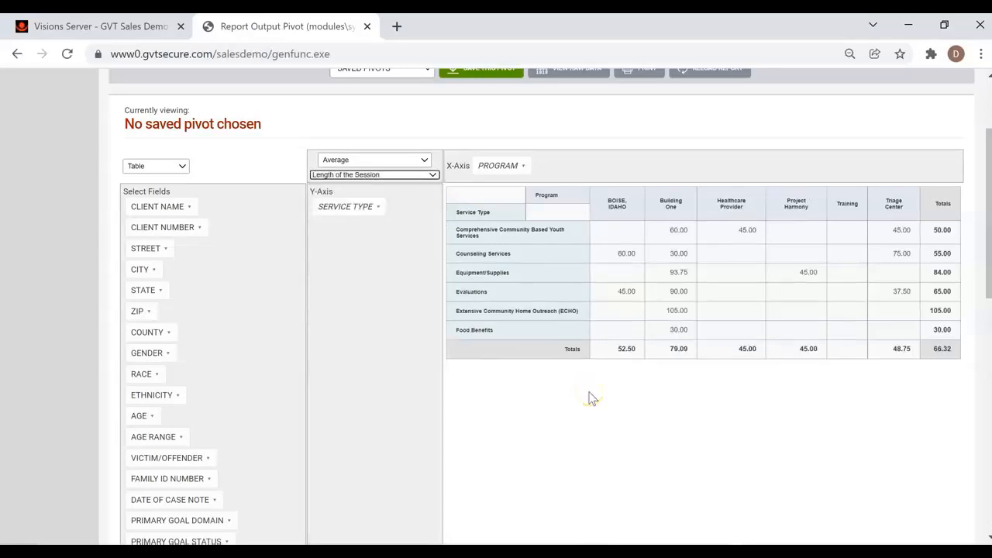
# Examine the average session lengths by service type and program, including the row, column and overall totals
pyautogui.tripleClick(454, 231)
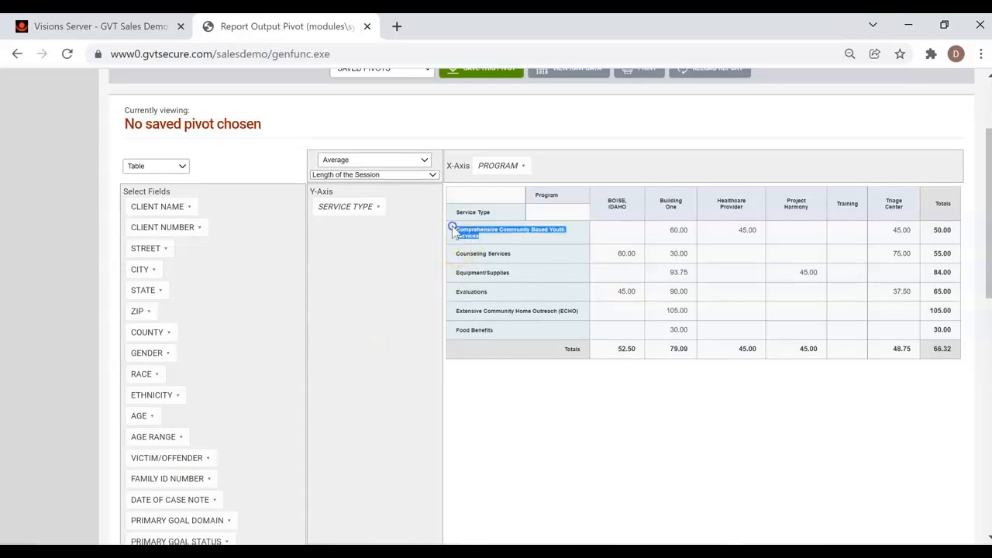
pyautogui.doubleClick(672, 205)
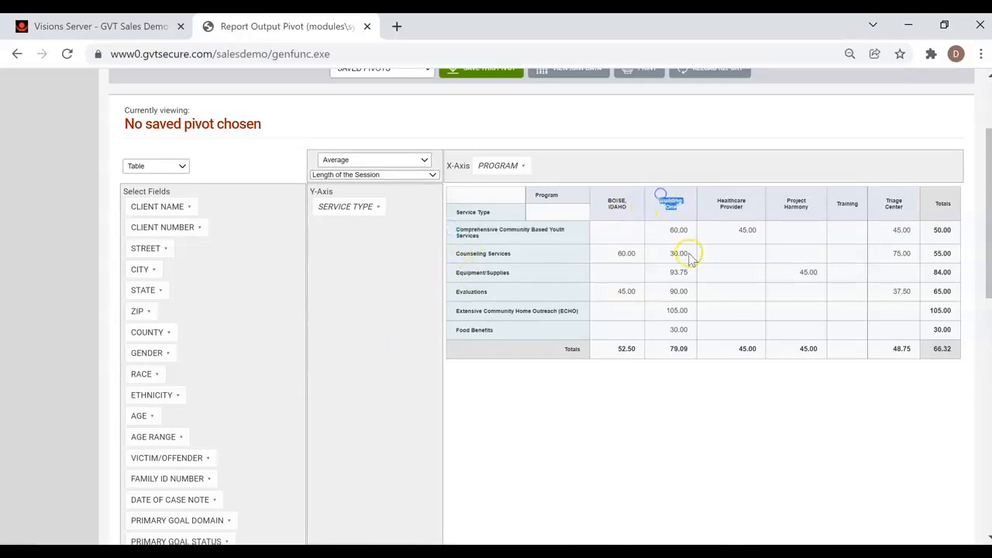
pyautogui.doubleClick(677, 231)
pyautogui.doubleClick(746, 229)
pyautogui.doubleClick(624, 350)
pyautogui.moveTo(754, 348); pyautogui.dragTo(915, 350)
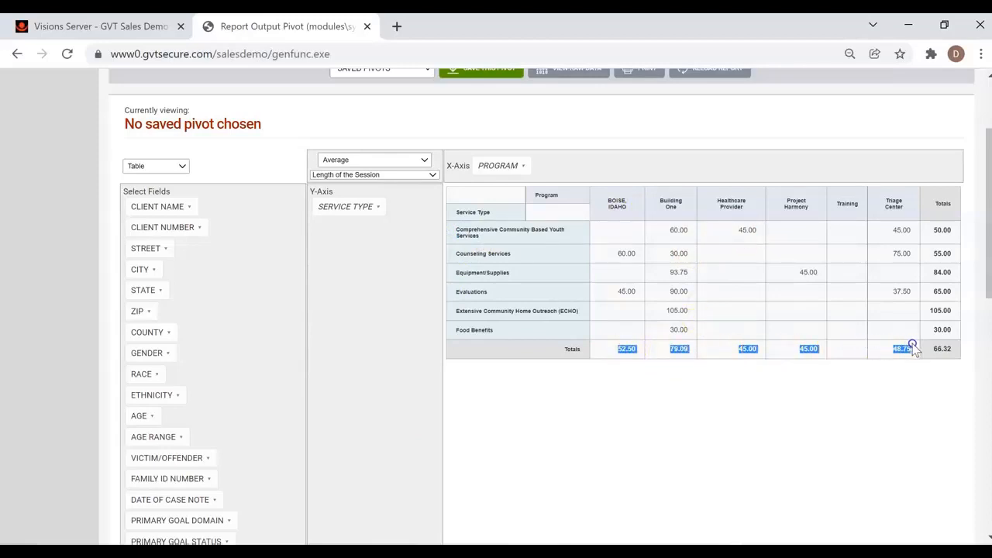
pyautogui.doubleClick(923, 255)
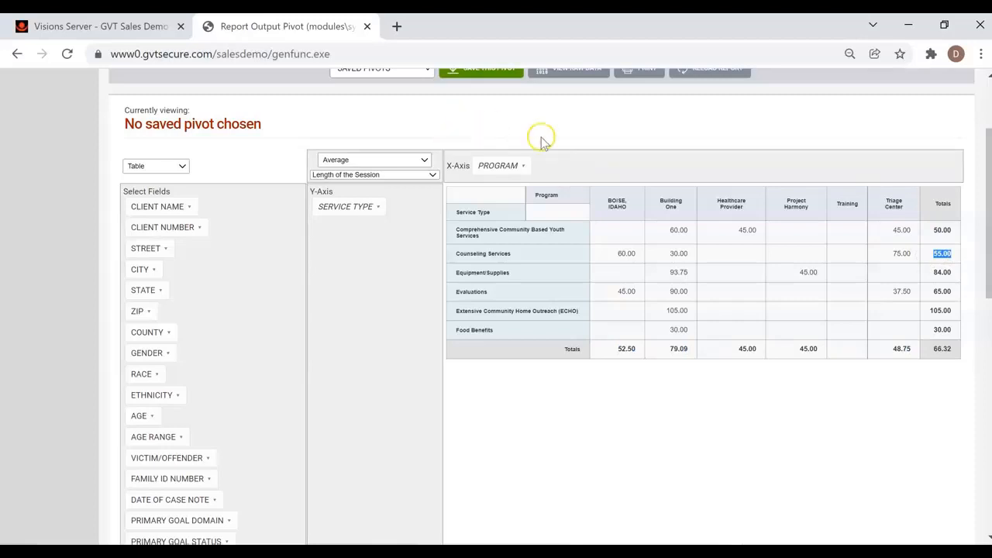
pyautogui.moveTo(620, 360); pyautogui.dragTo(903, 365)
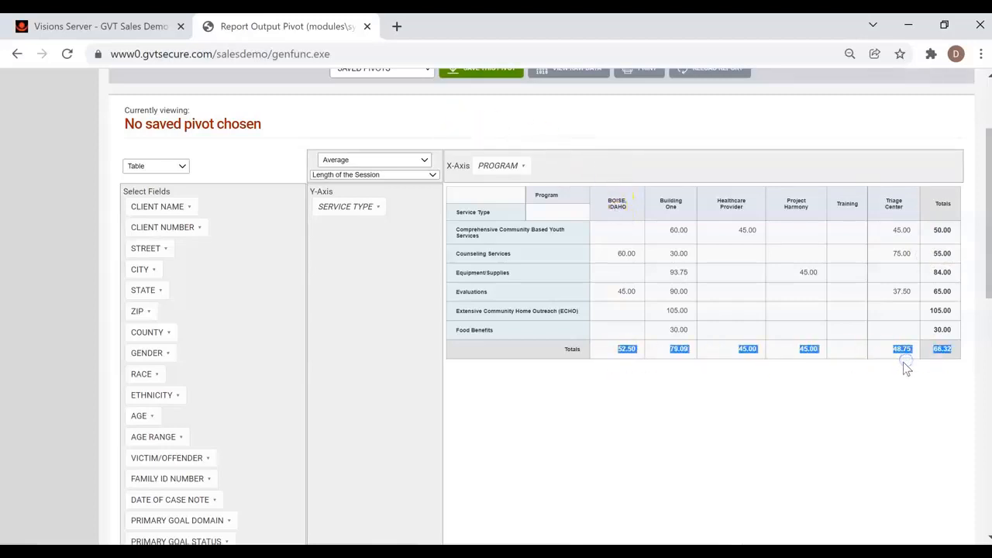
pyautogui.click(934, 240)
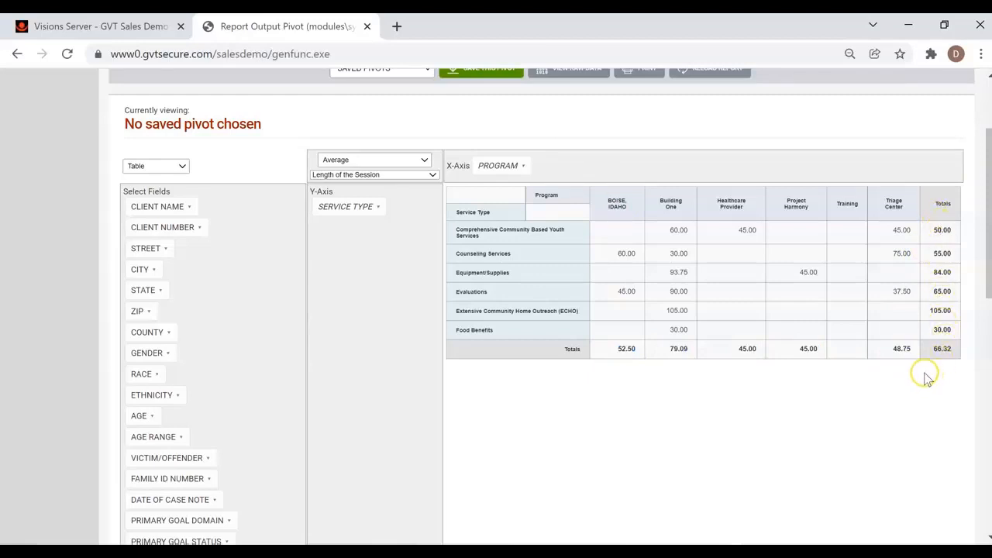
pyautogui.moveTo(930, 355); pyautogui.dragTo(958, 361)
pyautogui.click(614, 292)
# Aggregate the pivot by the Median of Length of the Session, and switch the aggregation to Count as Fraction of Columns
pyautogui.click(372, 161)
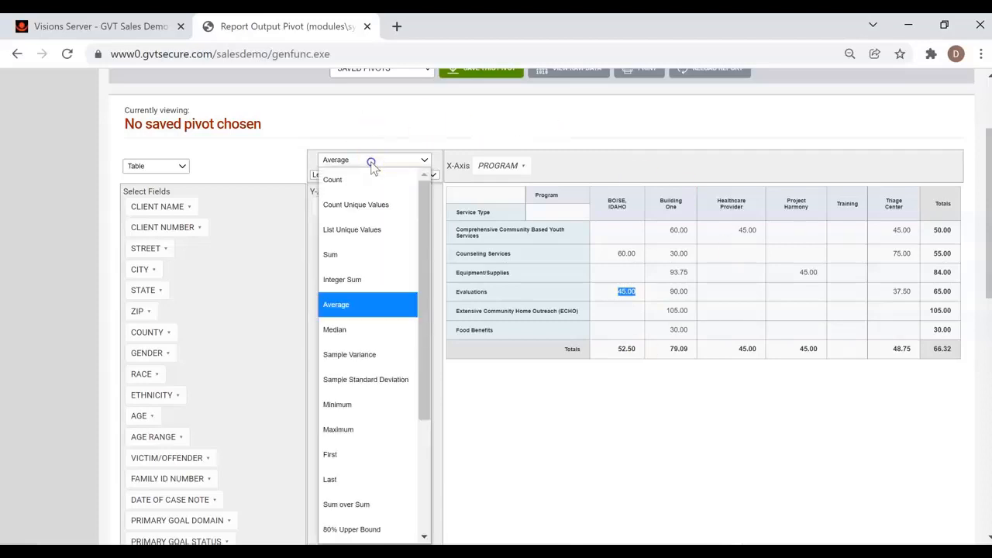
pyautogui.click(357, 327)
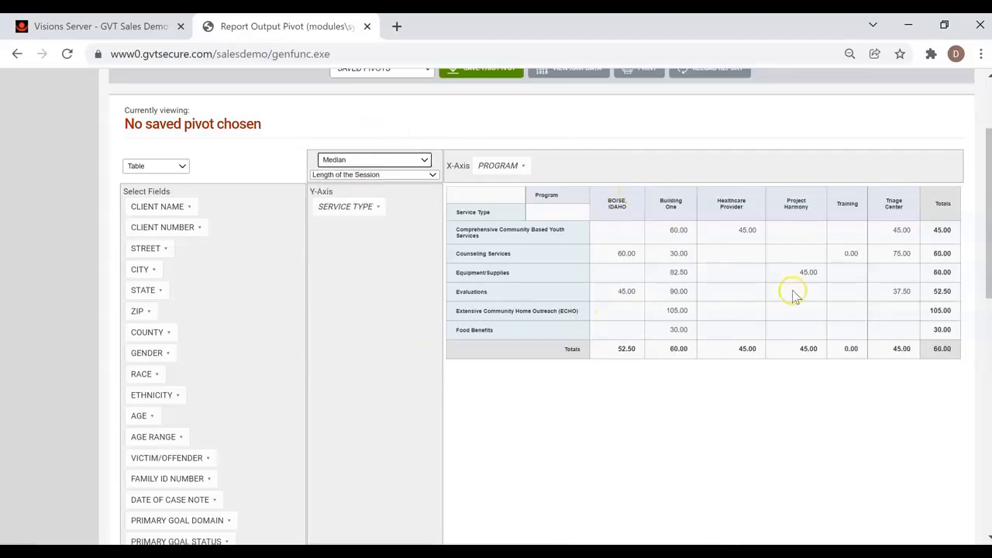
pyautogui.click(339, 160)
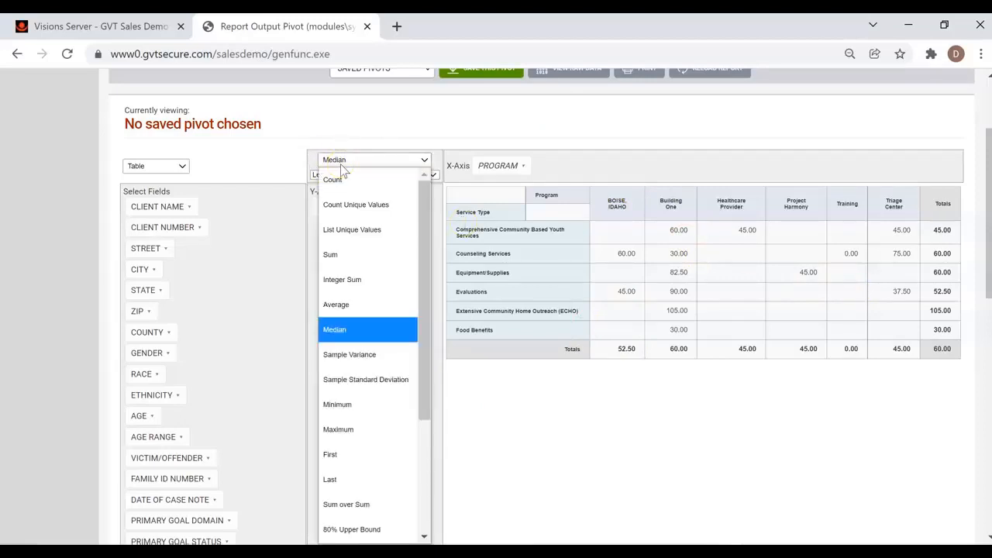
pyautogui.moveTo(424, 204); pyautogui.dragTo(511, 452)
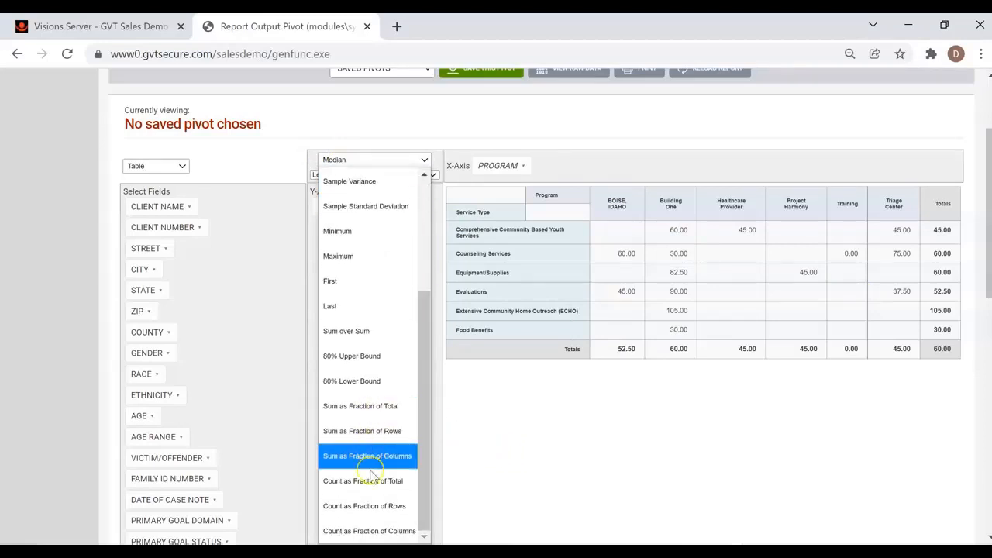
pyautogui.click(371, 534)
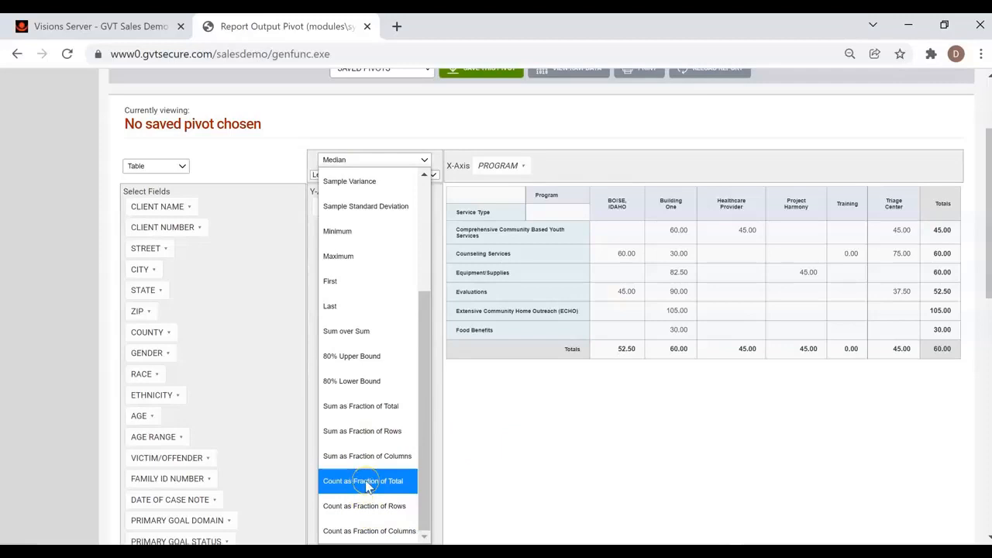
pyautogui.click(371, 532)
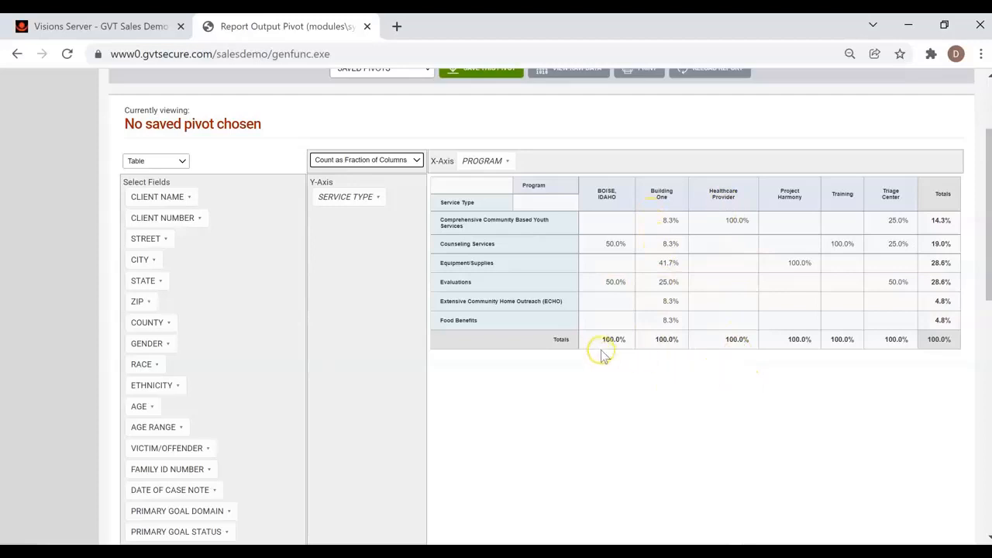
# Examine the column percentages by service type and program, including the totals and the Healthcare Provider share for Comprehensive Community Based Youth Services
pyautogui.moveTo(598, 344); pyautogui.dragTo(921, 346)
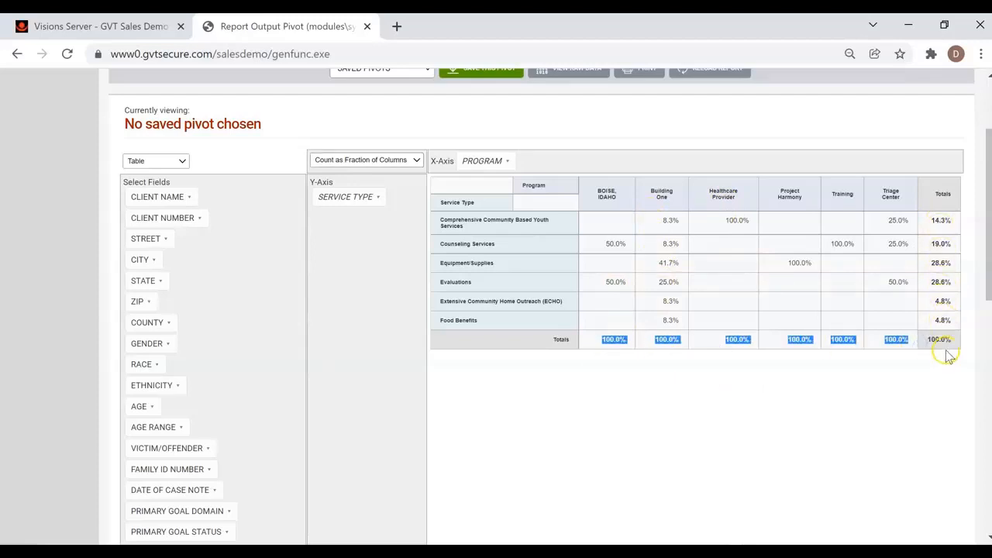
pyautogui.click(950, 342)
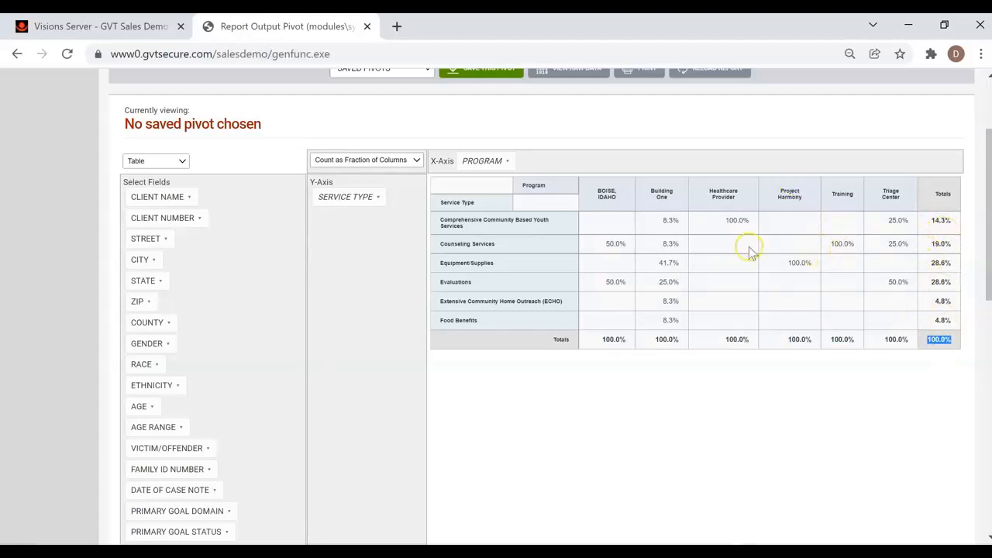
pyautogui.moveTo(468, 243); pyautogui.dragTo(442, 221)
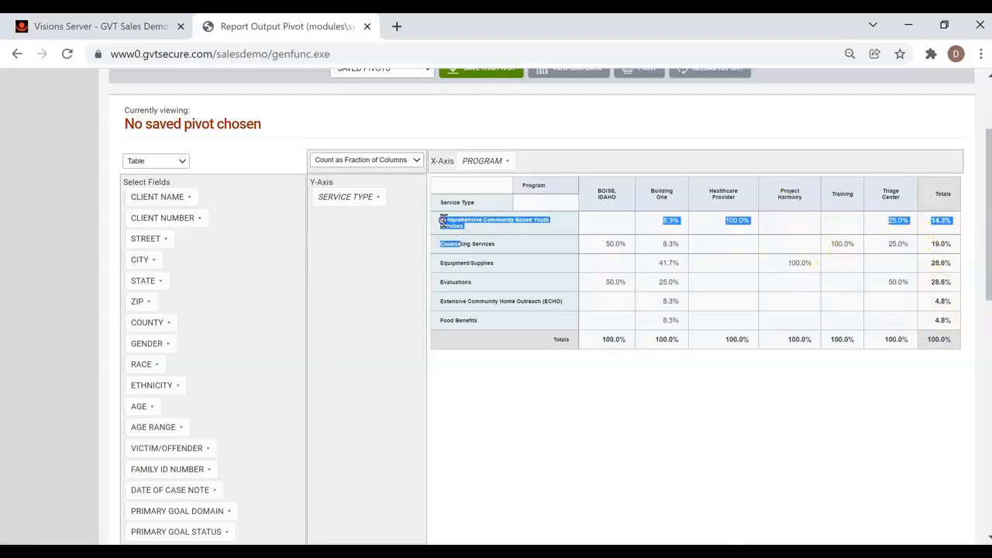
pyautogui.click(489, 241)
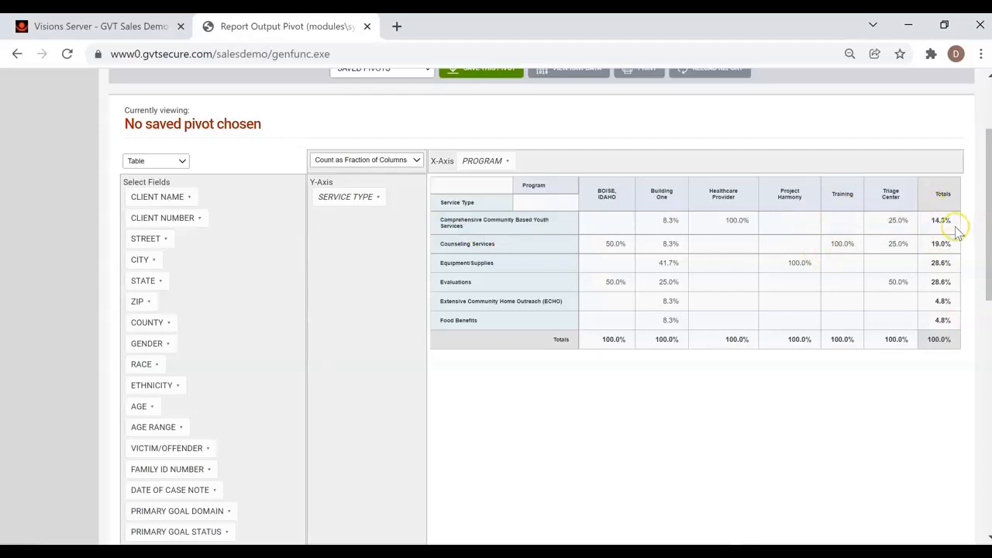
pyautogui.moveTo(463, 227); pyautogui.dragTo(442, 221)
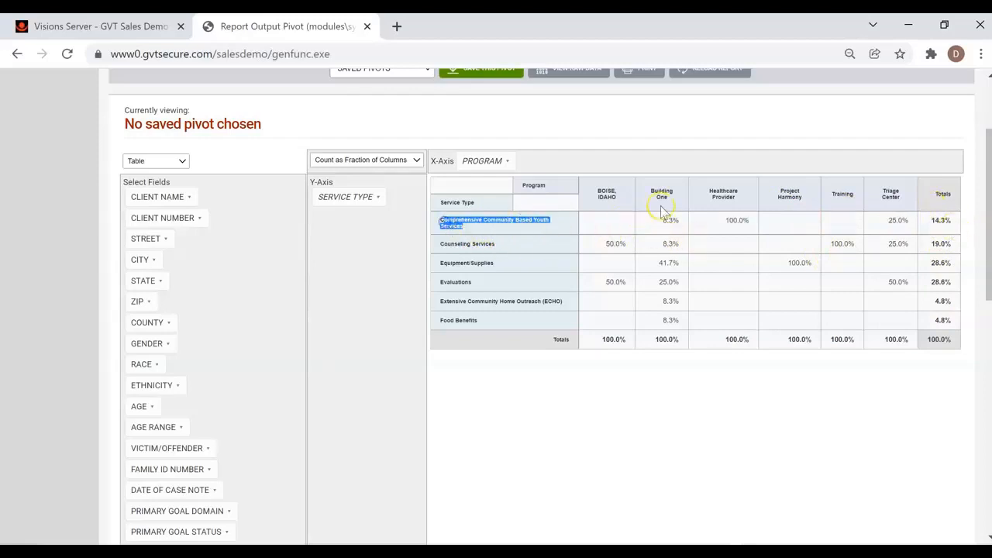
pyautogui.click(739, 199)
pyautogui.tripleClick(739, 198)
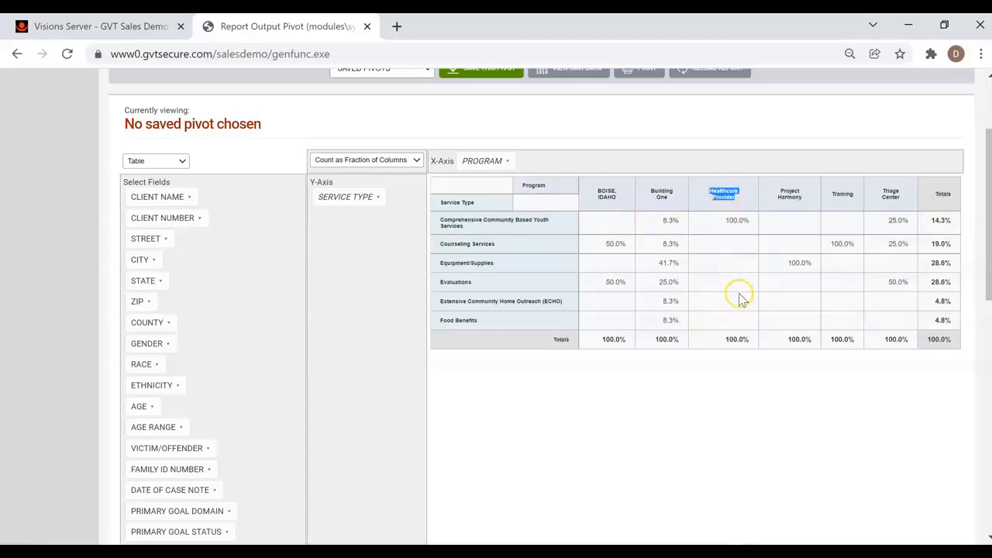
# Change the pivot aggregation to Count as Fraction of Rows
pyautogui.click(344, 160)
pyautogui.scroll(1, 407, 332)
pyautogui.scroll(-1, 419, 388)
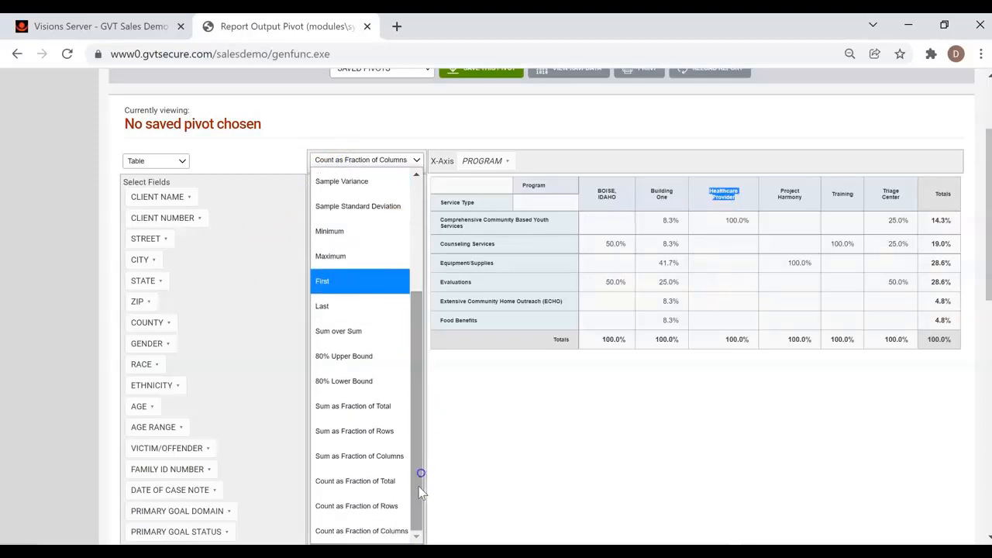
pyautogui.click(380, 506)
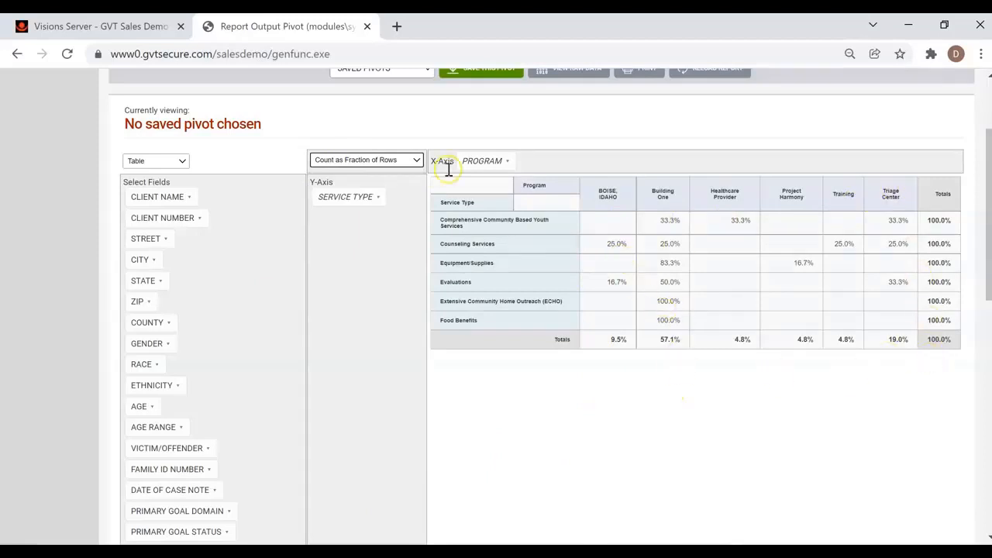
# Change the pivot aggregation to Count as Fraction of Total
pyautogui.click(381, 162)
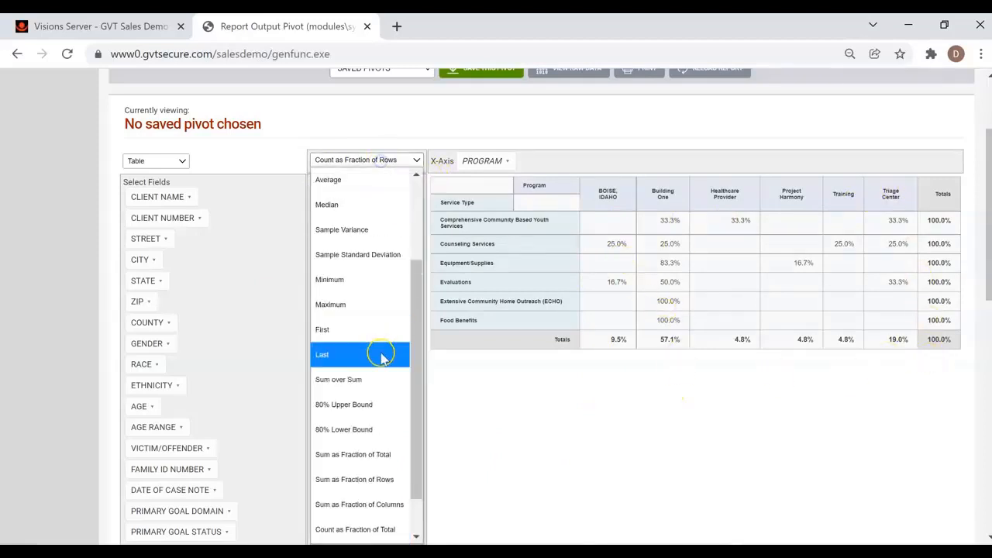
pyautogui.scroll(-1, 361, 496)
pyautogui.click(360, 480)
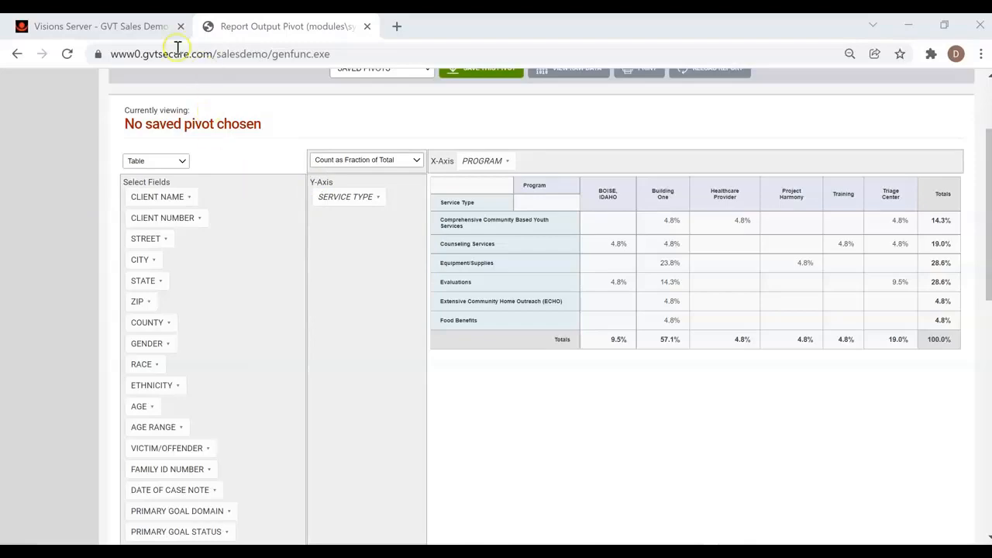
# Return to the Visions Server dashboard and open the Evidence Based Practice sample report from the Reports and Outcomes List
pyautogui.click(155, 26)
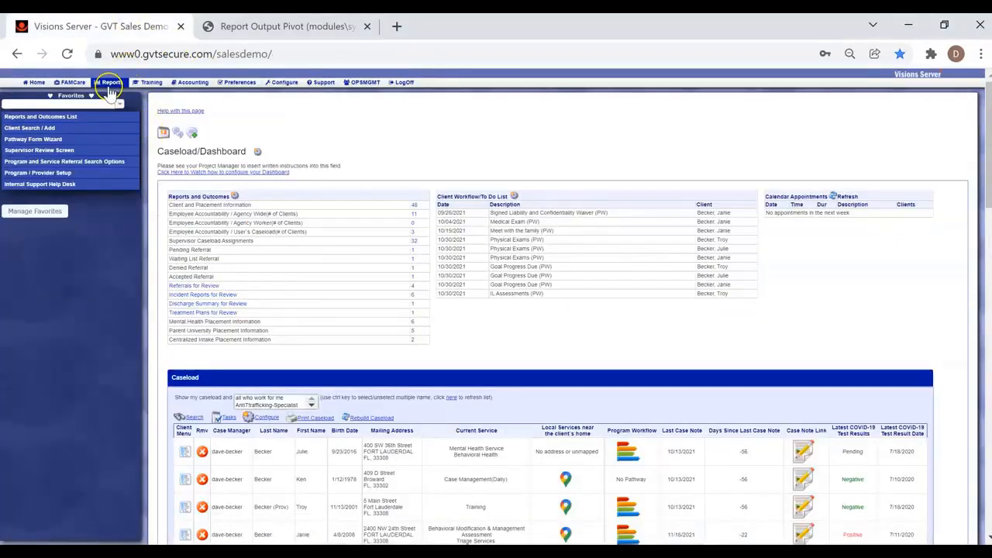
pyautogui.click(111, 83)
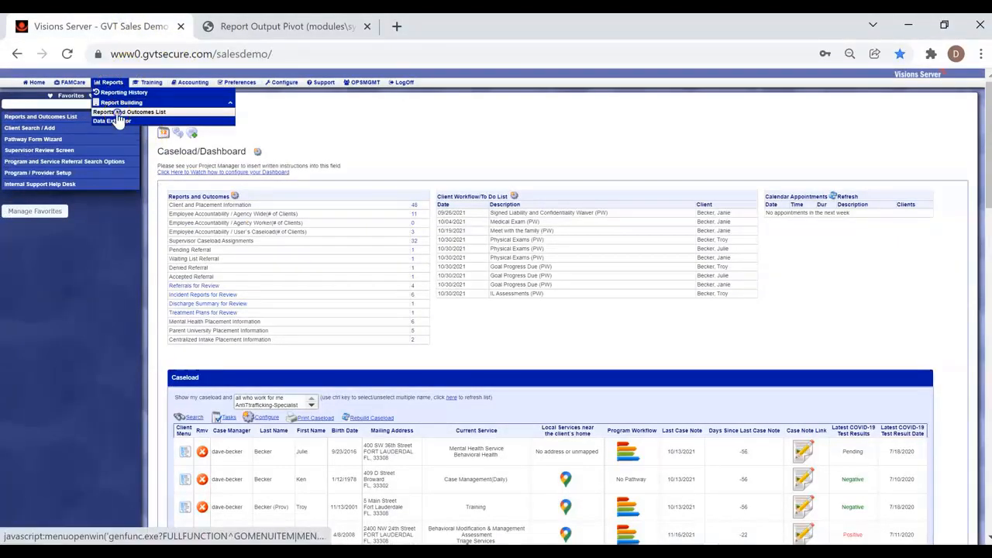
pyautogui.click(117, 112)
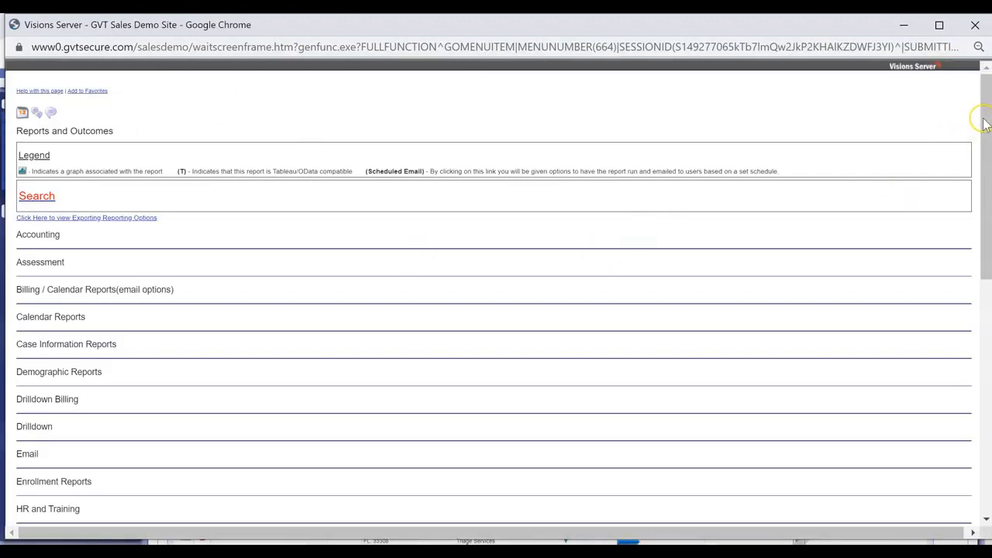
pyautogui.moveTo(984, 124); pyautogui.dragTo(917, 367)
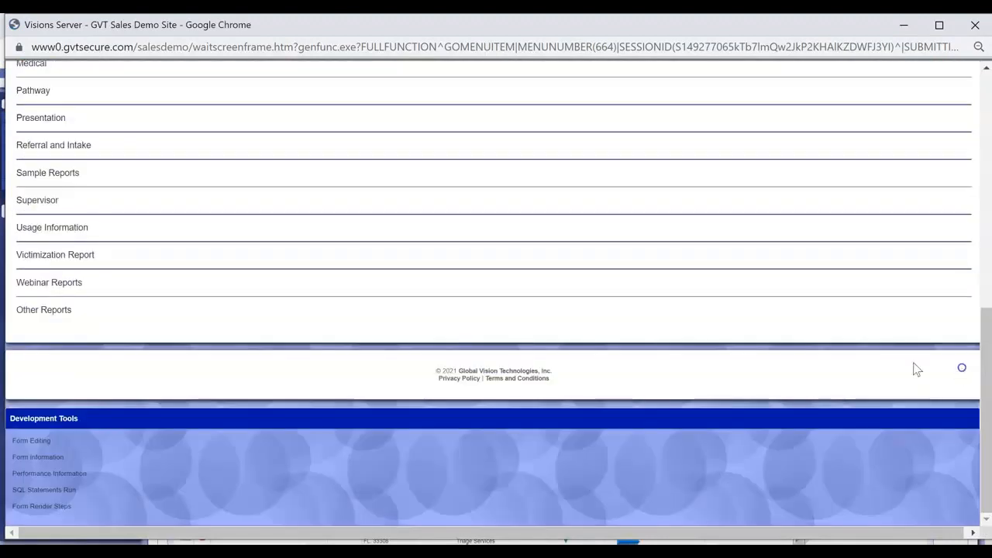
pyautogui.click(42, 172)
pyautogui.hotkey('ctrl', '+')
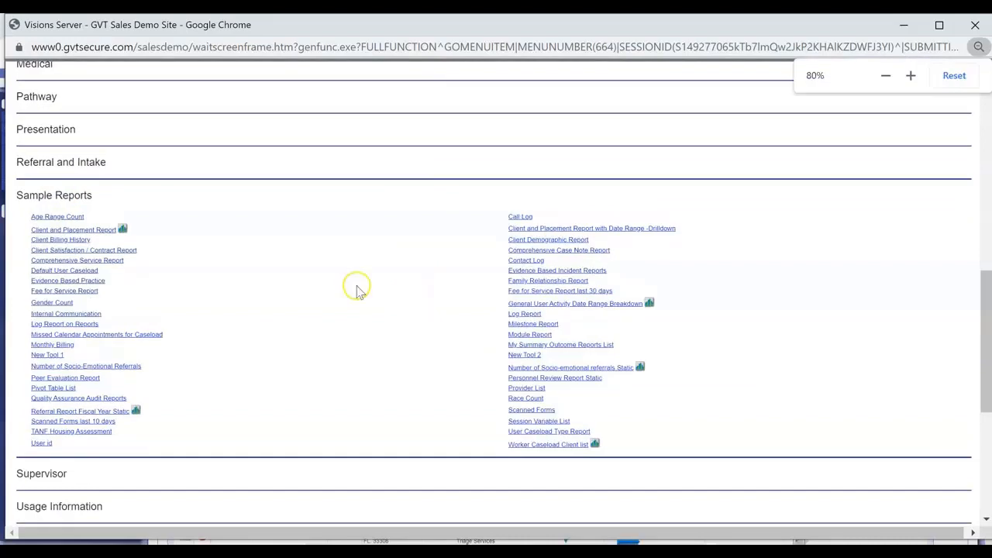
pyautogui.click(67, 281)
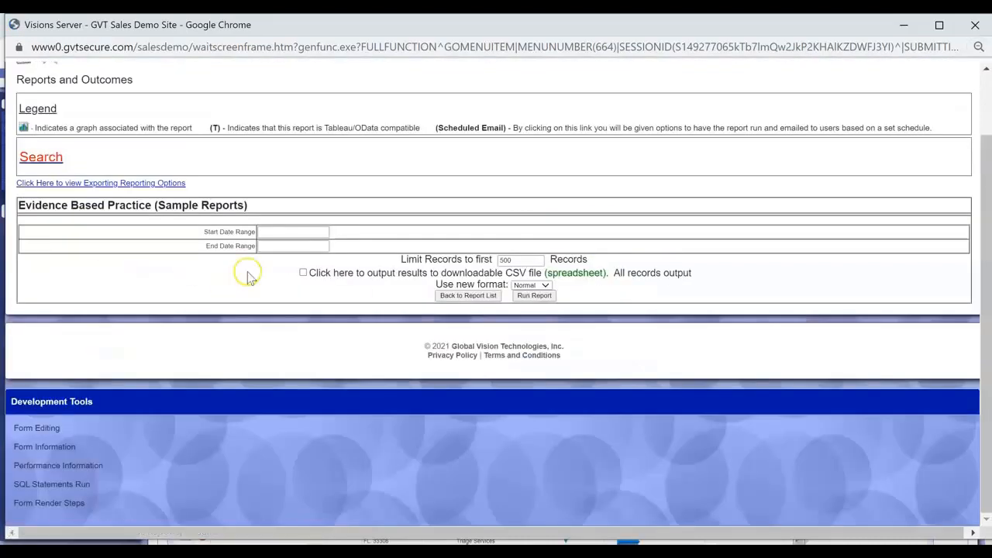
# Set the report's date range to start on 01/01/2019 and end on 12/31/2021
pyautogui.click(290, 230)
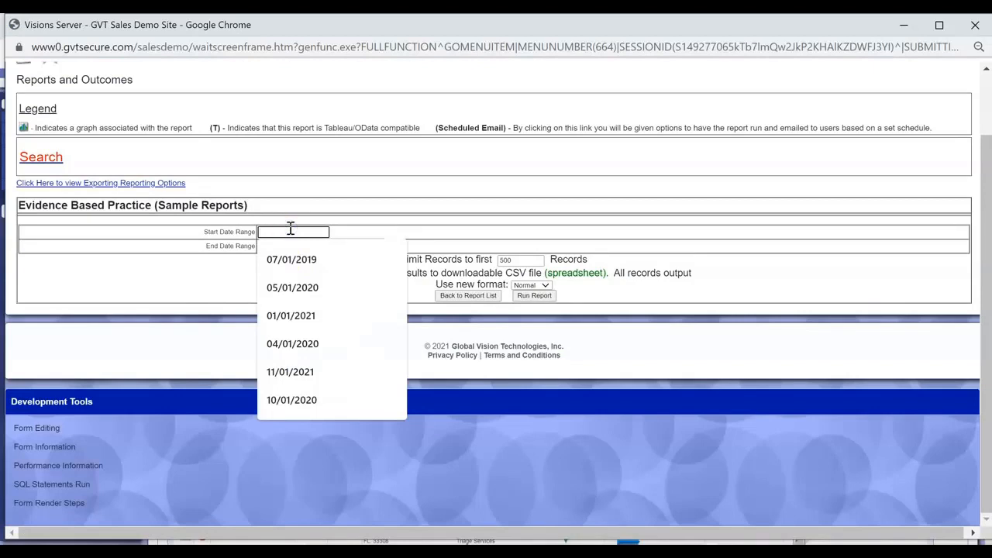
pyautogui.click(287, 315)
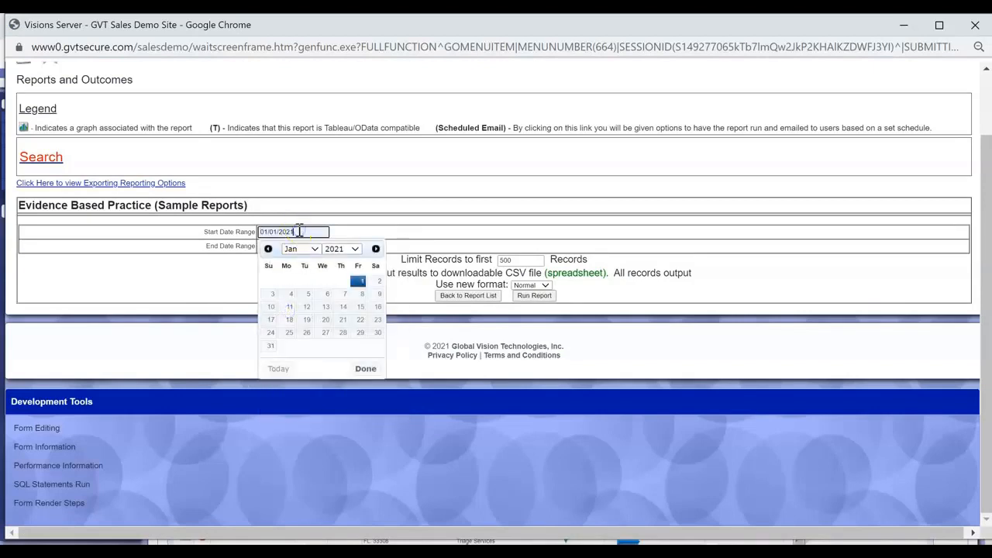
pyautogui.press('BackSpace')
pyautogui.write('19')
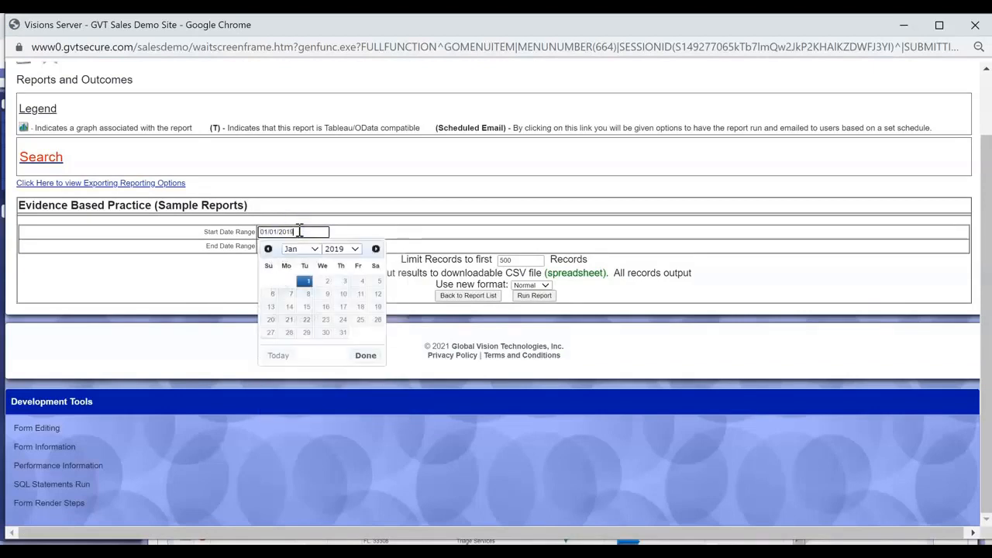
pyautogui.click(283, 246)
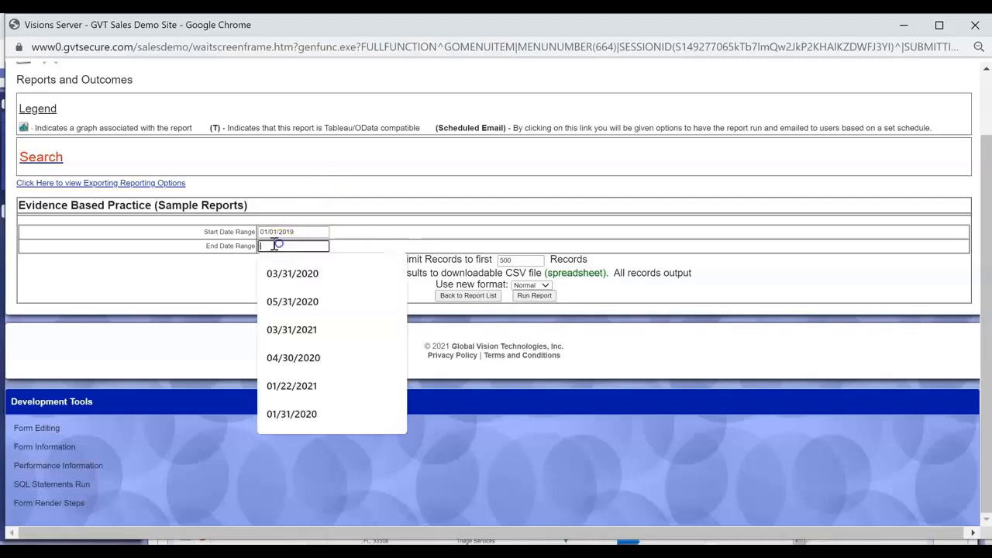
pyautogui.click(277, 303)
pyautogui.click(279, 370)
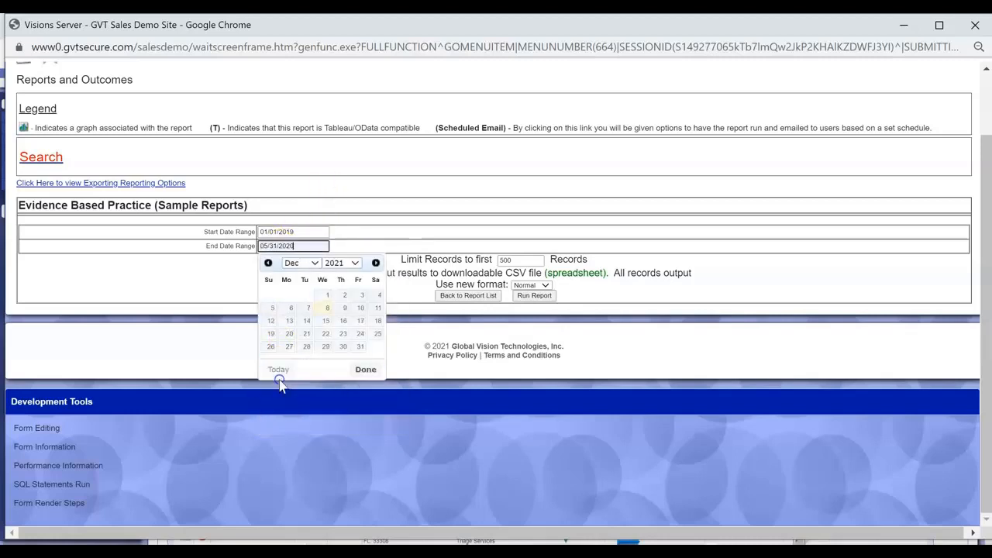
pyautogui.moveTo(361, 348); pyautogui.dragTo(447, 287)
pyautogui.click(365, 349)
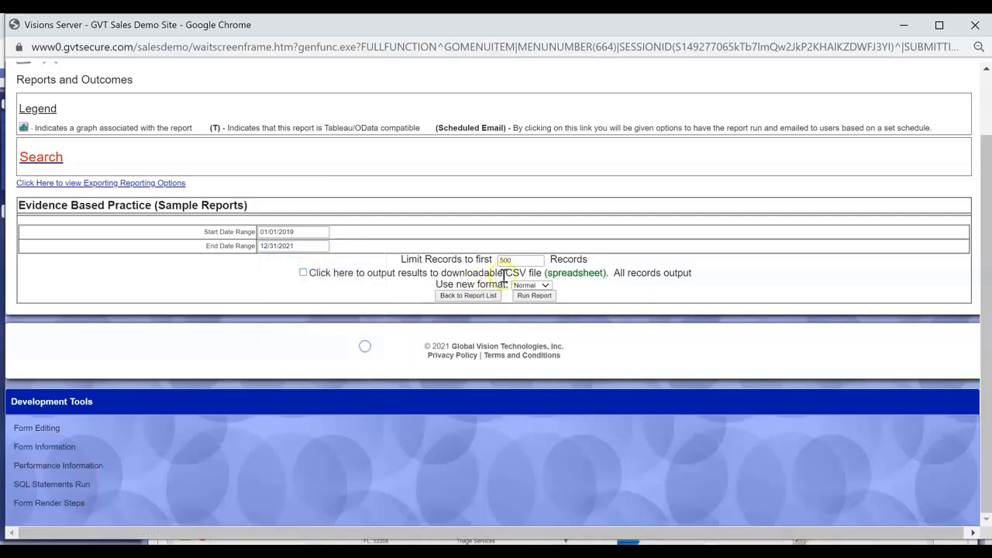
# Run the report in Pivot format with records limited to the first 5000
pyautogui.click(517, 261)
pyautogui.click(517, 316)
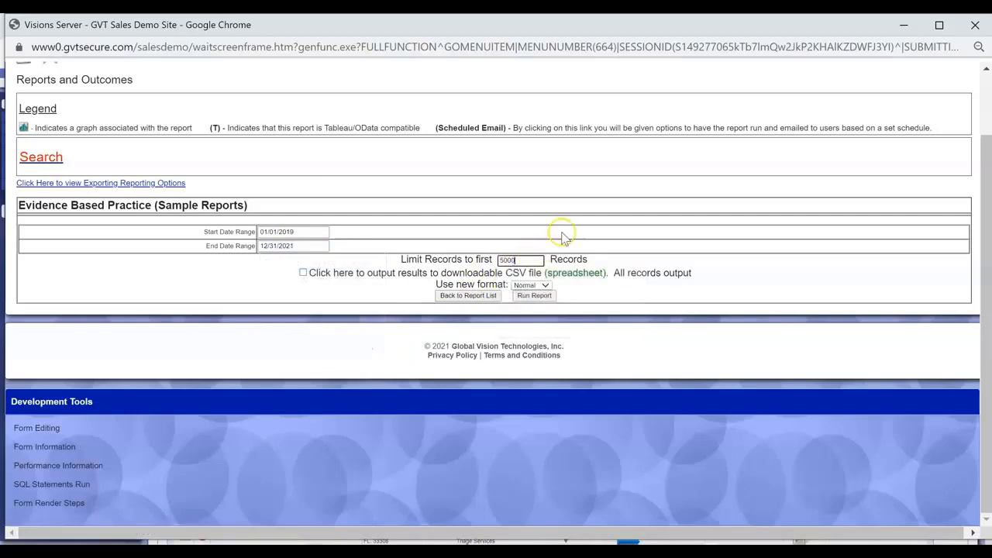
pyautogui.click(535, 285)
pyautogui.click(535, 377)
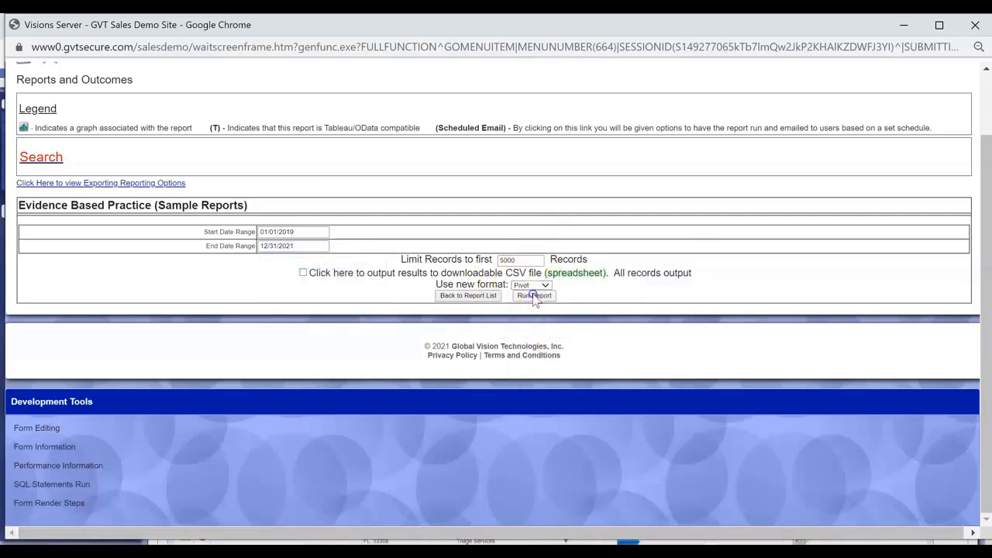
pyautogui.click(535, 296)
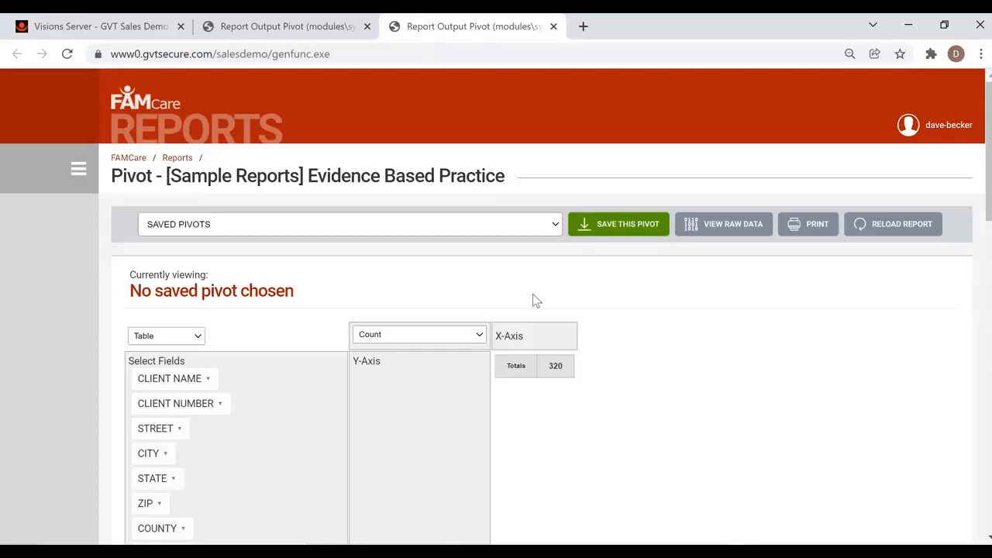
# Load the saved pivot "4. Primary Goal Status by Median Minutes Spent with Client"
pyautogui.scroll(-2, 410, 348)
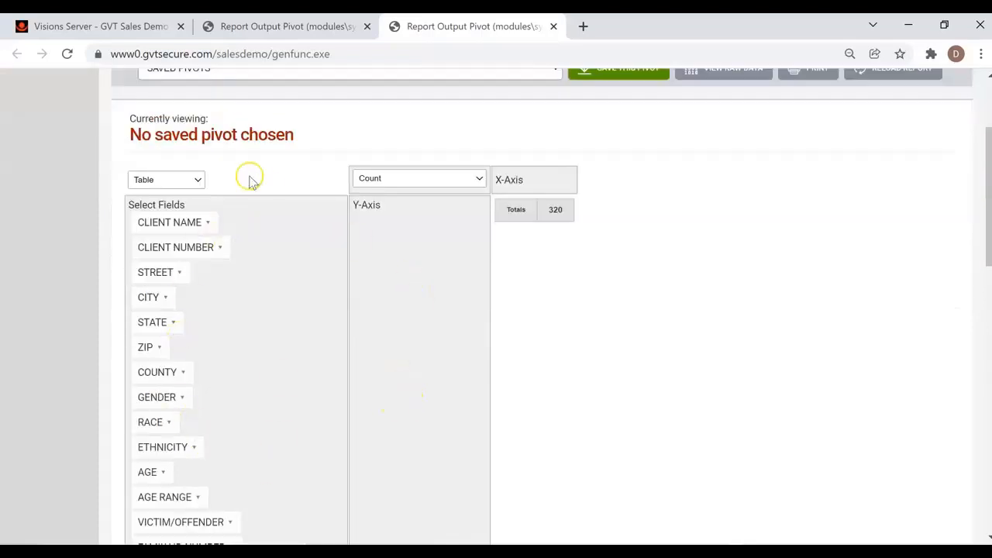
pyautogui.scroll(2, 264, 389)
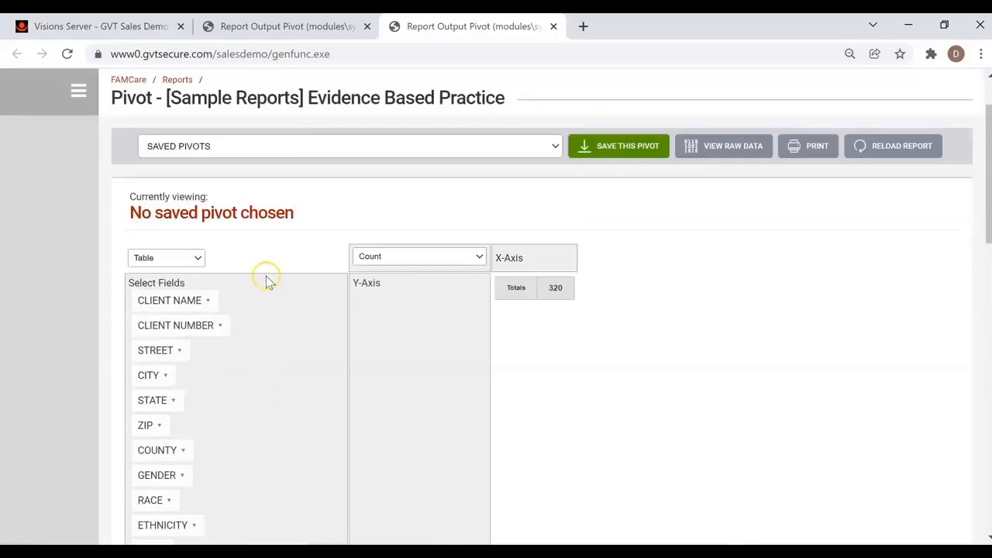
pyautogui.click(284, 147)
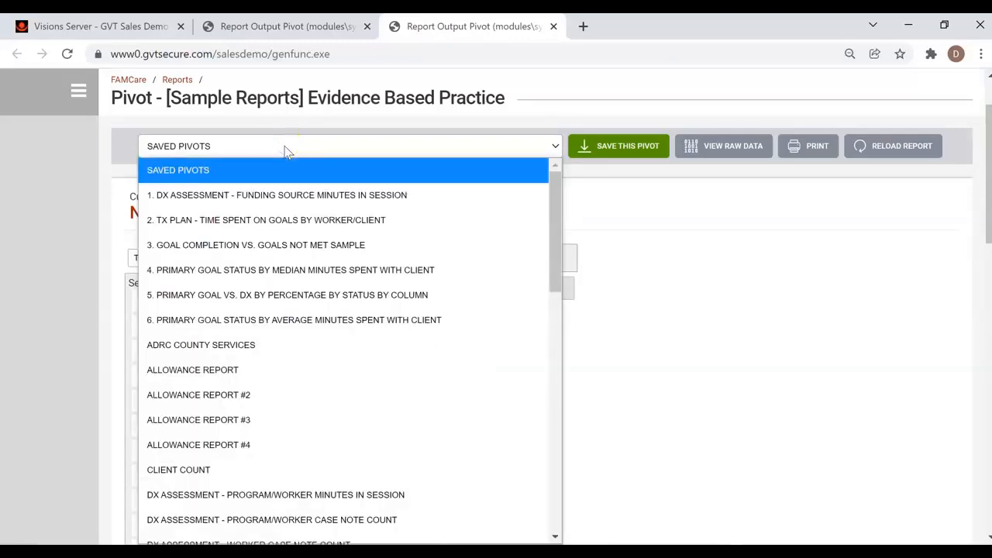
pyautogui.click(288, 272)
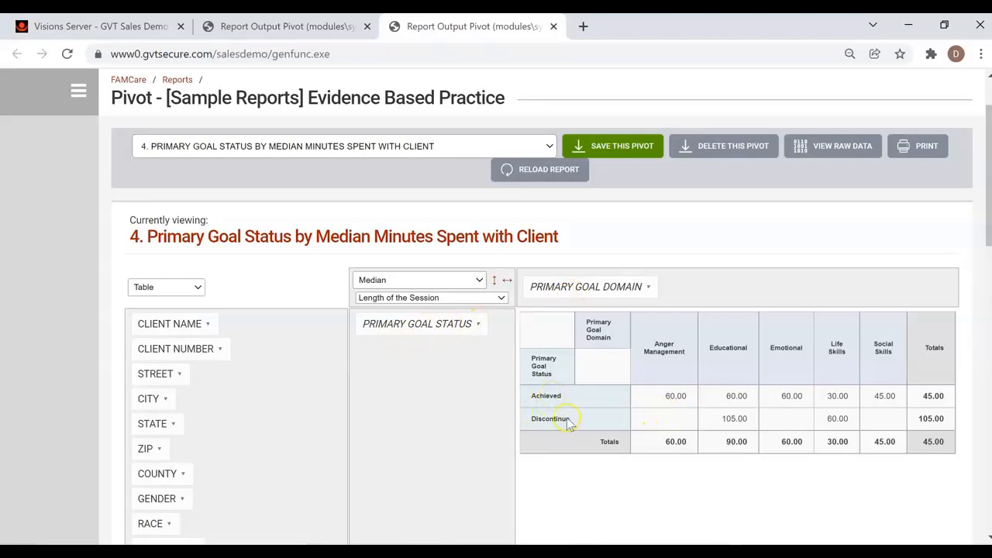
# Examine the median session minutes of achieved goals in the Anger Management, Educational and Emotional domains
pyautogui.doubleClick(675, 397)
pyautogui.doubleClick(724, 398)
pyautogui.doubleClick(791, 396)
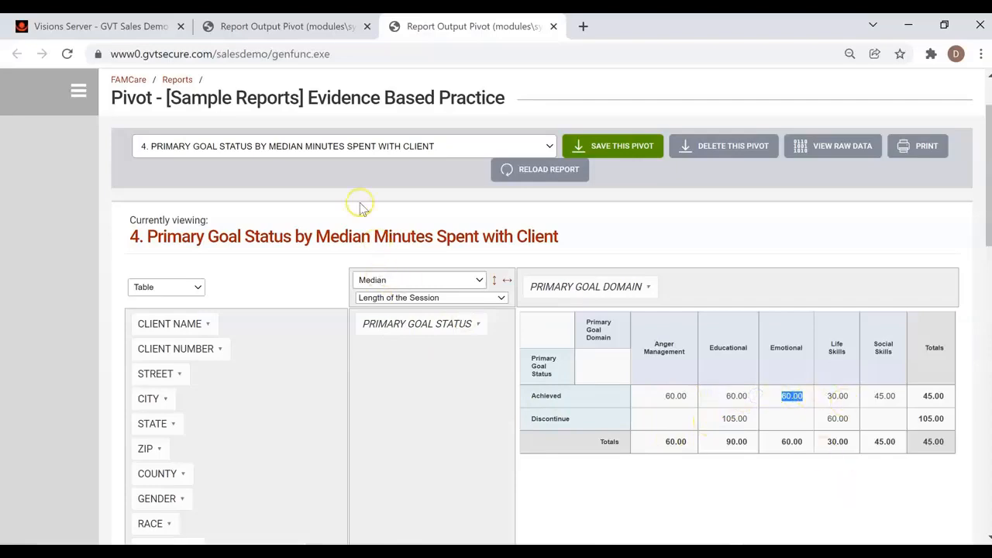
# Load the saved pivot "5. Primary Goal vs. Dx by Percentage By Status by Column" and check its Primary Dx Worked On in Session filter
pyautogui.click(349, 148)
pyautogui.click(319, 293)
pyautogui.scroll(-1, 405, 383)
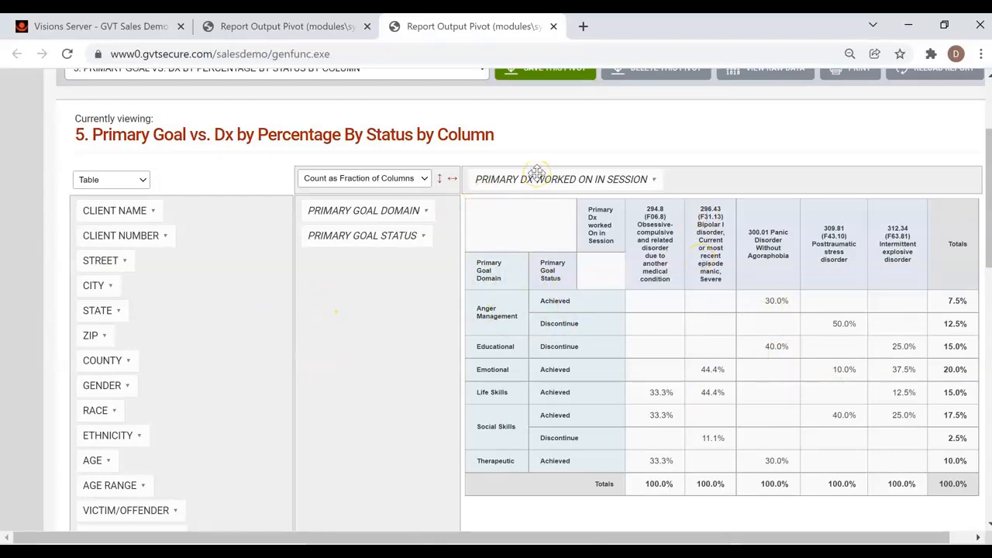
pyautogui.click(653, 179)
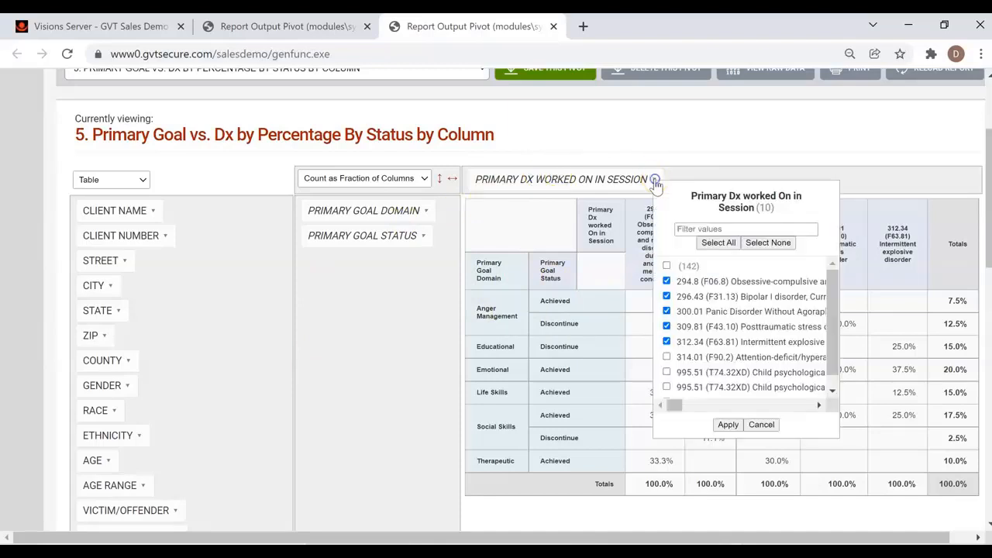
pyautogui.click(759, 427)
# Replace Primary Dx Worked On in Session with Worker Who Entered the Note as the pivot's column field
pyautogui.moveTo(574, 179); pyautogui.dragTo(183, 225)
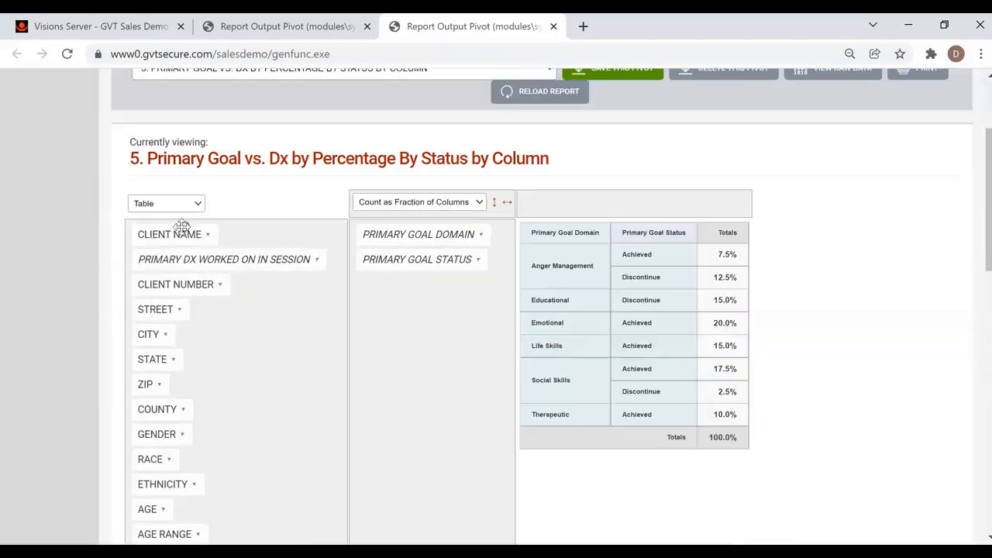
pyautogui.scroll(-8, 166, 309)
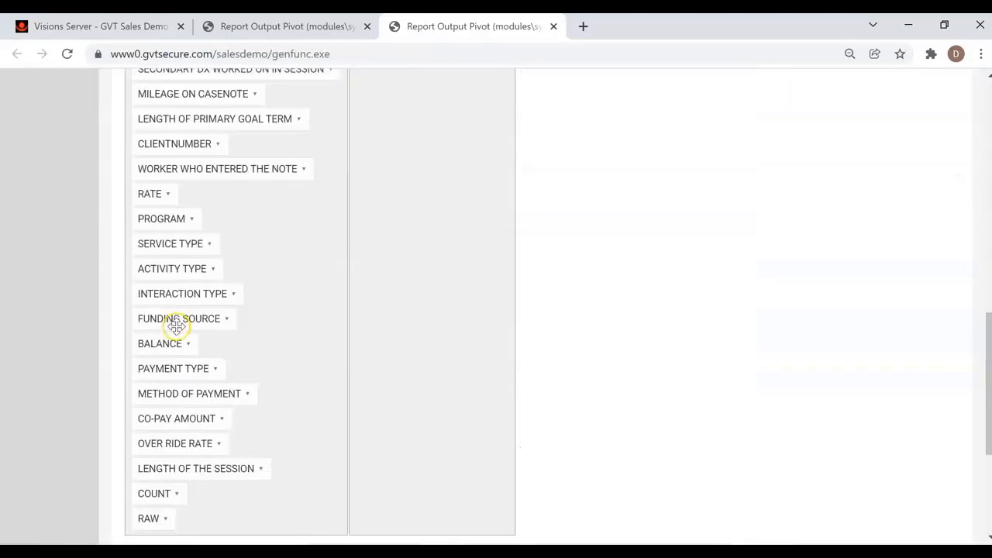
pyautogui.scroll(1, 186, 326)
pyautogui.moveTo(186, 232); pyautogui.dragTo(419, 184)
pyautogui.scroll(9, 416, 194)
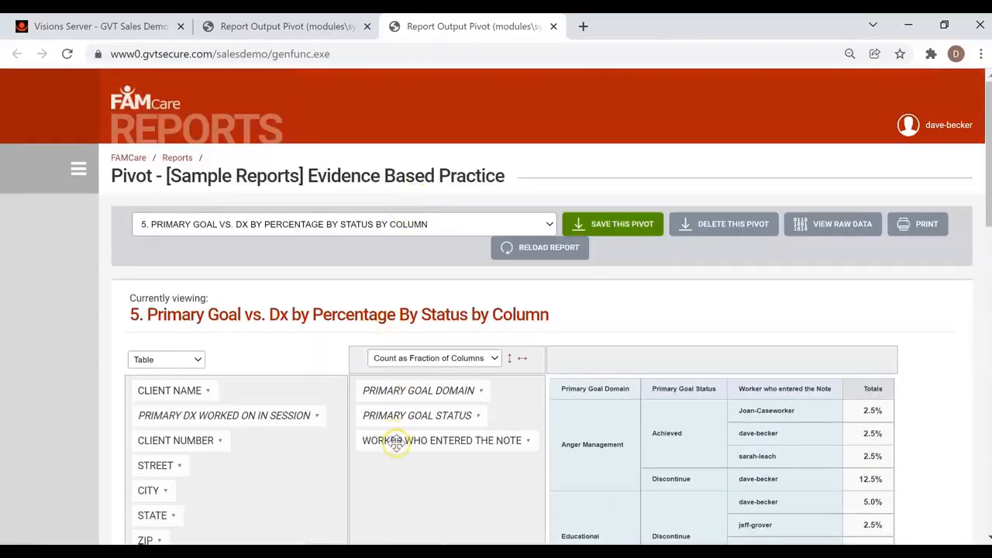
pyautogui.moveTo(399, 438); pyautogui.dragTo(612, 358)
pyautogui.scroll(-2, 612, 388)
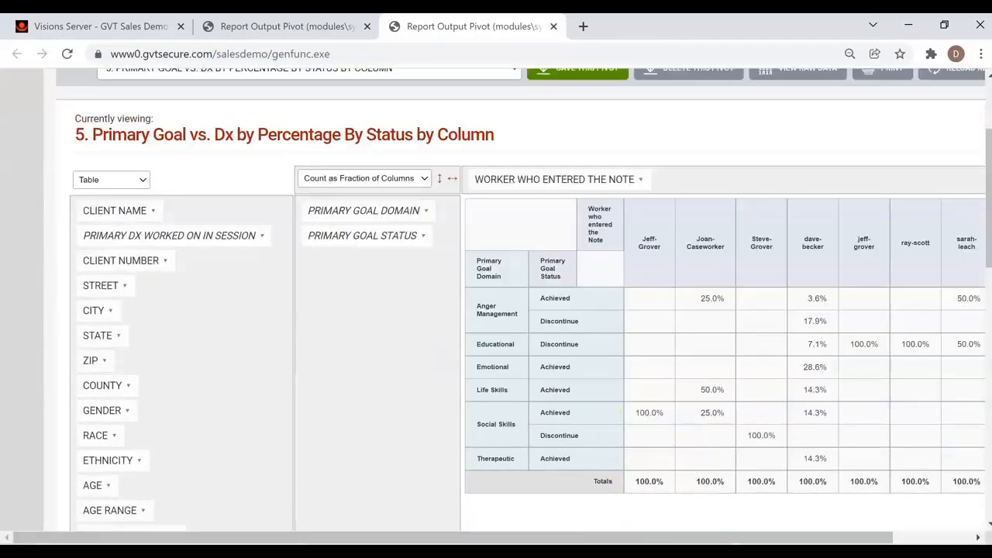
pyautogui.moveTo(618, 536); pyautogui.dragTo(770, 536)
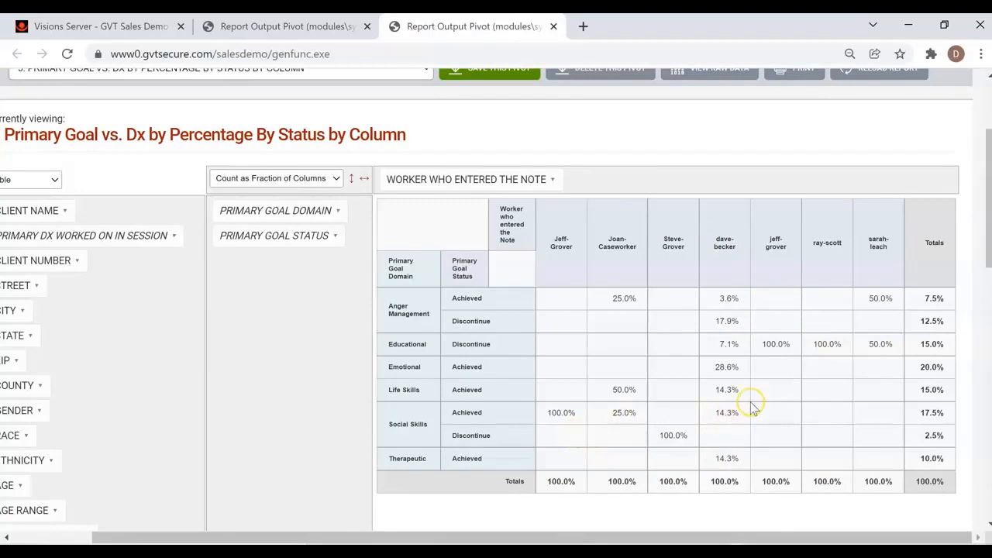
# Exclude Discontinue from the Primary Goal Status filter so only Achieved stays selected
pyautogui.click(335, 235)
pyautogui.click(348, 342)
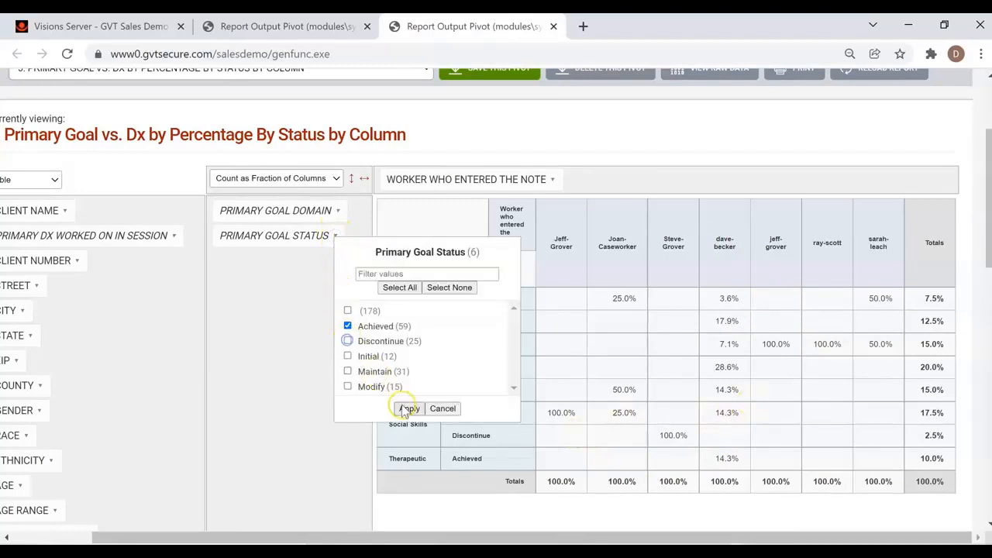
pyautogui.click(409, 409)
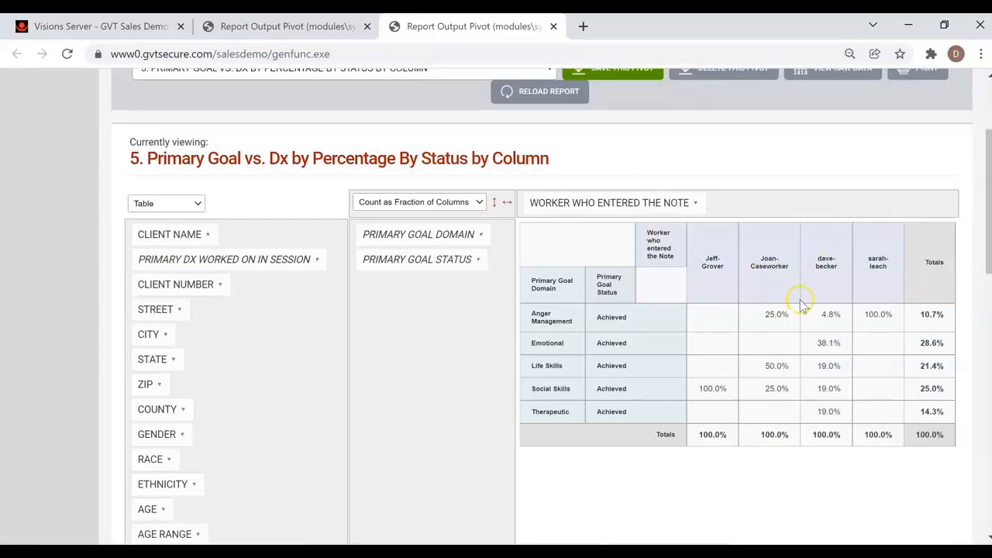
# Load the saved pivot "Dx Assessment - Program/Worker Minutes in Session" and look through the list of saved pivots
pyautogui.scroll(1, 591, 287)
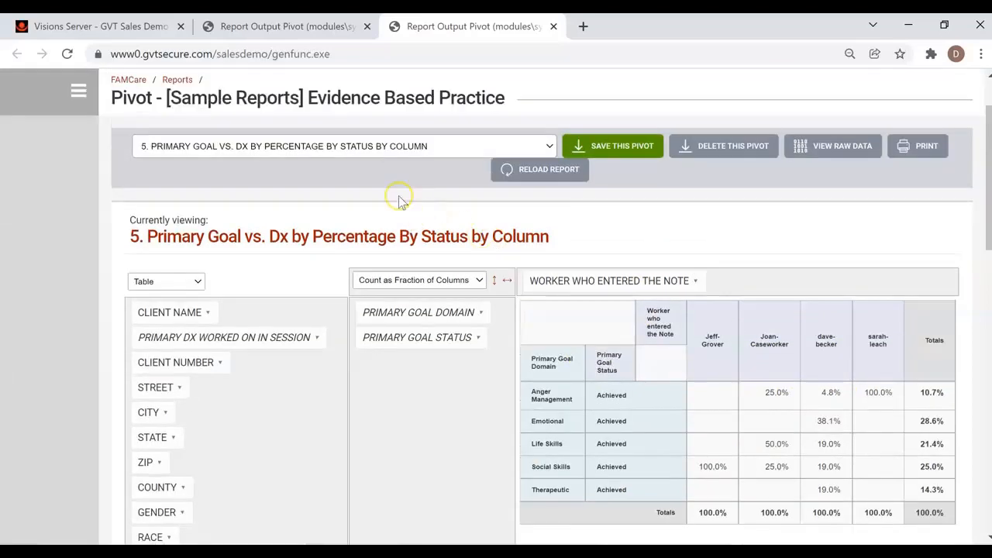
pyautogui.click(372, 146)
pyautogui.click(287, 480)
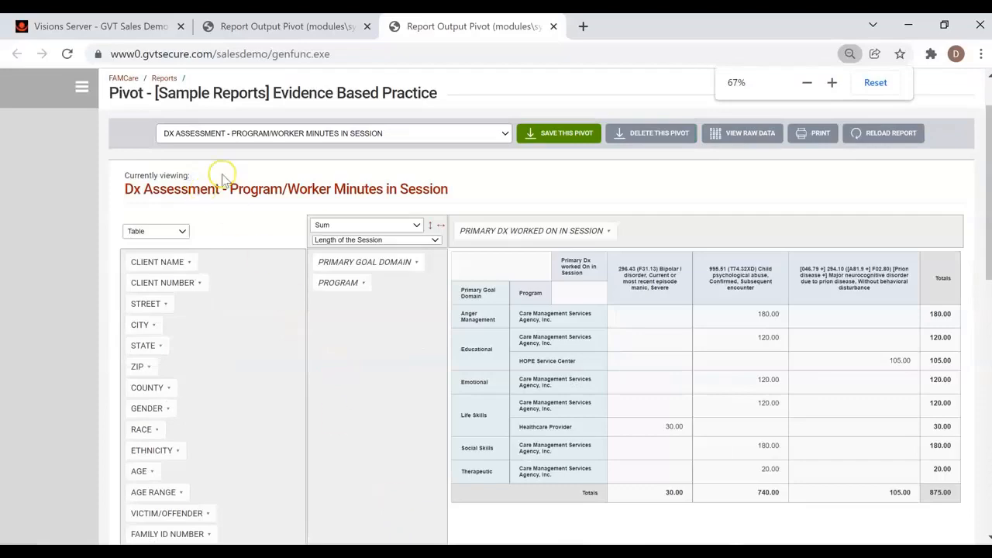
pyautogui.click(250, 141)
pyautogui.scroll(-5, 245, 489)
pyautogui.click(249, 461)
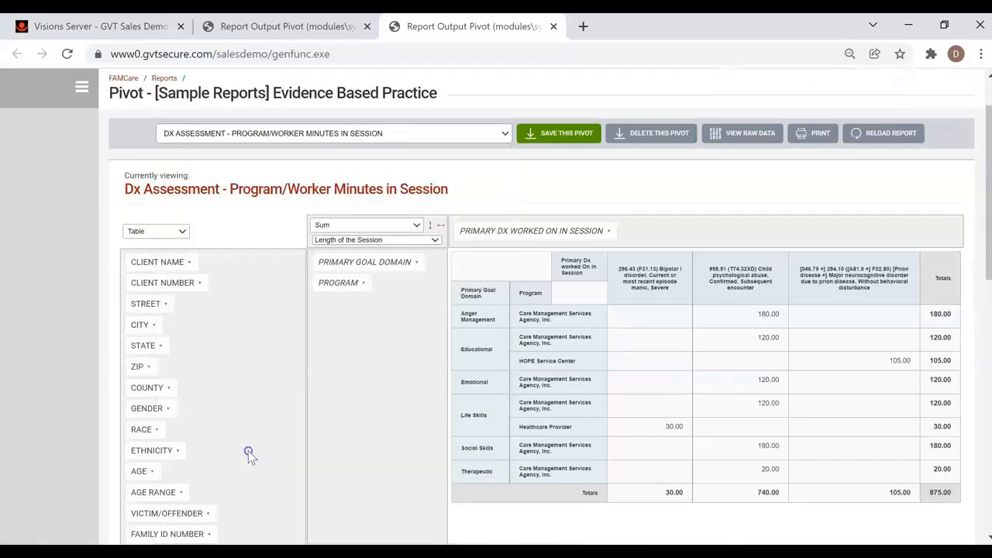